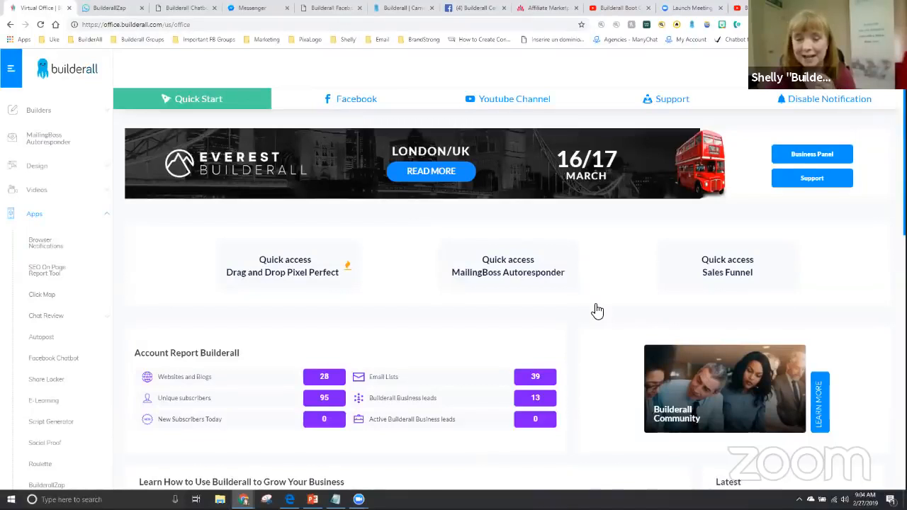
# Step: Start a new Drag and Drop Pixel Perfect website from the Blank Layout Clean template in the Blank Page category
pyautogui.click(38, 110)
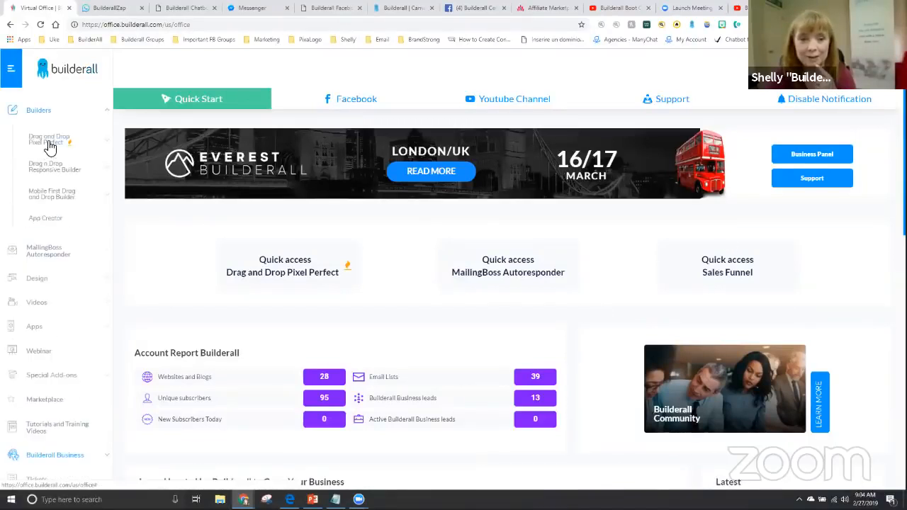
pyautogui.click(50, 145)
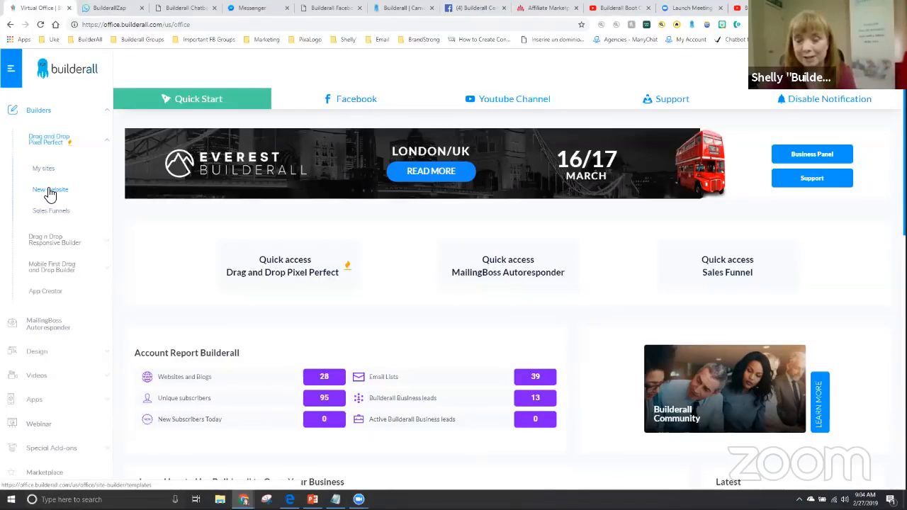
pyautogui.click(50, 191)
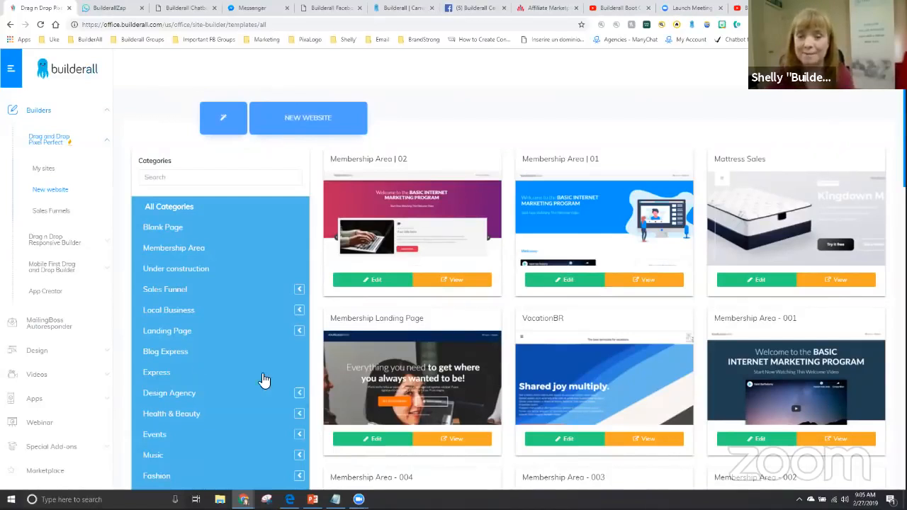
pyautogui.click(154, 234)
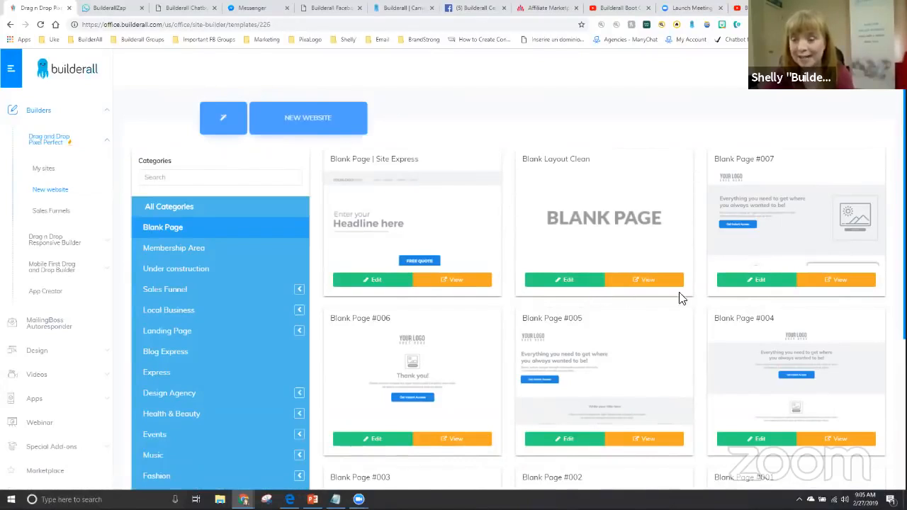
pyautogui.click(572, 280)
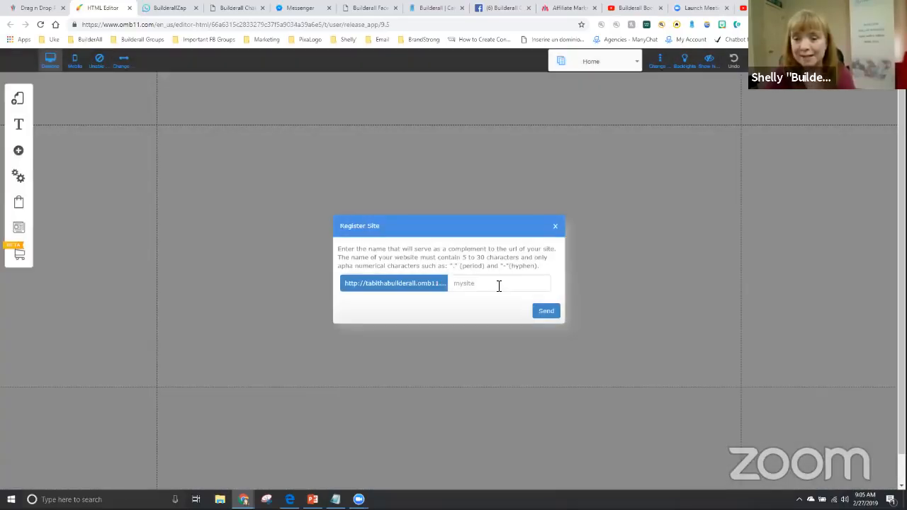
# Step: Register the new site under the URL name playground4
pyautogui.click(499, 284)
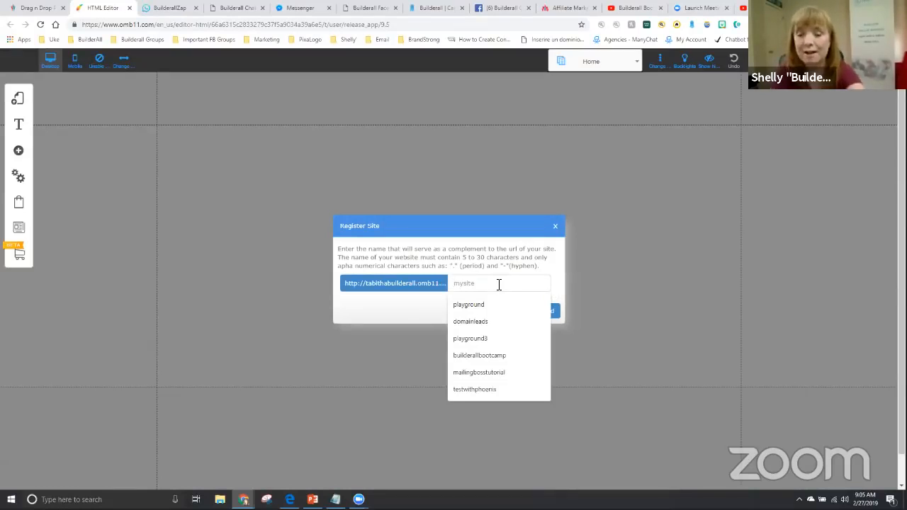
pyautogui.write('playground')
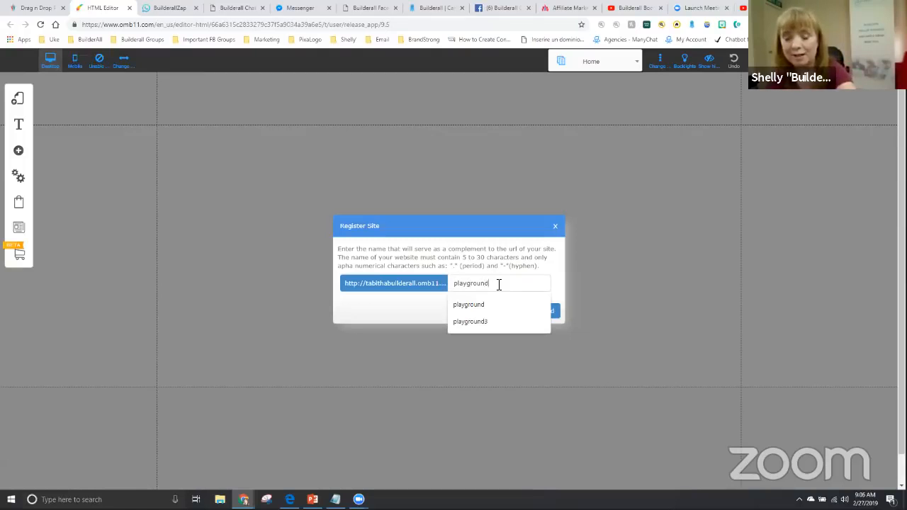
pyautogui.write('4')
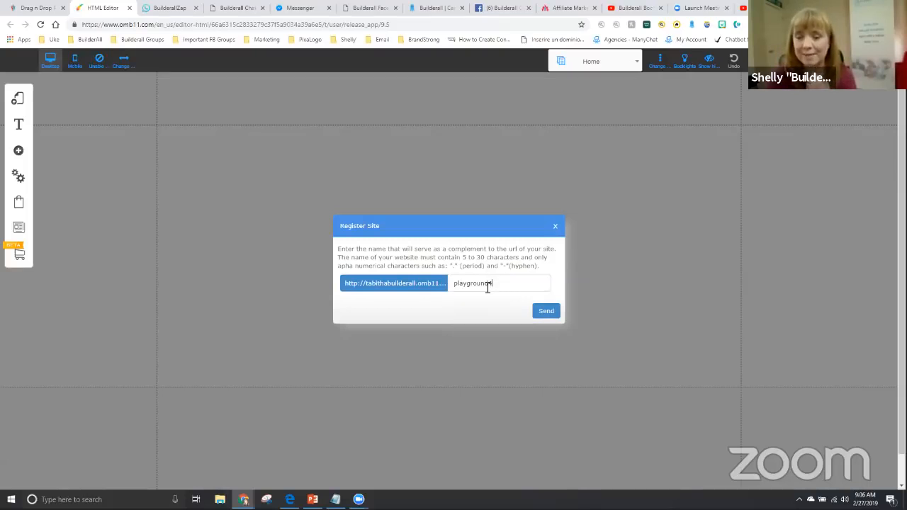
pyautogui.click(546, 311)
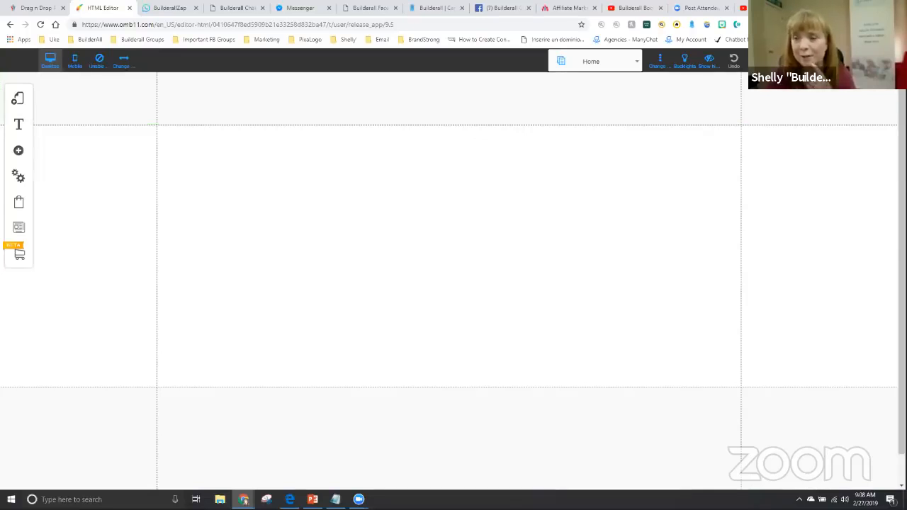
# Step: Return to the Builderall office and open the Design Studio
pyautogui.click(807, 62)
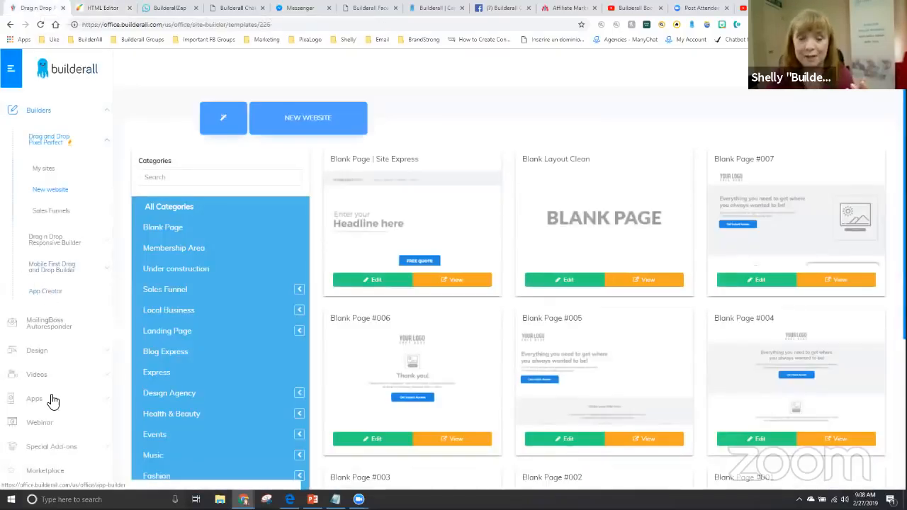
pyautogui.scroll(-1, 50, 336)
pyautogui.scroll(-2, 50, 336)
pyautogui.click(40, 261)
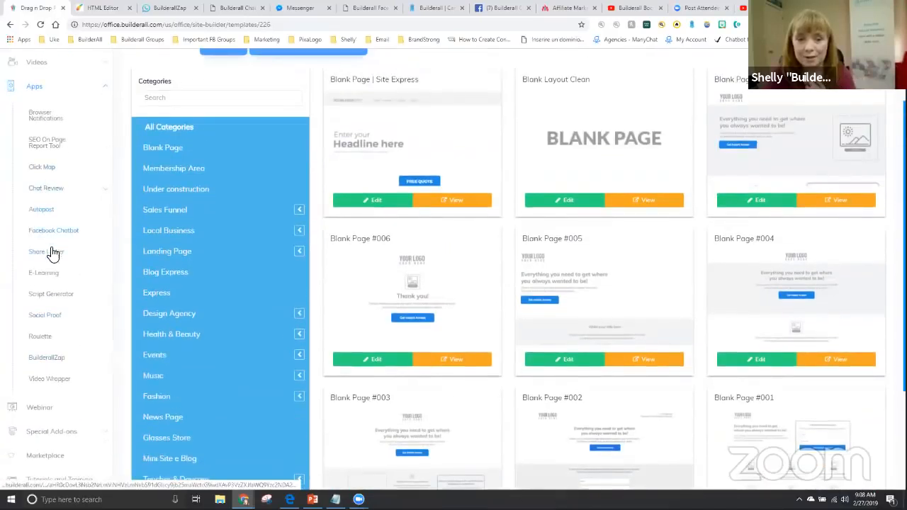
pyautogui.scroll(1, 64, 329)
pyautogui.scroll(-1, 62, 307)
pyautogui.scroll(2, 61, 305)
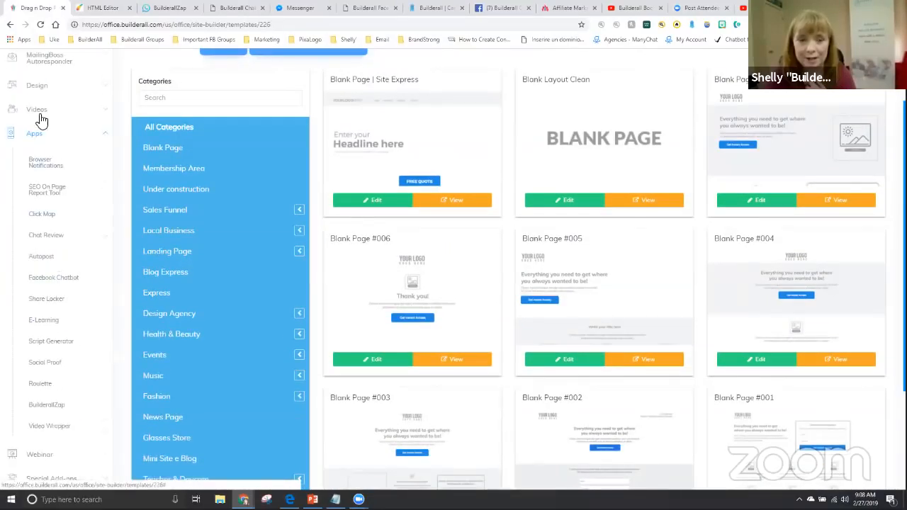
pyautogui.click(37, 133)
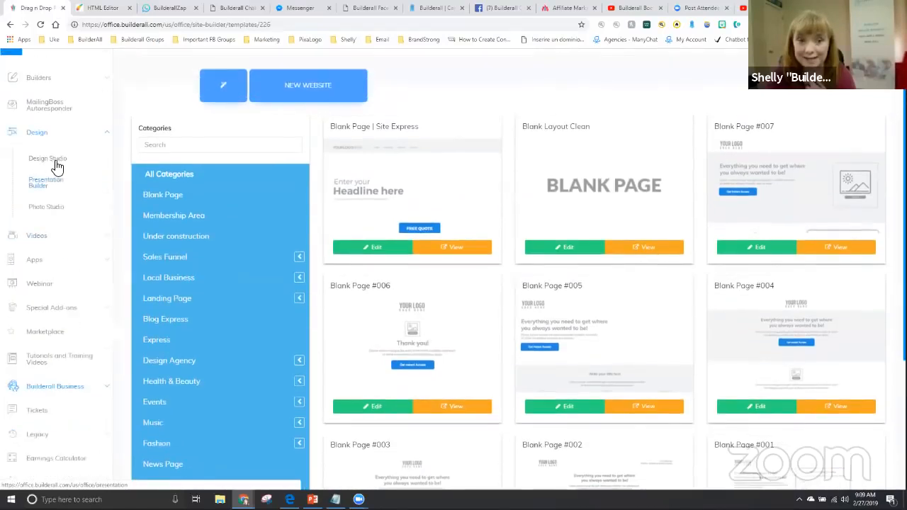
pyautogui.click(55, 164)
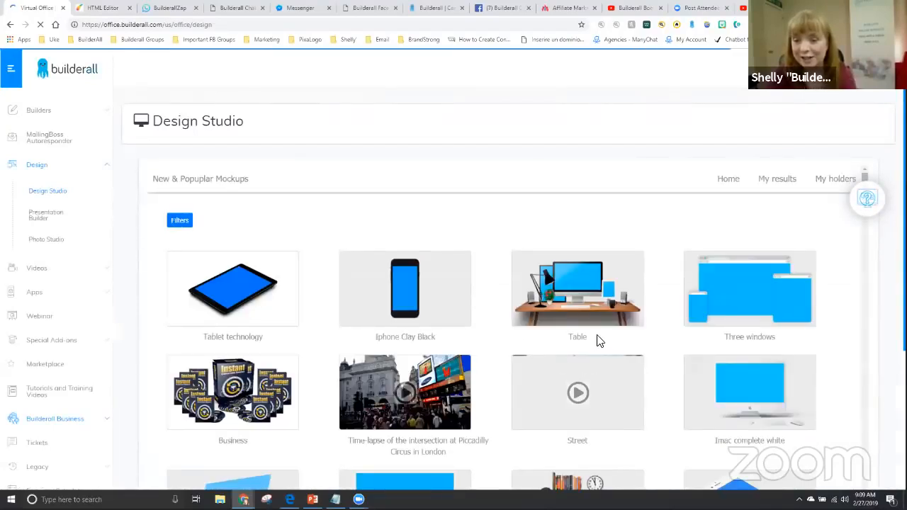
# Step: Look through the Design Studio mockups and return to the blank page in the HTML Editor
pyautogui.scroll(-1, 597, 340)
pyautogui.scroll(-4, 600, 272)
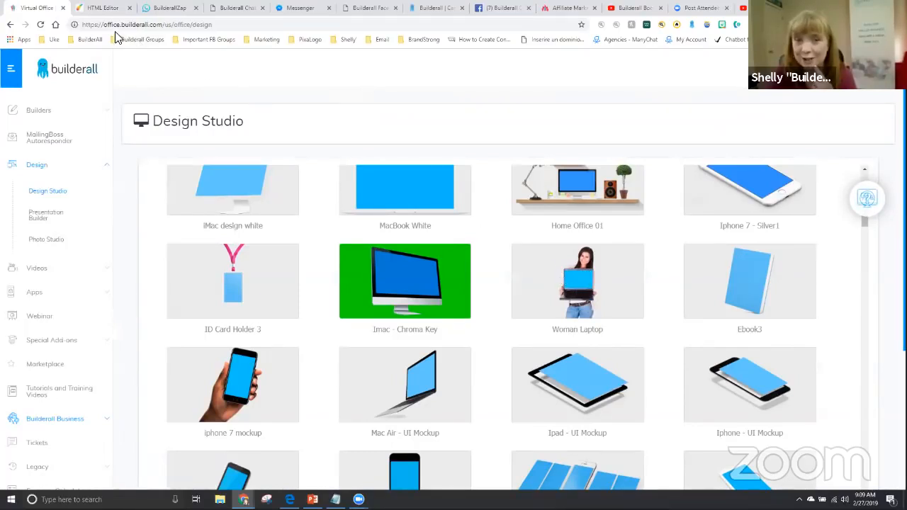
pyautogui.click(104, 9)
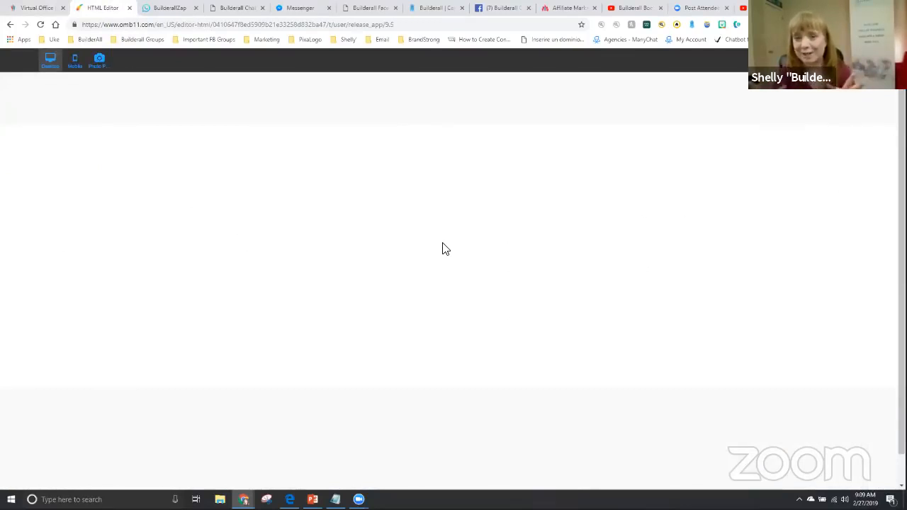
pyautogui.click(46, 7)
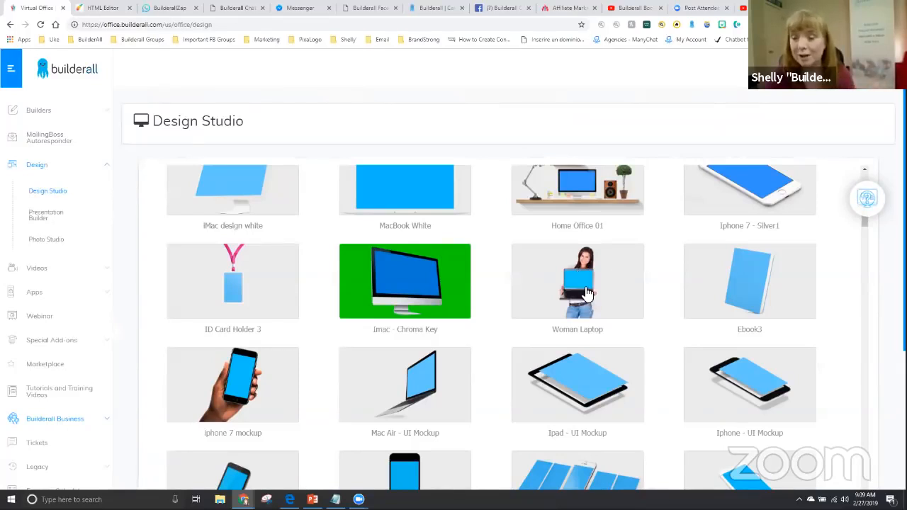
pyautogui.click(106, 9)
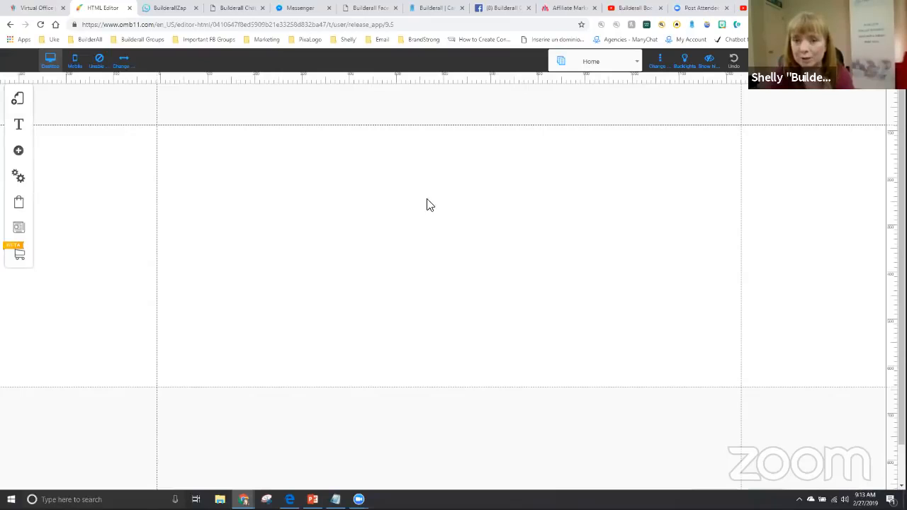
# Step: Place four vertical and four horizontal guides across the blank page from the rulers
pyautogui.click(255, 78)
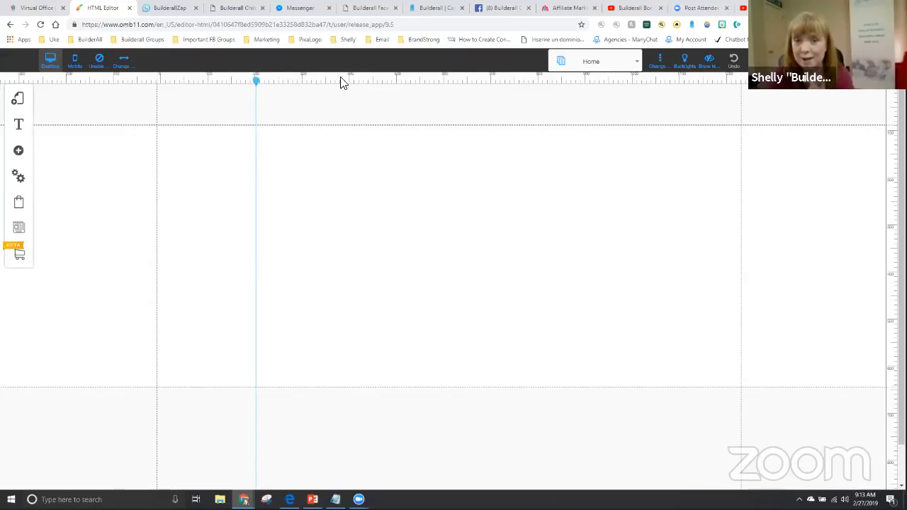
pyautogui.click(367, 79)
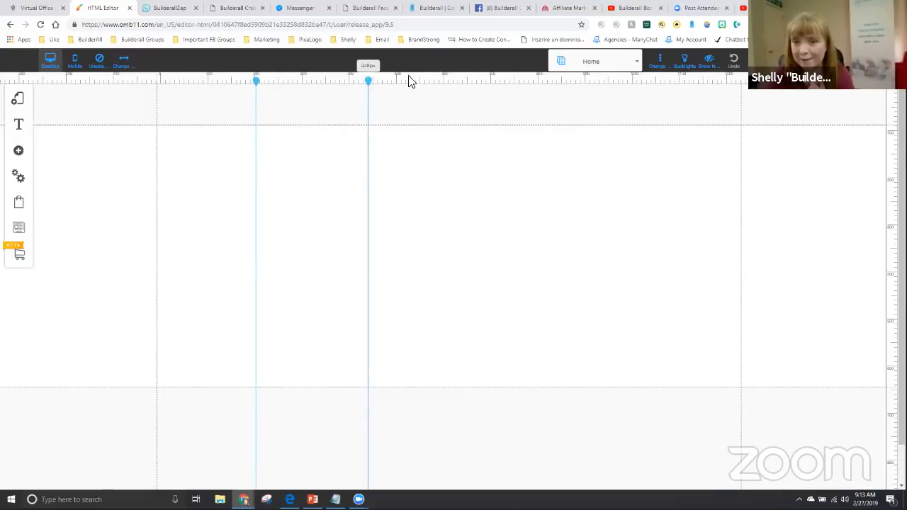
pyautogui.click(447, 80)
pyautogui.click(561, 80)
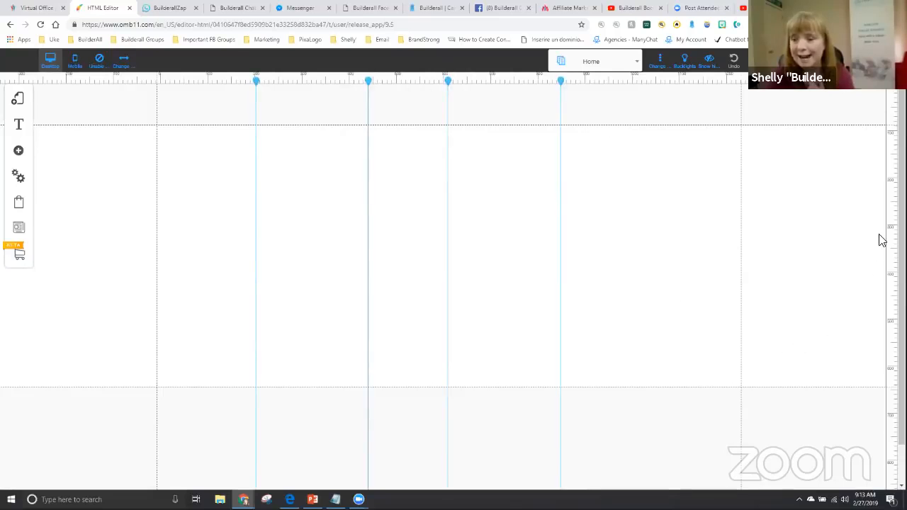
pyautogui.click(888, 190)
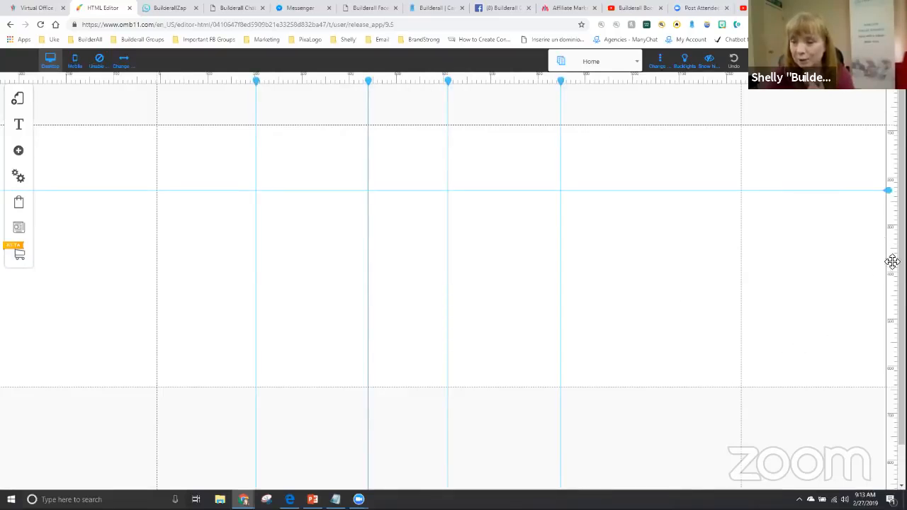
pyautogui.click(888, 260)
pyautogui.click(889, 332)
pyautogui.click(888, 395)
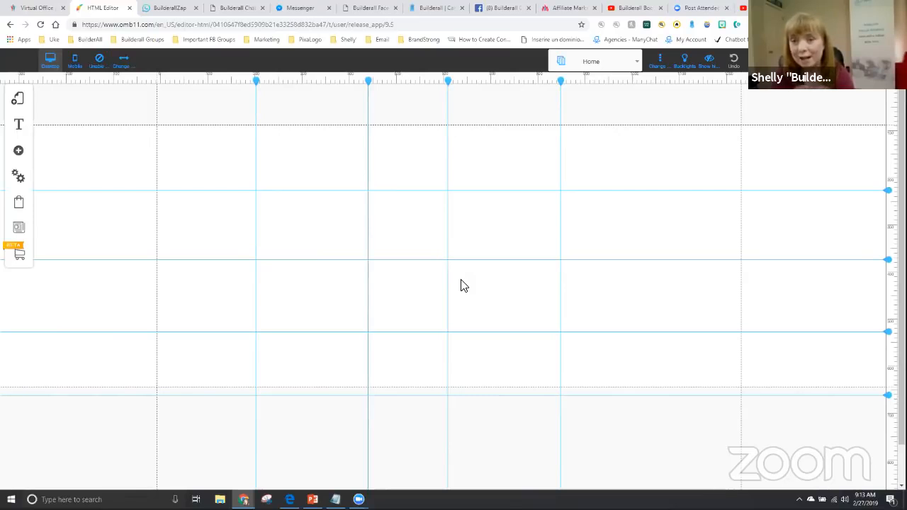
# Step: Add a blue box to the page, resize it, and align its upper-left corner with the third vertical and first horizontal guides
pyautogui.click(18, 150)
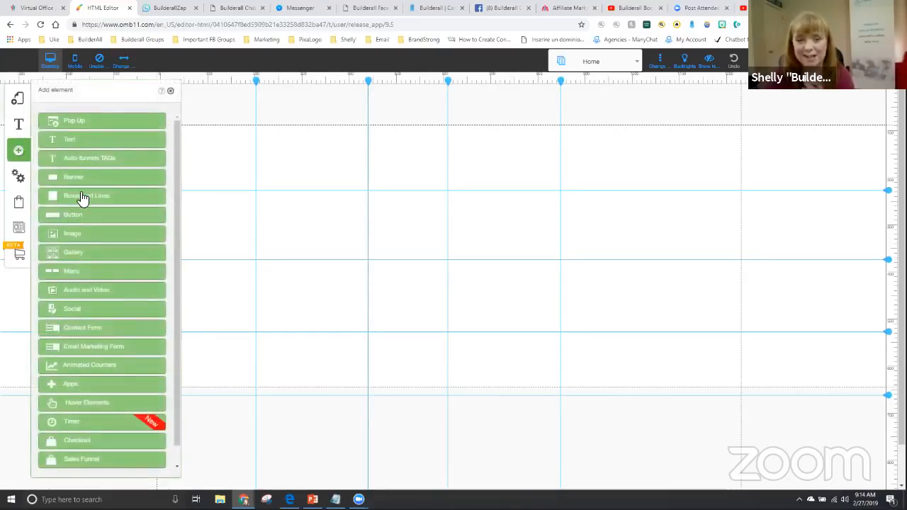
pyautogui.click(85, 197)
pyautogui.click(133, 157)
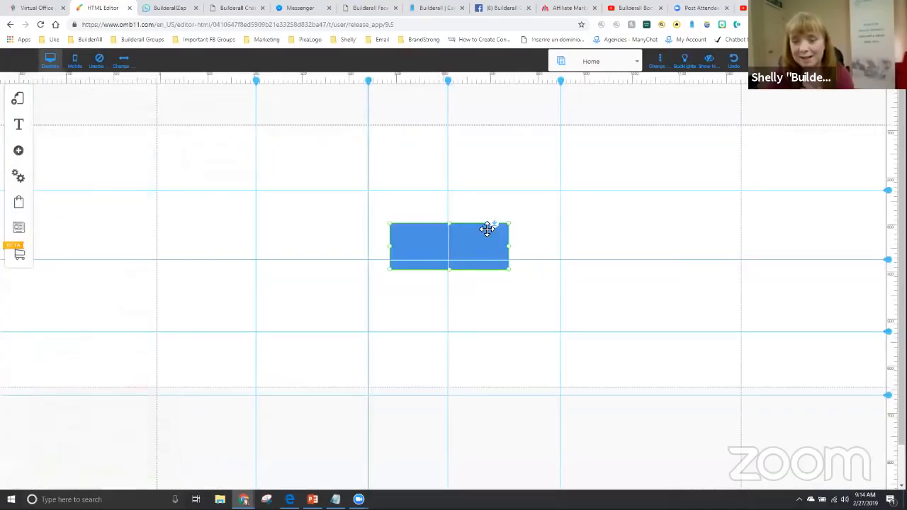
pyautogui.moveTo(488, 229); pyautogui.dragTo(557, 212)
pyautogui.moveTo(578, 252); pyautogui.dragTo(561, 282)
pyautogui.moveTo(494, 236)
pyautogui.mouseDown()
pyautogui.moveTo(555, 226)
pyautogui.moveTo(510, 158)
pyautogui.moveTo(481, 159)
pyautogui.moveTo(494, 160)
pyautogui.moveTo(484, 159)
pyautogui.moveTo(485, 222)
pyautogui.mouseUp()
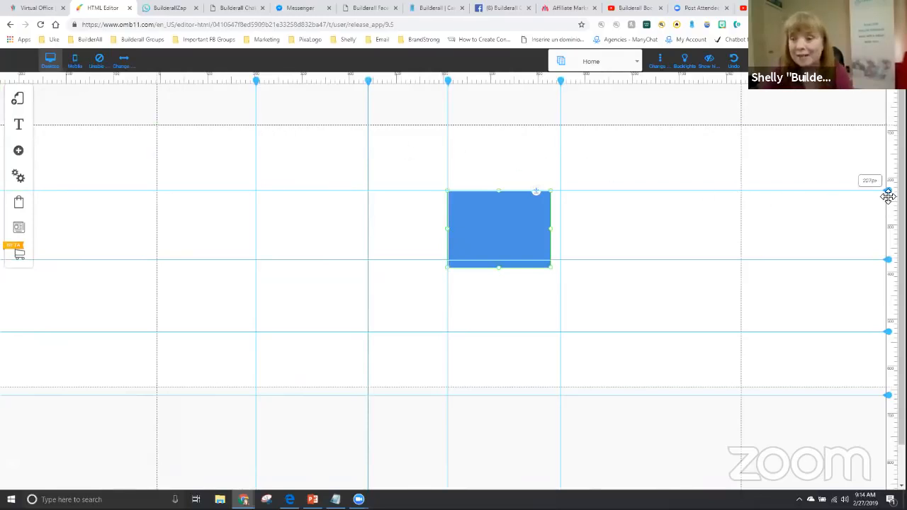
# Step: Remove all the vertical and horizontal guides from the page and hide the rulers
pyautogui.moveTo(890, 193); pyautogui.dragTo(864, 185)
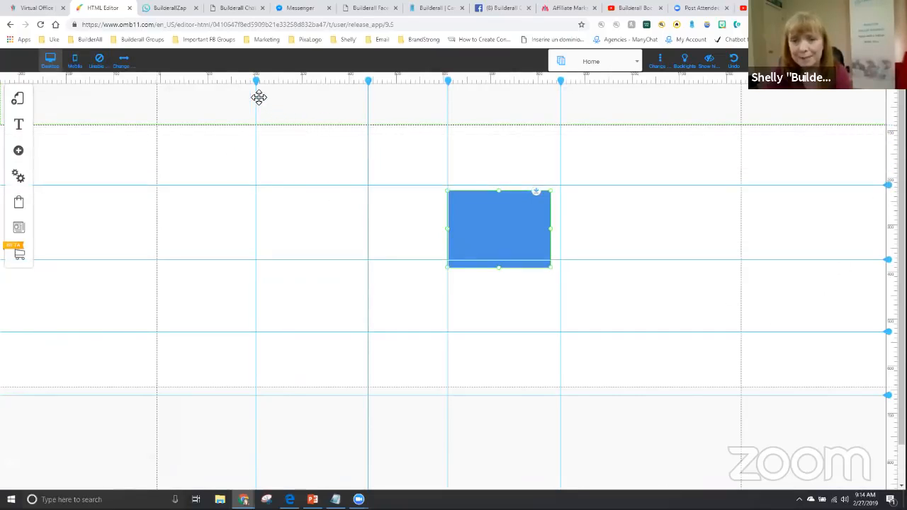
pyautogui.moveTo(254, 84); pyautogui.dragTo(255, 83)
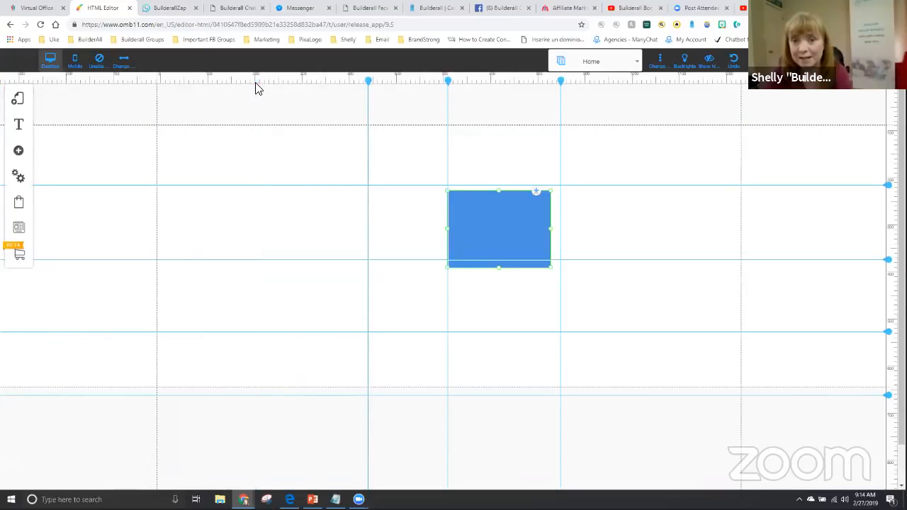
pyautogui.moveTo(368, 82); pyautogui.dragTo(370, 80)
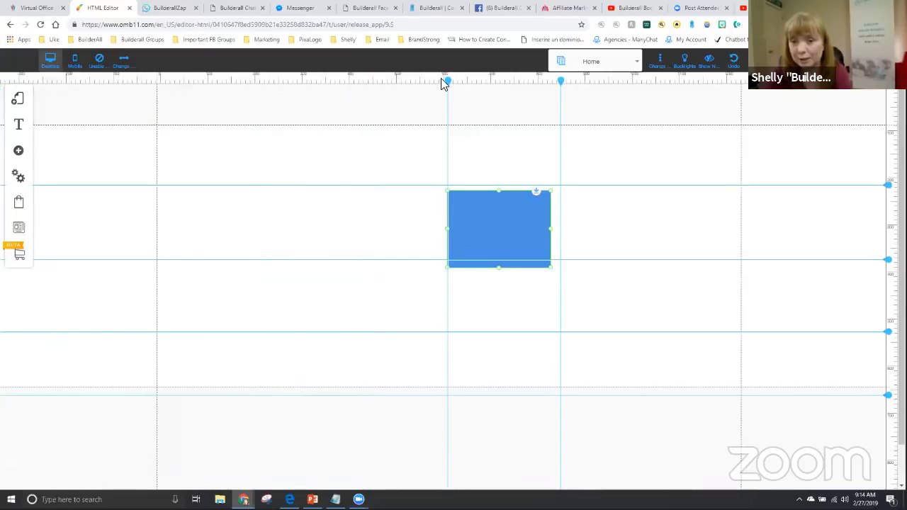
pyautogui.moveTo(445, 82); pyautogui.dragTo(447, 84)
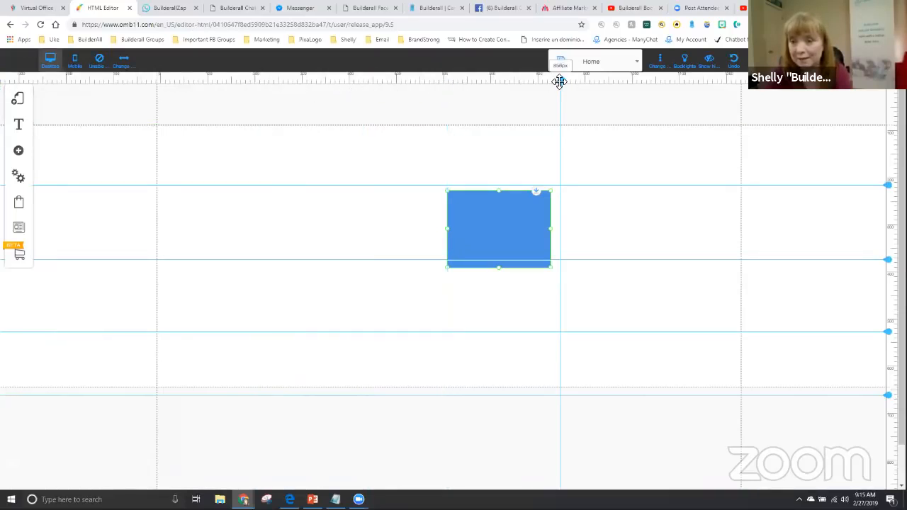
pyautogui.moveTo(560, 81); pyautogui.dragTo(560, 79)
pyautogui.moveTo(886, 186); pyautogui.dragTo(888, 184)
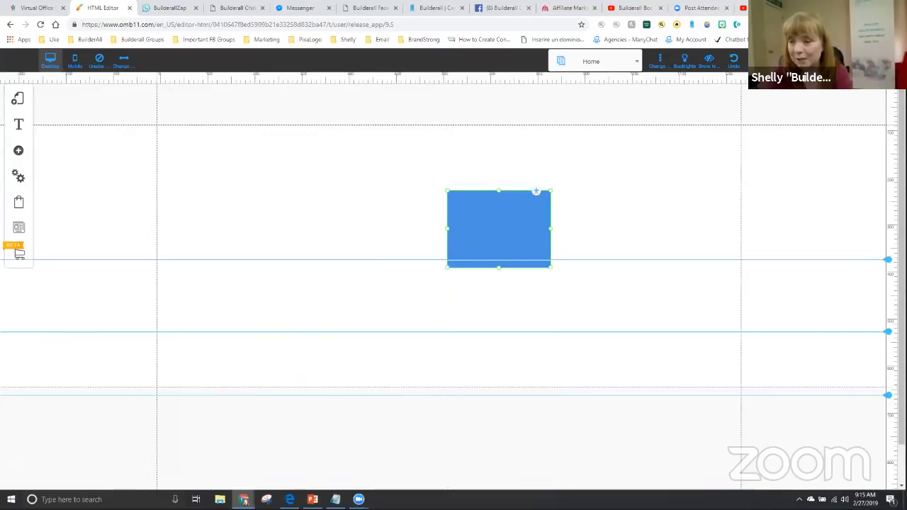
pyautogui.moveTo(887, 262); pyautogui.dragTo(887, 260)
pyautogui.moveTo(887, 331); pyautogui.dragTo(887, 333)
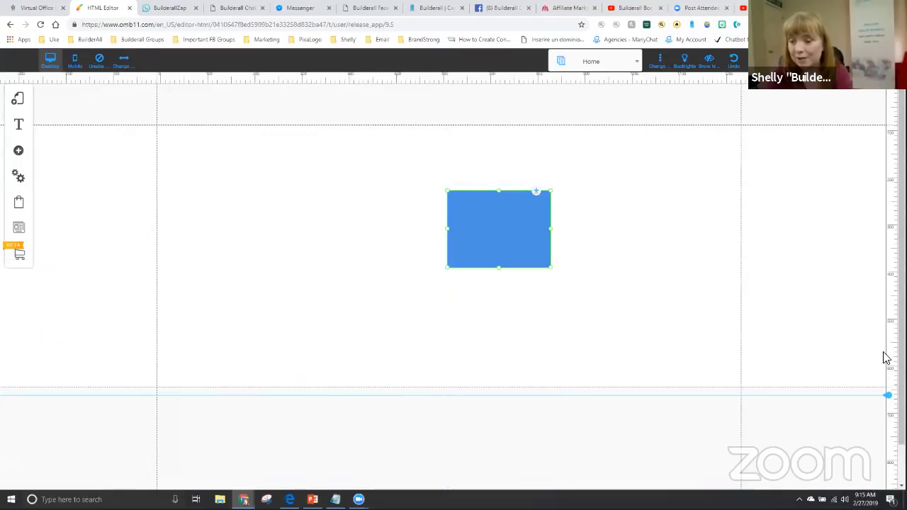
pyautogui.moveTo(887, 394); pyautogui.dragTo(887, 392)
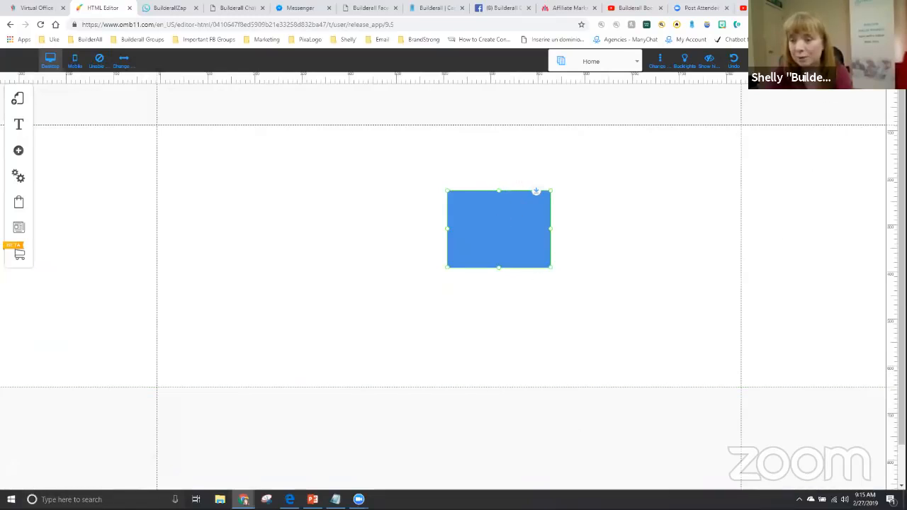
pyautogui.press('r')
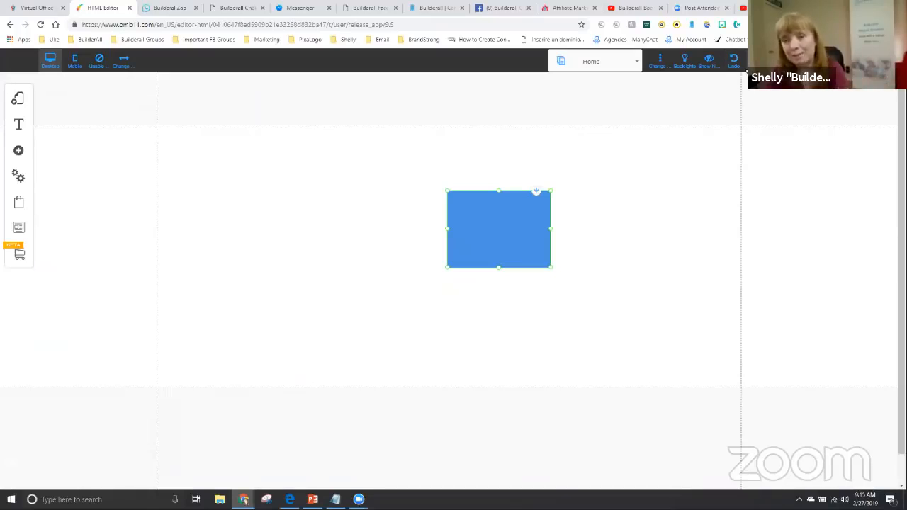
# Step: Display the list of hidden items for the current device
pyautogui.click(710, 63)
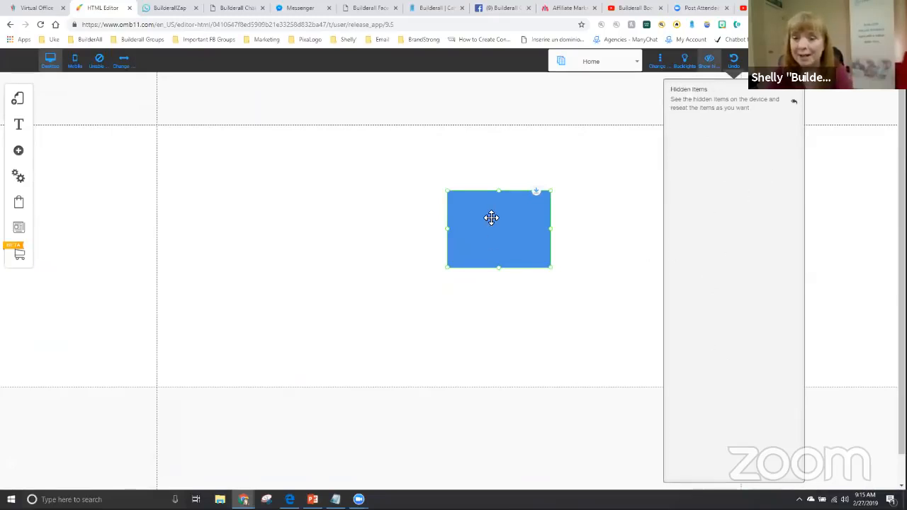
# Step: Move the blue box slightly down and to the left, and hide it on the desktop version
pyautogui.moveTo(492, 217); pyautogui.dragTo(455, 232)
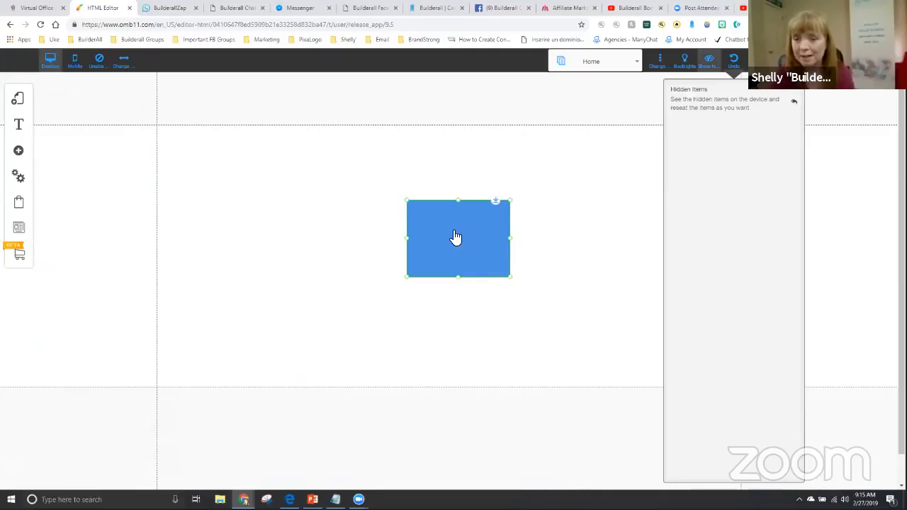
pyautogui.click(456, 237)
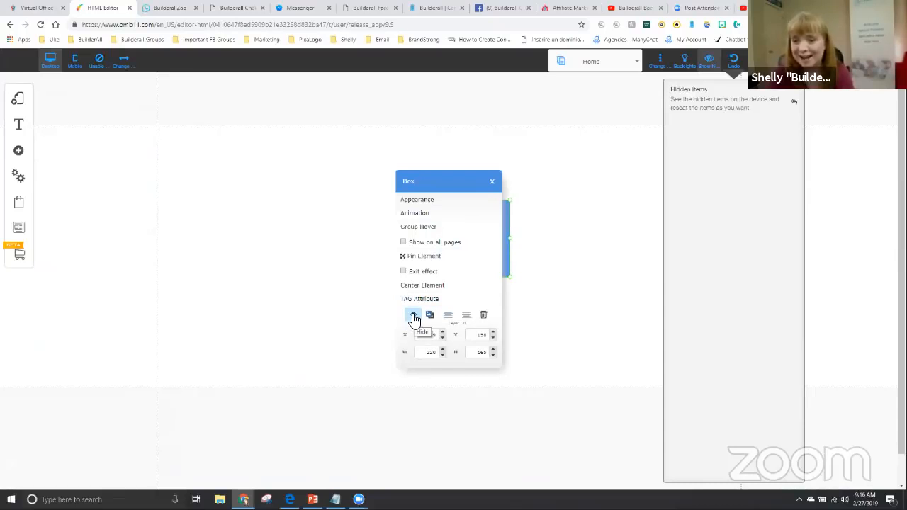
pyautogui.click(414, 319)
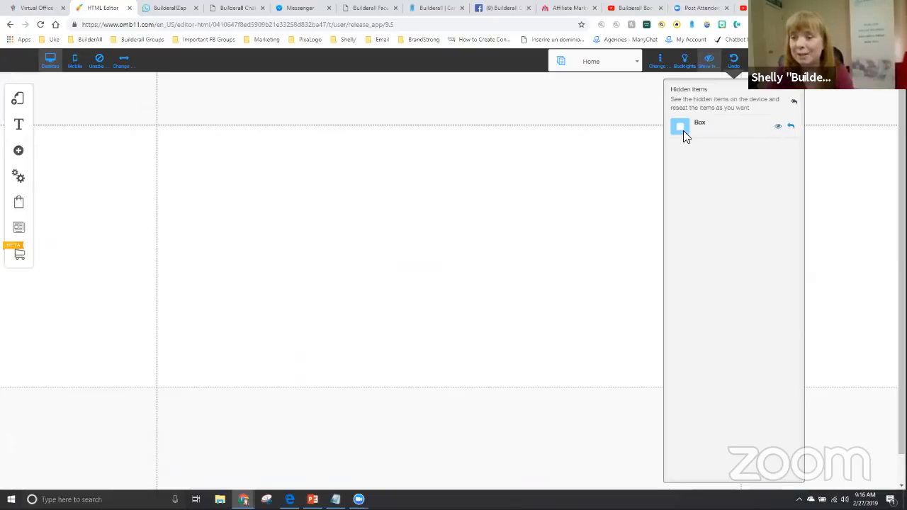
# Step: Restore the hidden box to the desktop page and close the list of hidden items
pyautogui.click(791, 128)
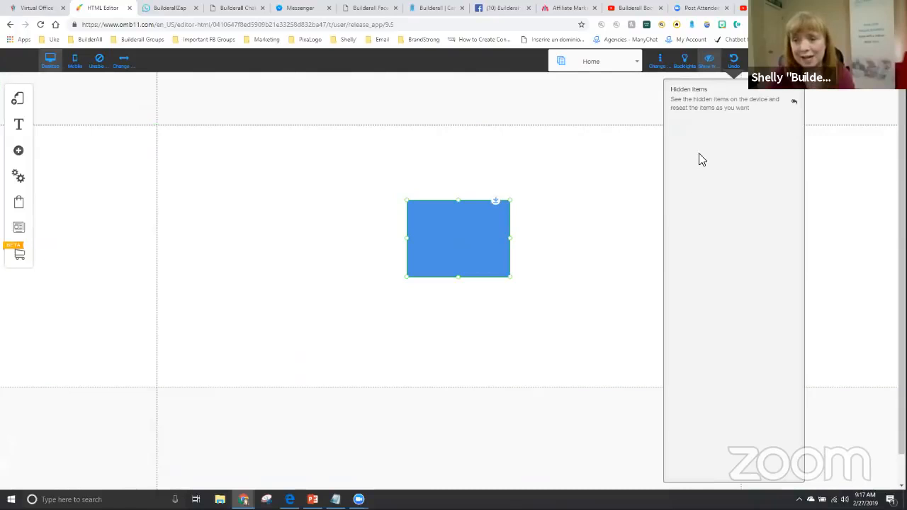
pyautogui.click(710, 66)
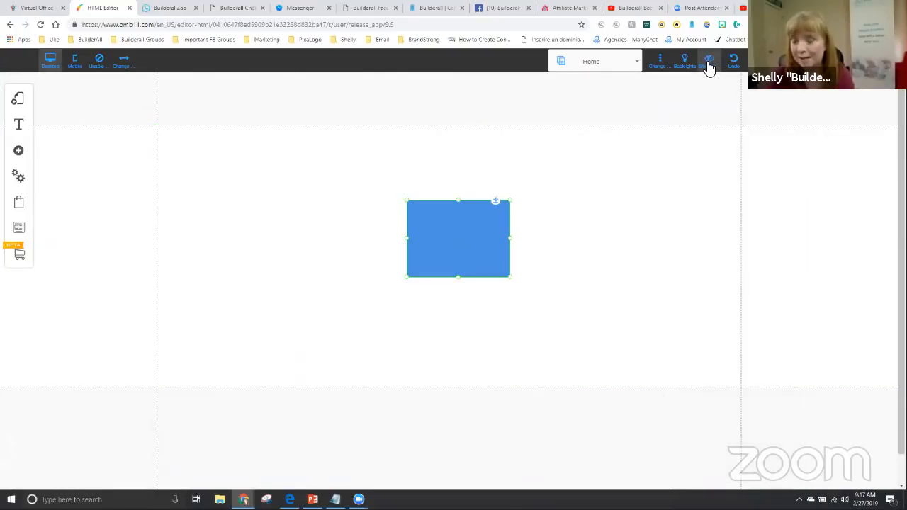
pyautogui.click(709, 66)
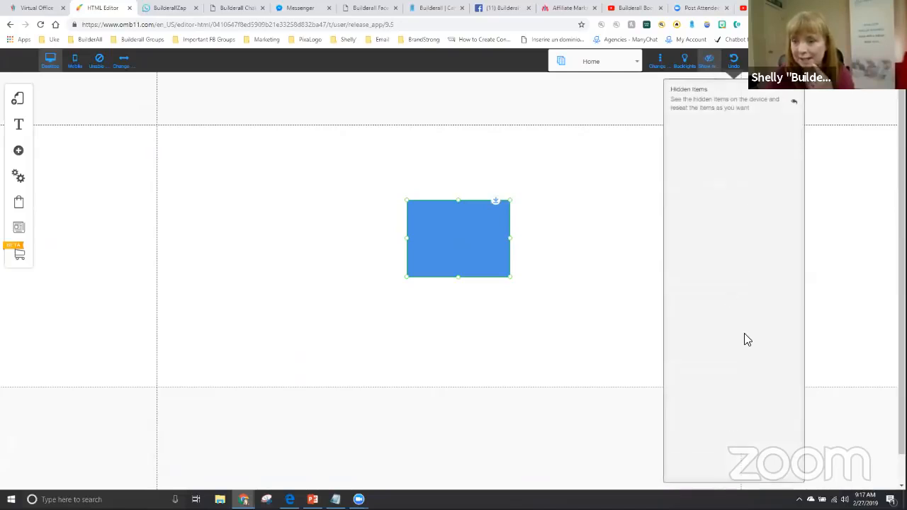
pyautogui.click(710, 74)
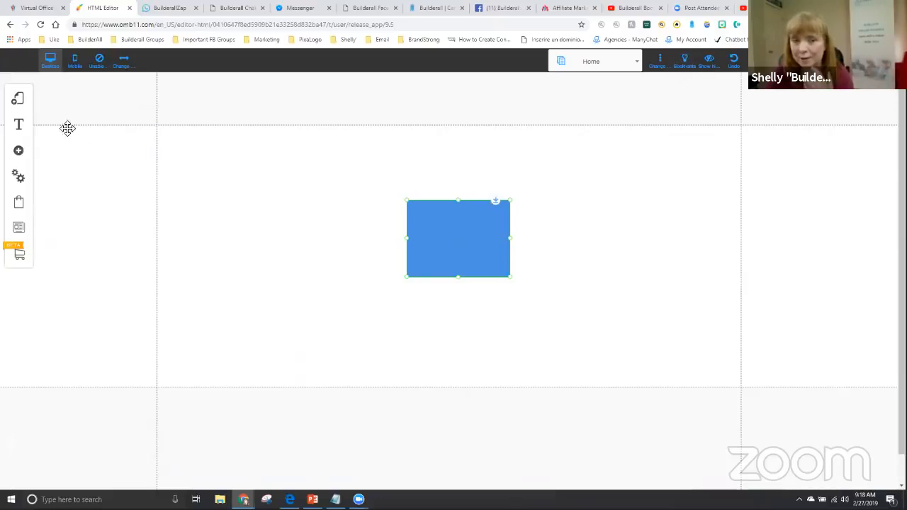
# Step: Show the mobile version and cycle its backlight through dark grey and lighter grey back to white
pyautogui.click(76, 66)
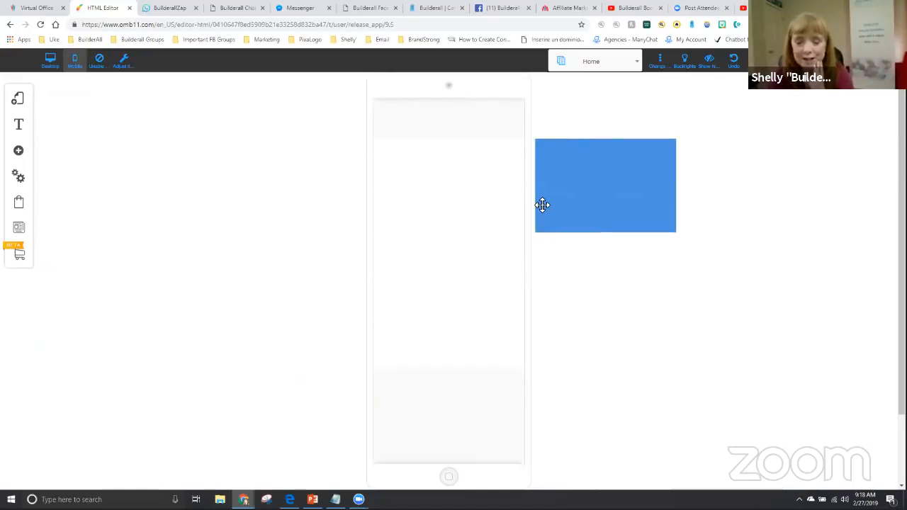
pyautogui.click(688, 71)
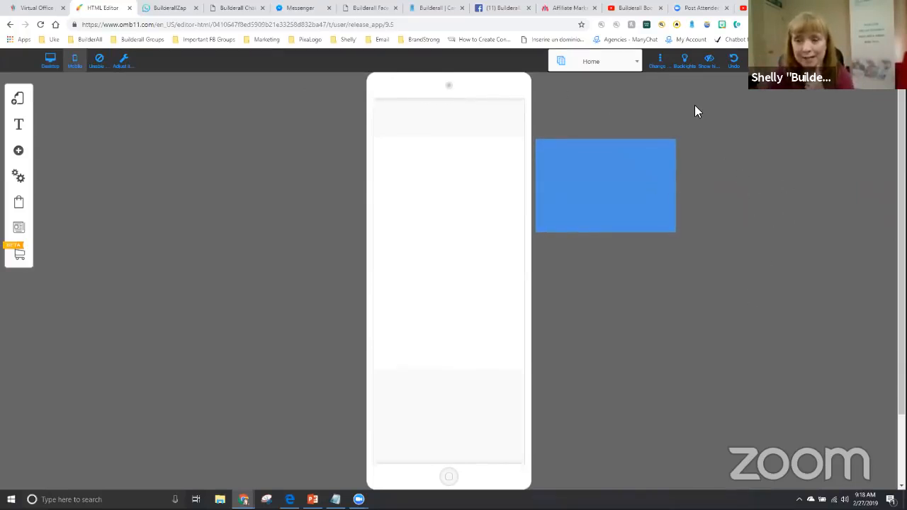
pyautogui.click(687, 64)
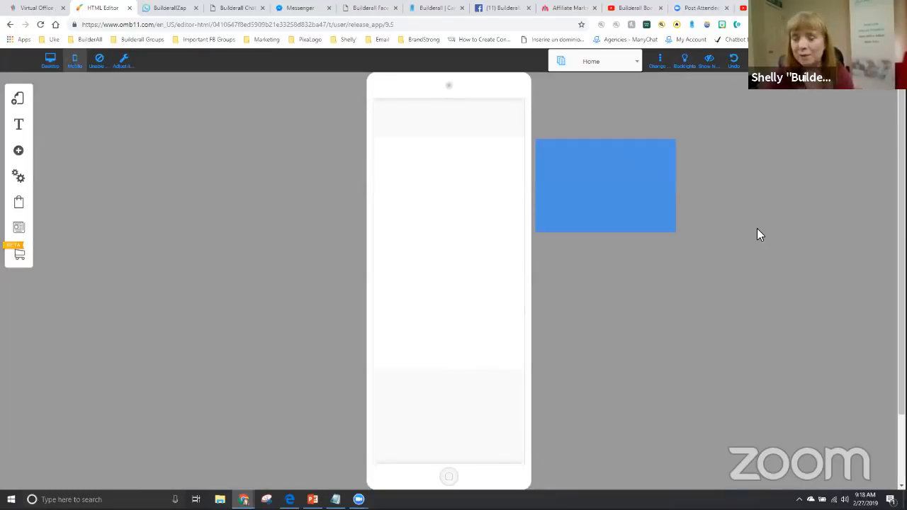
pyautogui.click(685, 63)
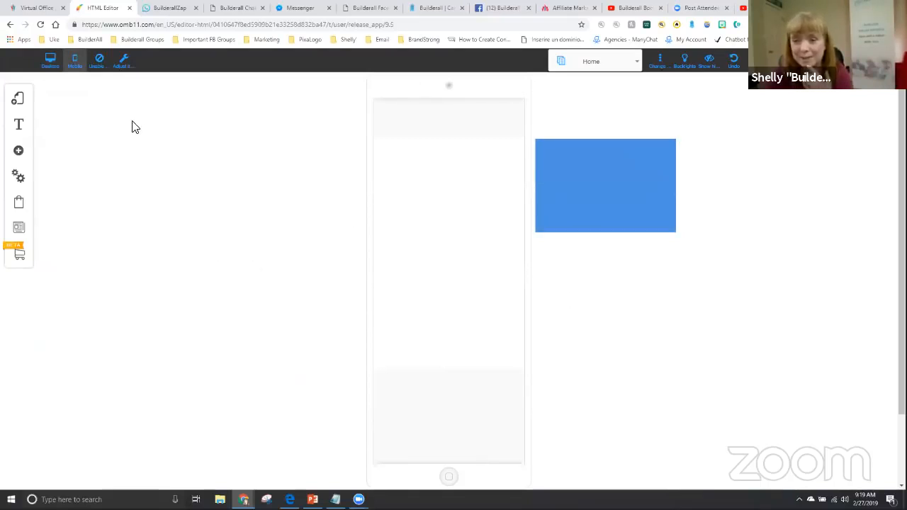
# Step: Return to the desktop version and move the blue box slightly up and to the left
pyautogui.click(51, 64)
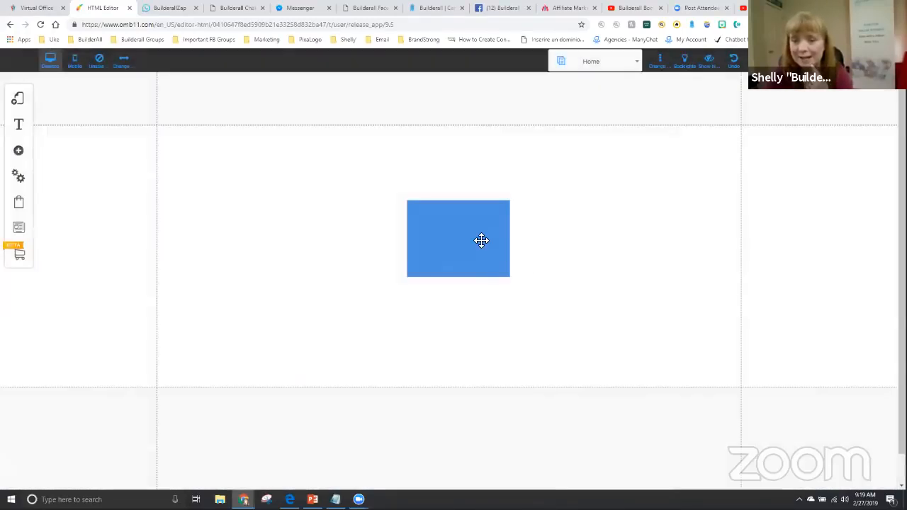
pyautogui.click(467, 234)
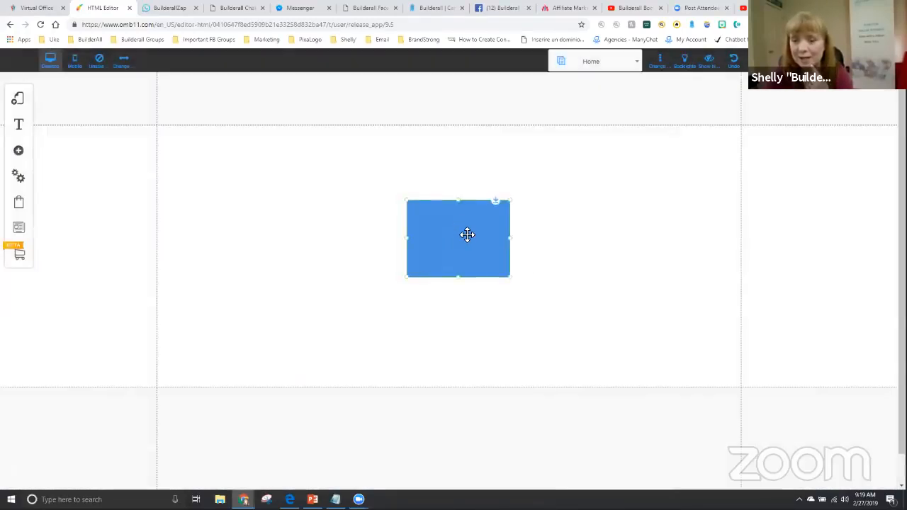
pyautogui.moveTo(467, 235); pyautogui.dragTo(452, 228)
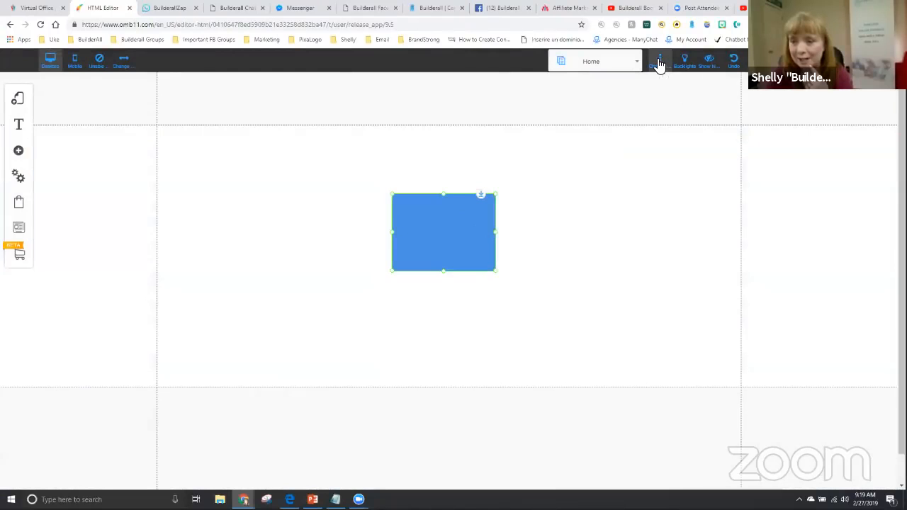
# Step: Remove the blue box's background colour so that the box is transparent
pyautogui.rightClick(442, 243)
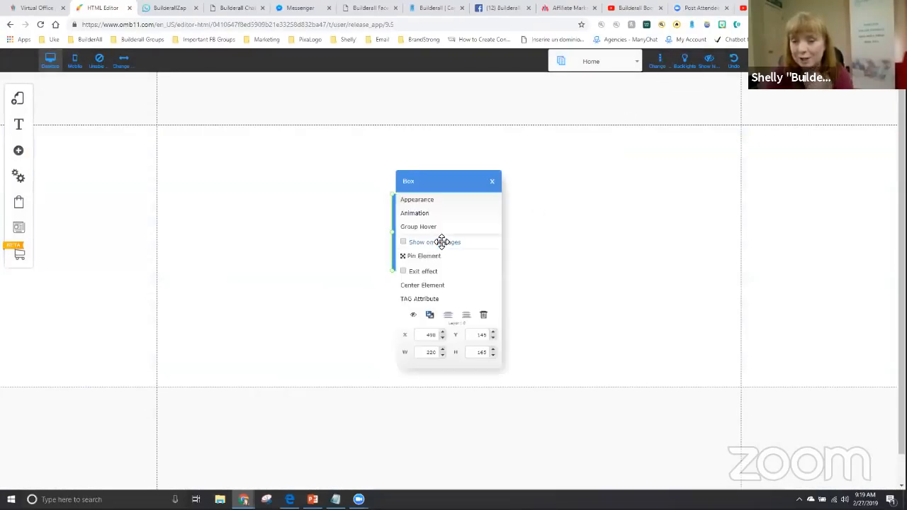
pyautogui.click(425, 201)
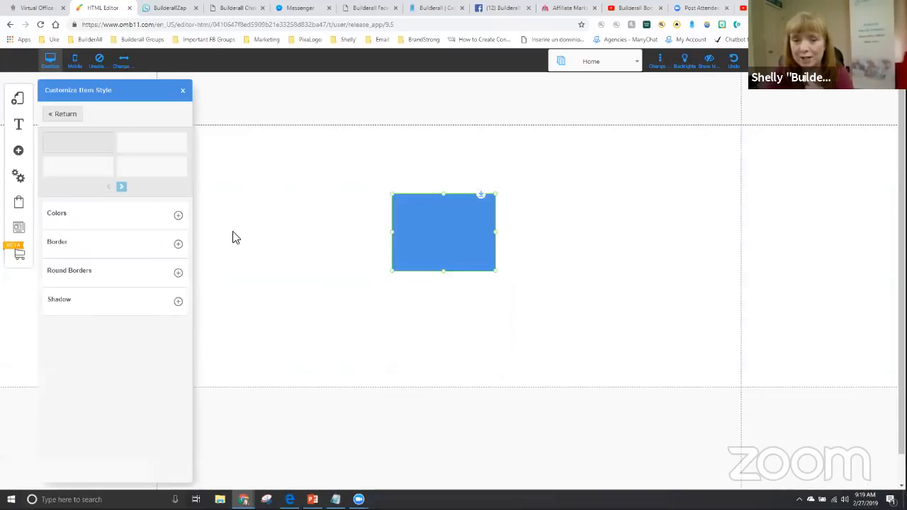
pyautogui.click(63, 214)
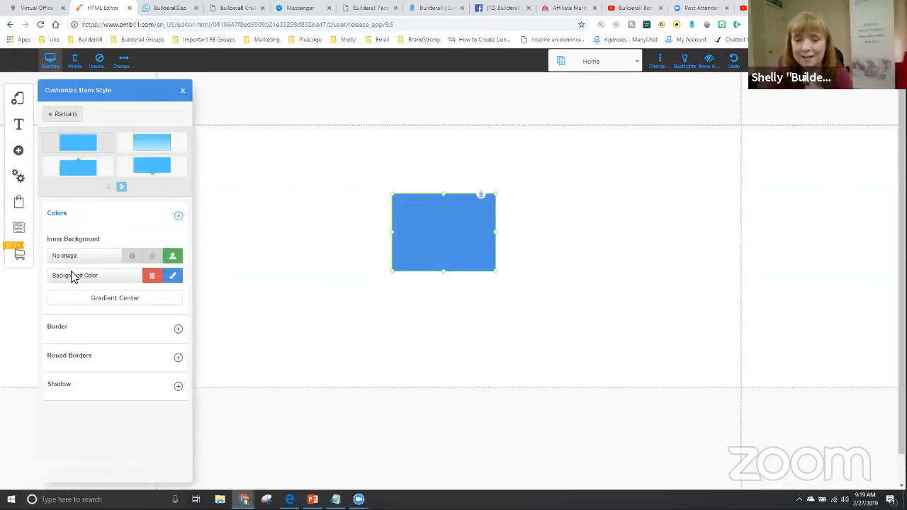
pyautogui.click(153, 278)
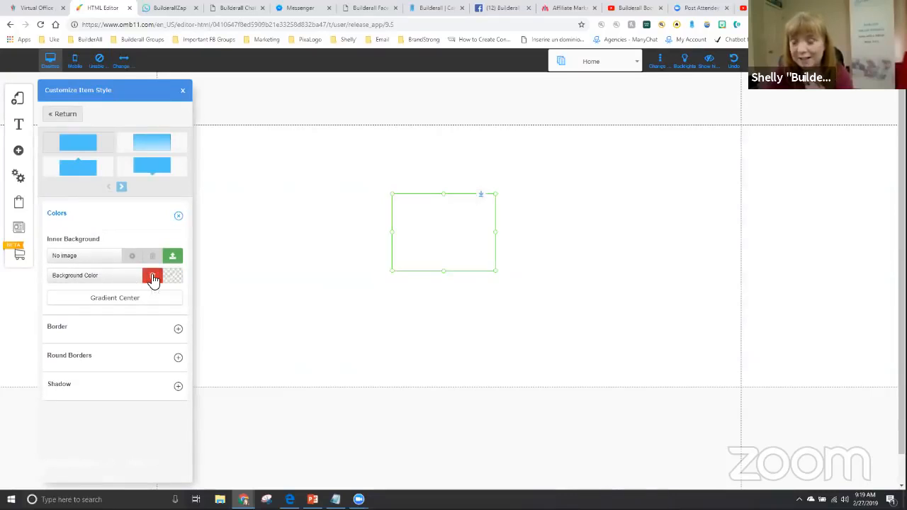
pyautogui.click(182, 90)
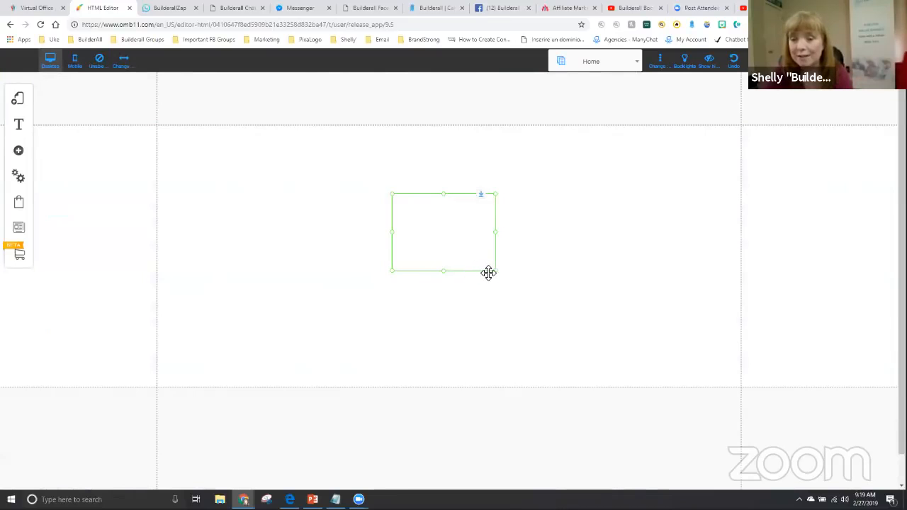
# Step: Enlarge the transparent box from its lower-right and upper-right corners and move it to about the centre of the page
pyautogui.moveTo(495, 275); pyautogui.dragTo(559, 320)
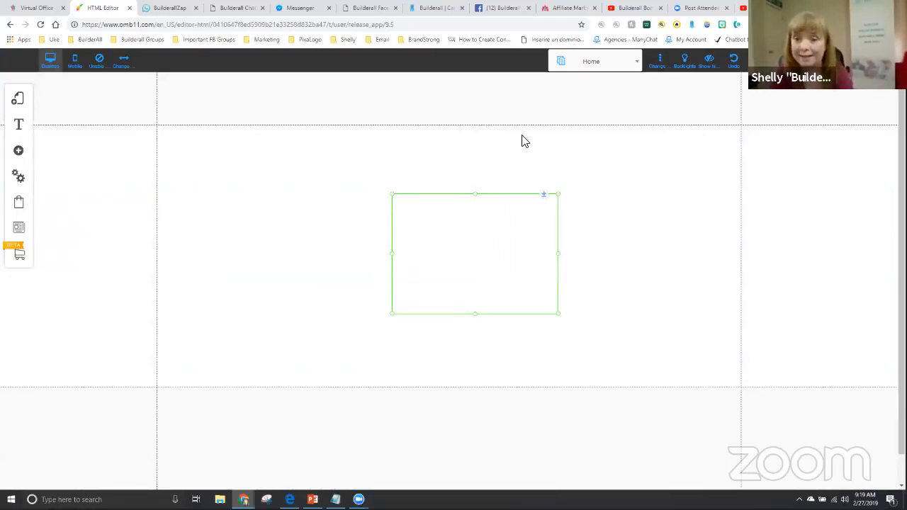
pyautogui.click(771, 230)
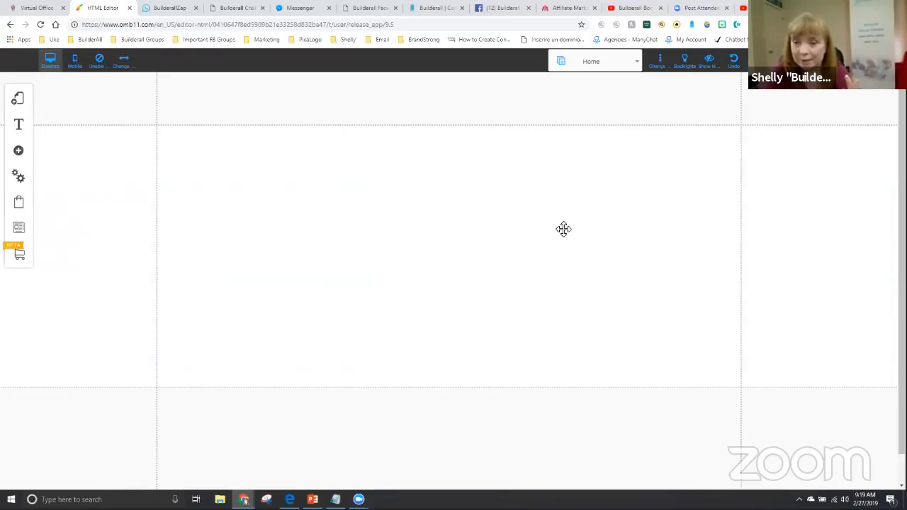
pyautogui.click(481, 236)
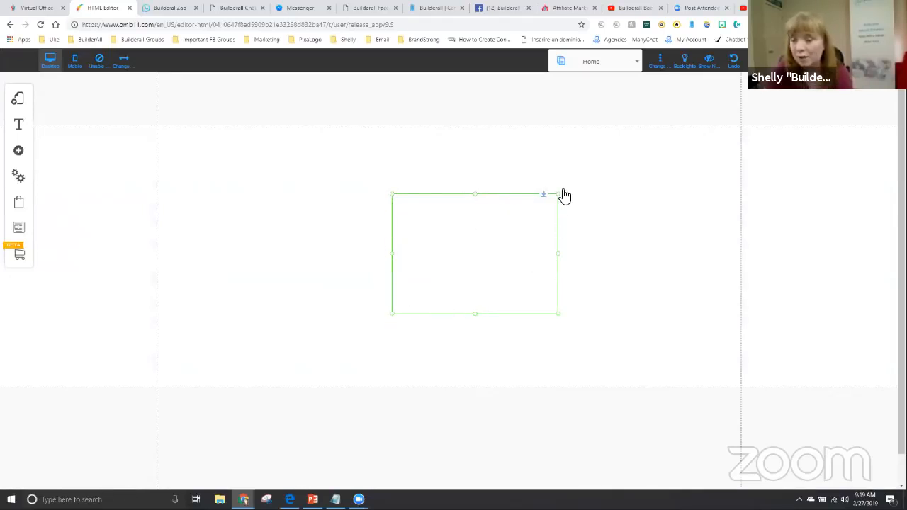
pyautogui.moveTo(565, 196); pyautogui.dragTo(645, 148)
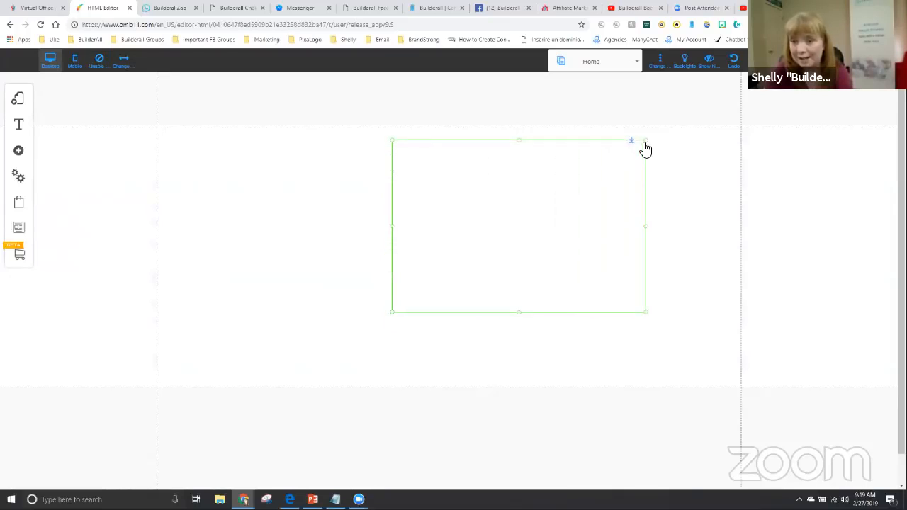
pyautogui.moveTo(510, 212); pyautogui.dragTo(501, 214)
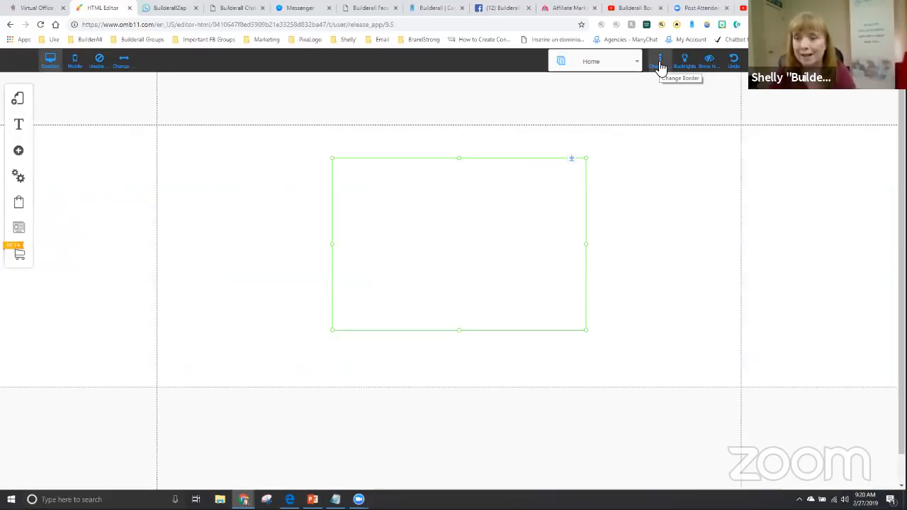
# Step: Change the selection border around the transparent box to blue and deselect the box
pyautogui.click(660, 63)
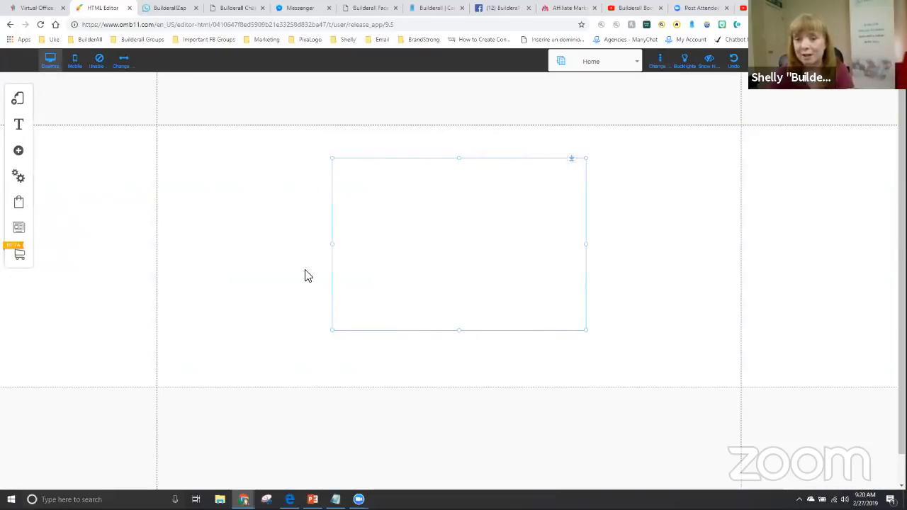
pyautogui.click(650, 152)
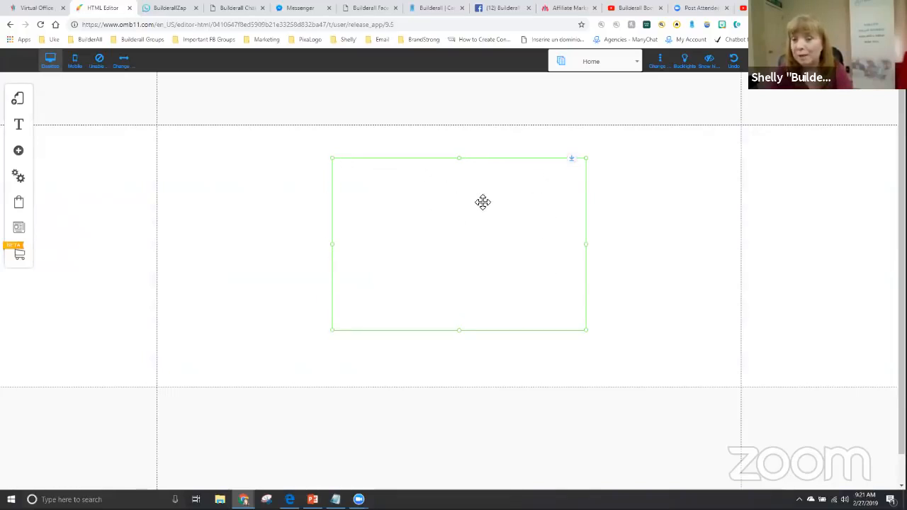
# Step: Add a blue rectangular simple box from Boxes and Lines and place it inside the transparent box
pyautogui.click(19, 151)
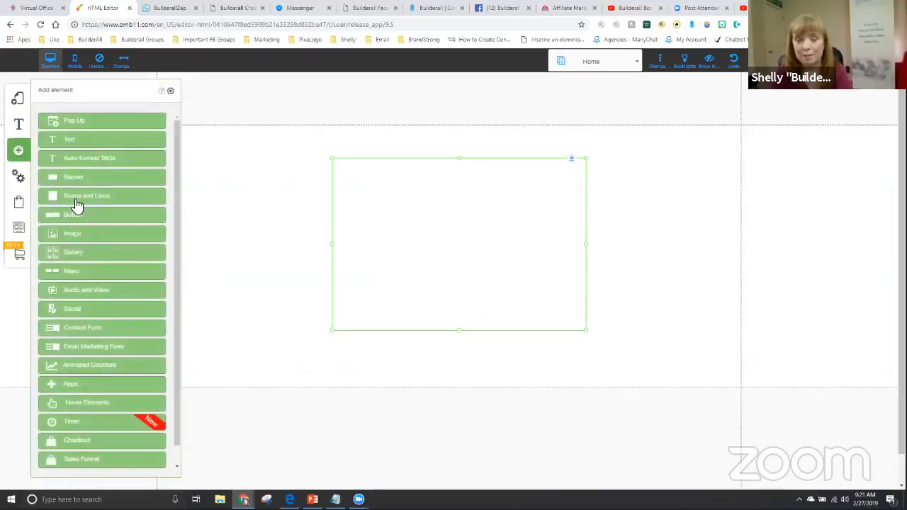
pyautogui.click(77, 198)
pyautogui.click(136, 154)
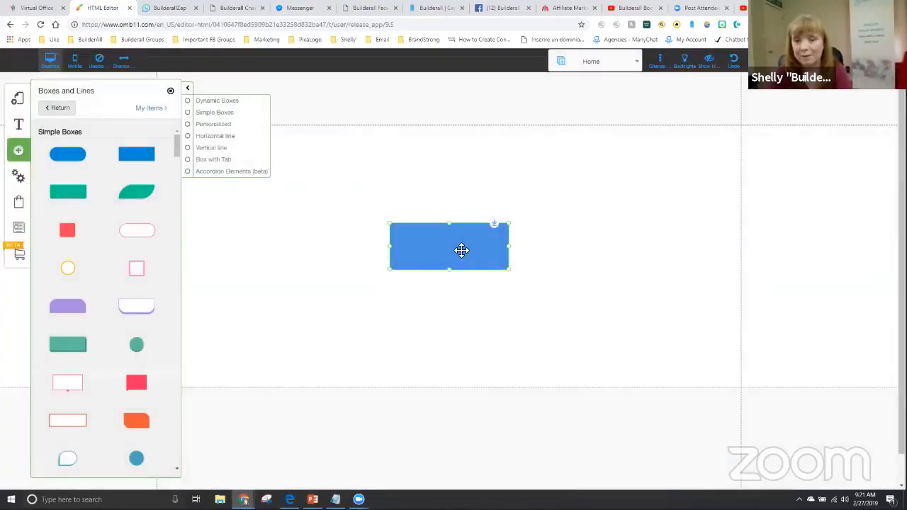
pyautogui.click(462, 251)
pyautogui.moveTo(489, 278); pyautogui.dragTo(472, 229)
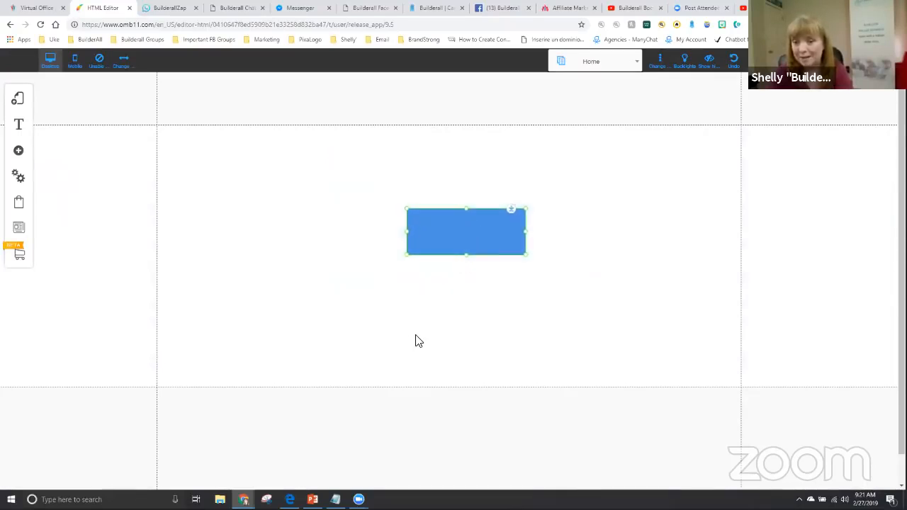
# Step: Move the transparent box together with the blue box inside it, and reposition the blue box within it
pyautogui.moveTo(363, 292); pyautogui.dragTo(305, 300)
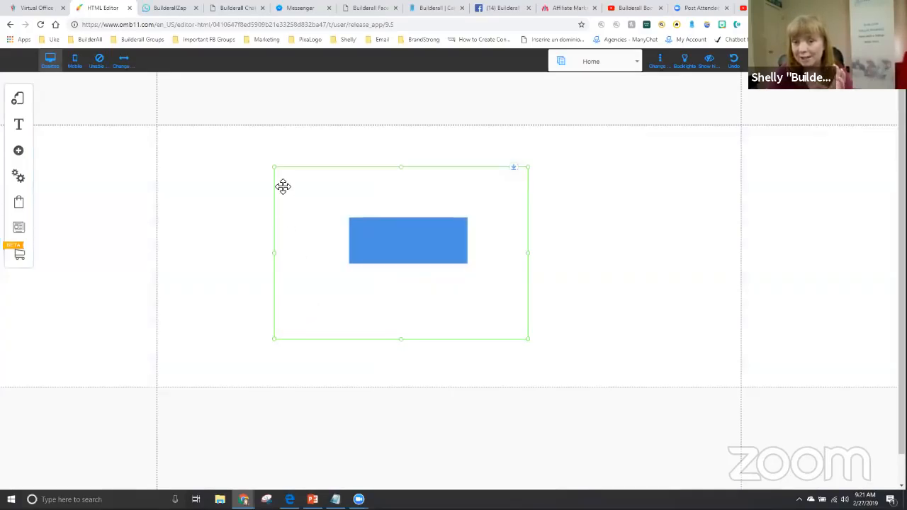
pyautogui.moveTo(284, 187); pyautogui.dragTo(317, 180)
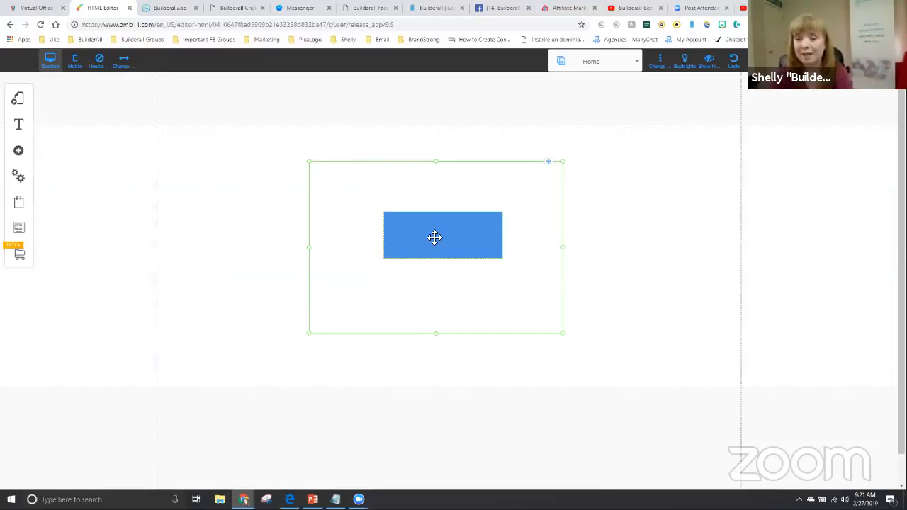
pyautogui.moveTo(426, 233)
pyautogui.mouseDown()
pyautogui.moveTo(437, 243)
pyautogui.moveTo(449, 223)
pyautogui.moveTo(440, 230)
pyautogui.mouseUp()
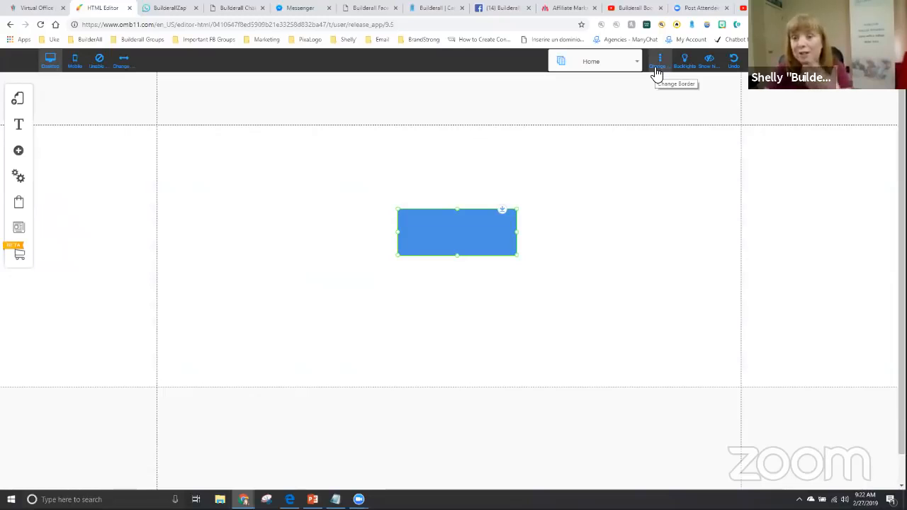
pyautogui.moveTo(439, 227)
pyautogui.mouseDown()
pyautogui.moveTo(411, 223)
pyautogui.moveTo(399, 208)
pyautogui.moveTo(454, 241)
pyautogui.moveTo(461, 233)
pyautogui.moveTo(447, 243)
pyautogui.moveTo(425, 232)
pyautogui.mouseUp()
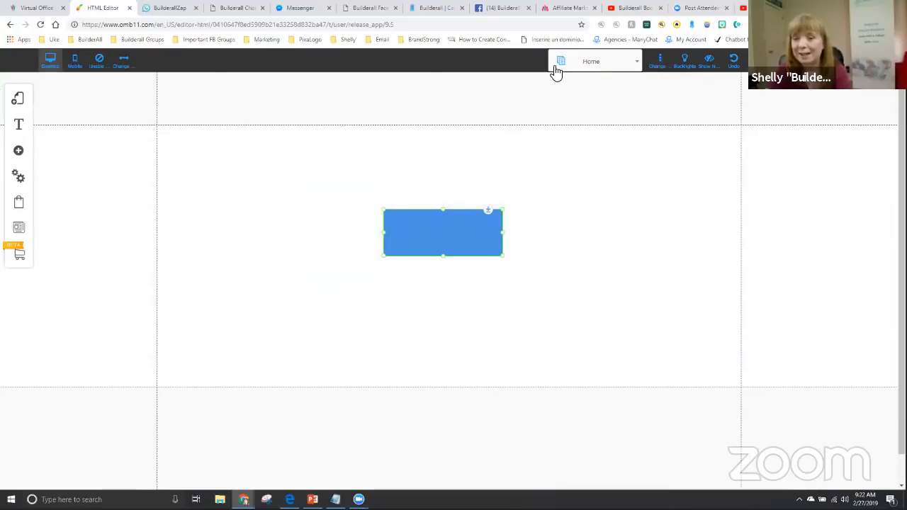
# Step: Display the list of the site's pages
pyautogui.click(636, 64)
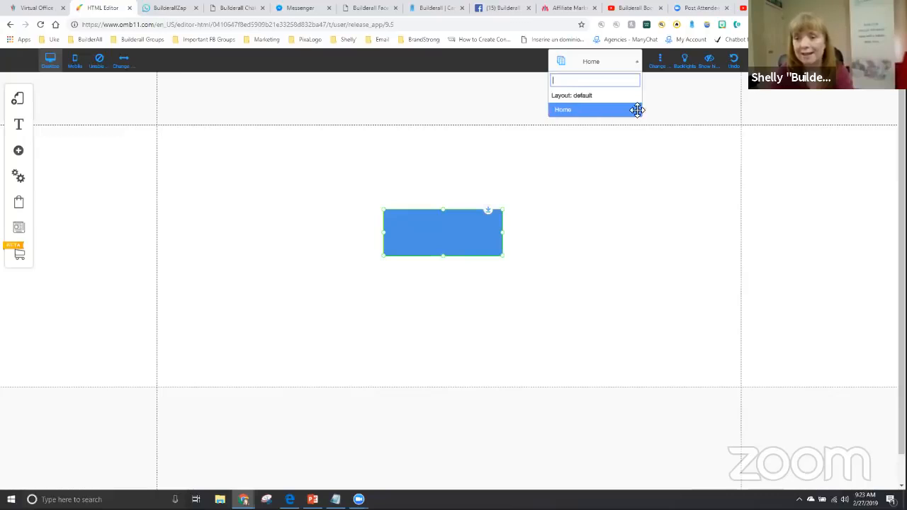
pyautogui.click(659, 154)
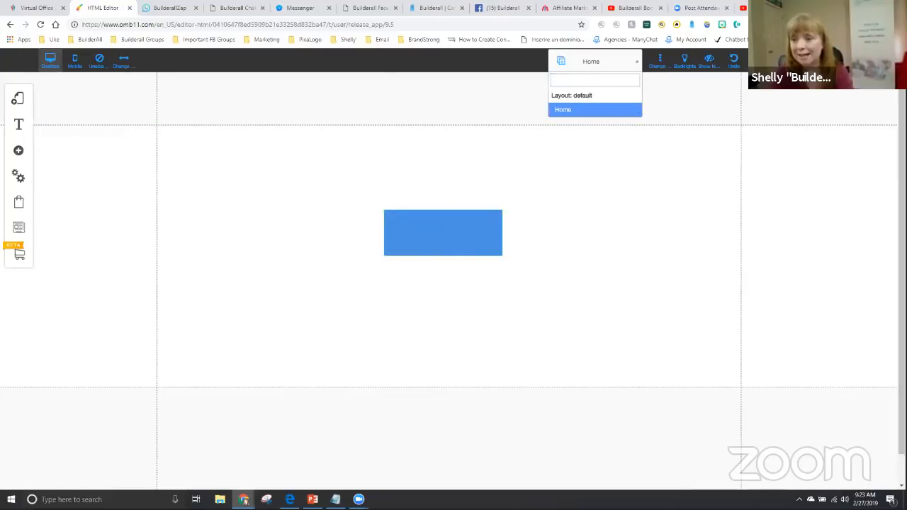
# Step: In the mobile view, move the blue box and its transparent container into the phone frame, and check the frame's edges with the backlights
pyautogui.click(580, 112)
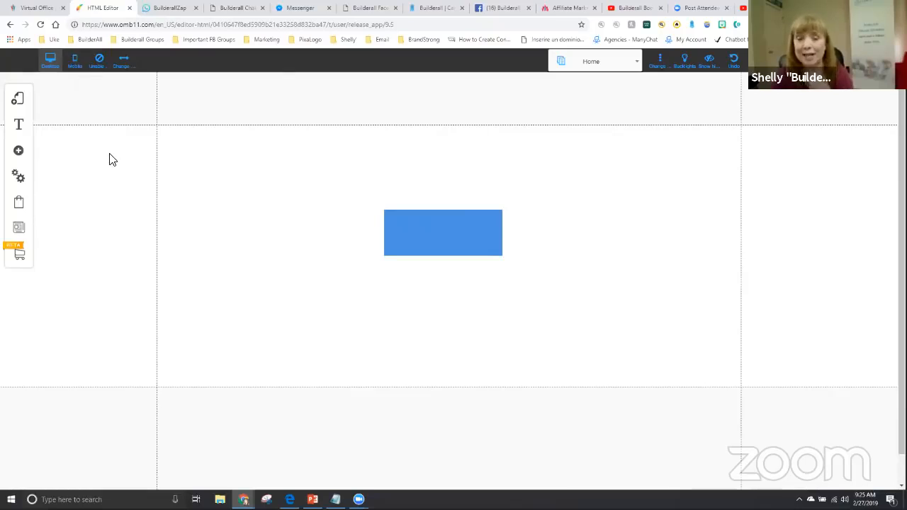
pyautogui.click(75, 62)
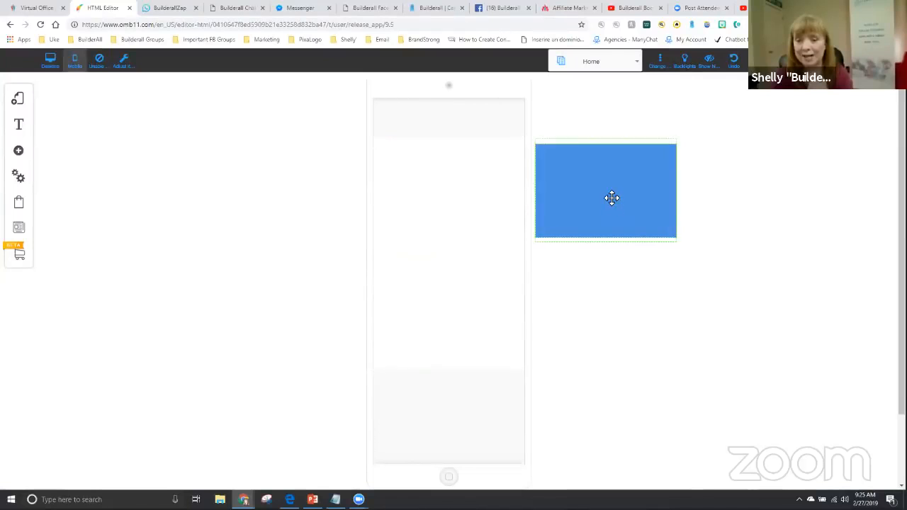
pyautogui.moveTo(611, 198)
pyautogui.mouseDown()
pyautogui.moveTo(511, 233)
pyautogui.moveTo(449, 203)
pyautogui.moveTo(612, 205)
pyautogui.moveTo(620, 197)
pyautogui.mouseUp()
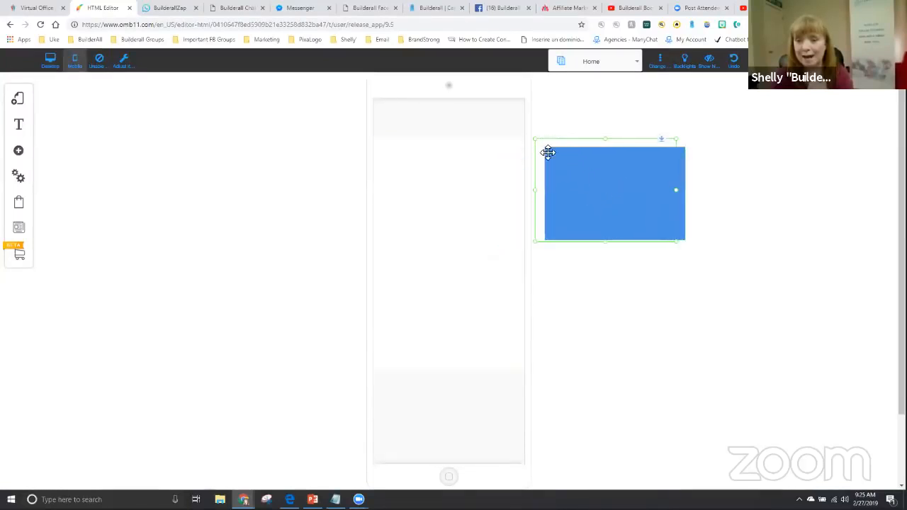
pyautogui.moveTo(548, 153); pyautogui.dragTo(405, 152)
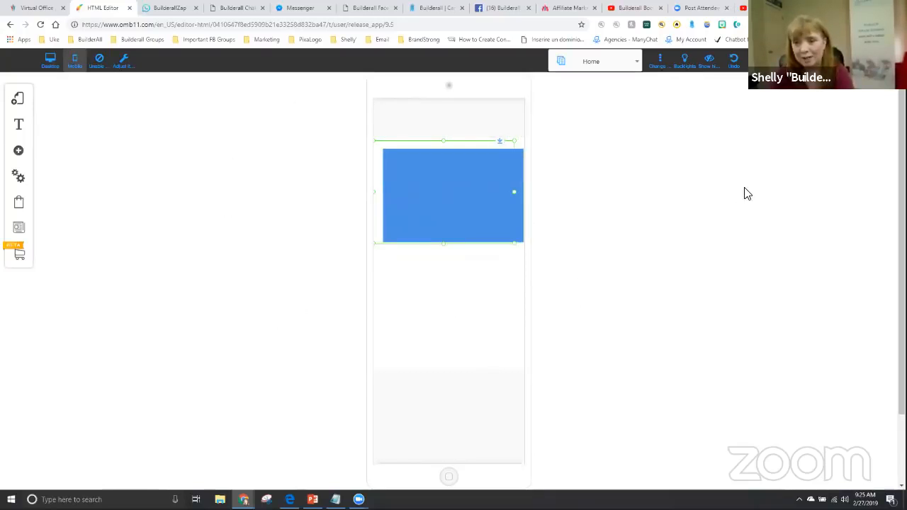
pyautogui.click(685, 69)
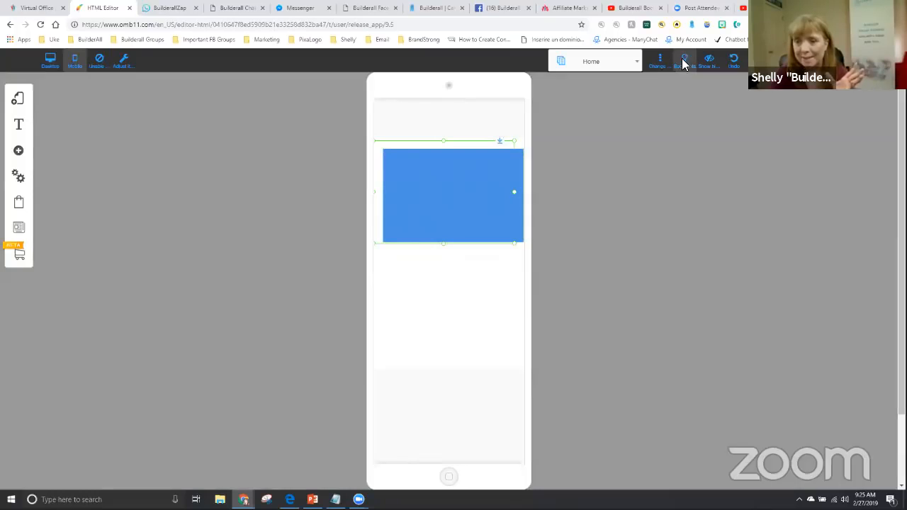
pyautogui.click(684, 62)
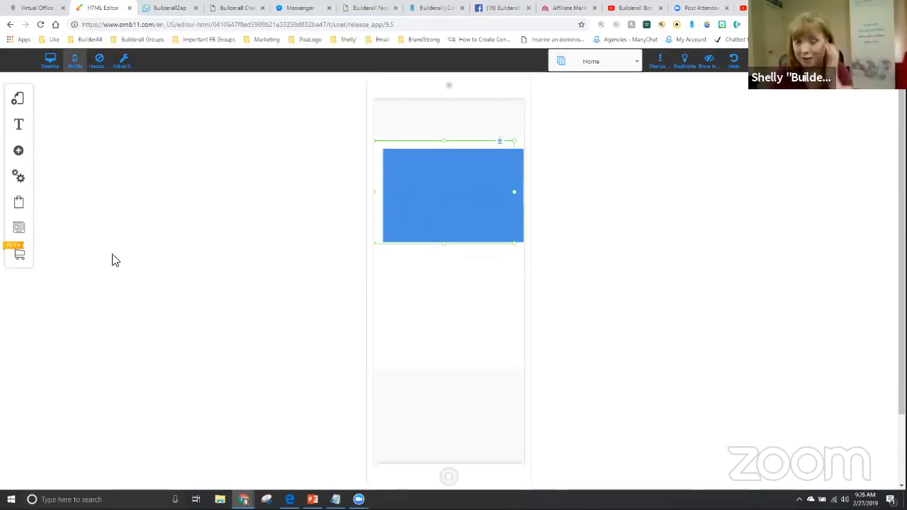
# Step: Set the tablet mode setting to Yes in the website settings and save the settings
pyautogui.click(18, 180)
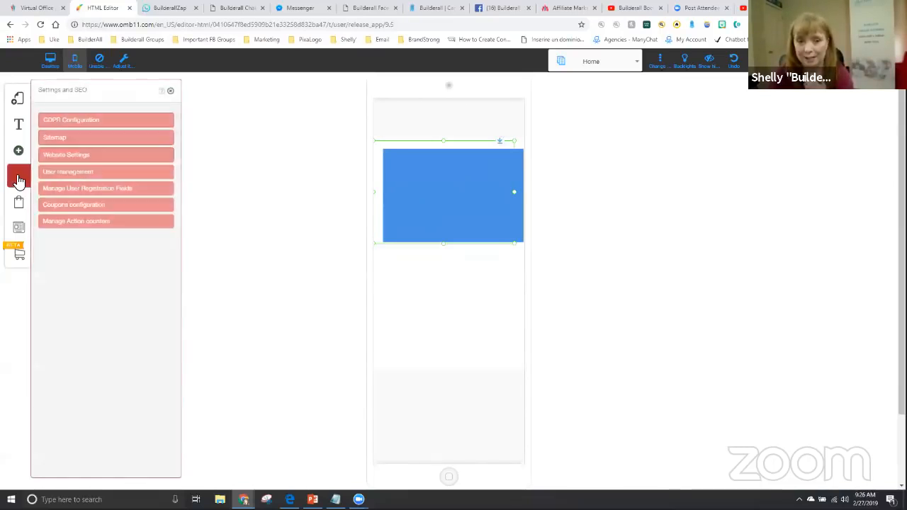
pyautogui.click(63, 156)
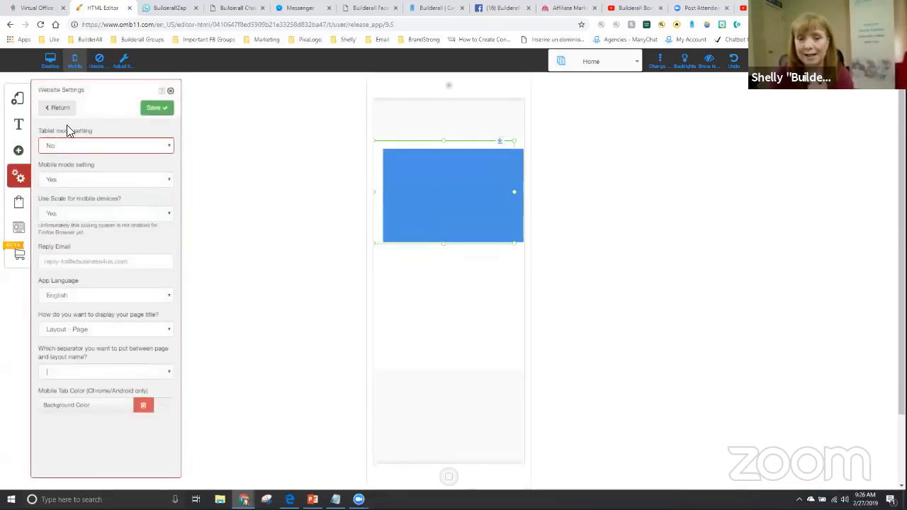
pyautogui.click(62, 146)
pyautogui.click(57, 157)
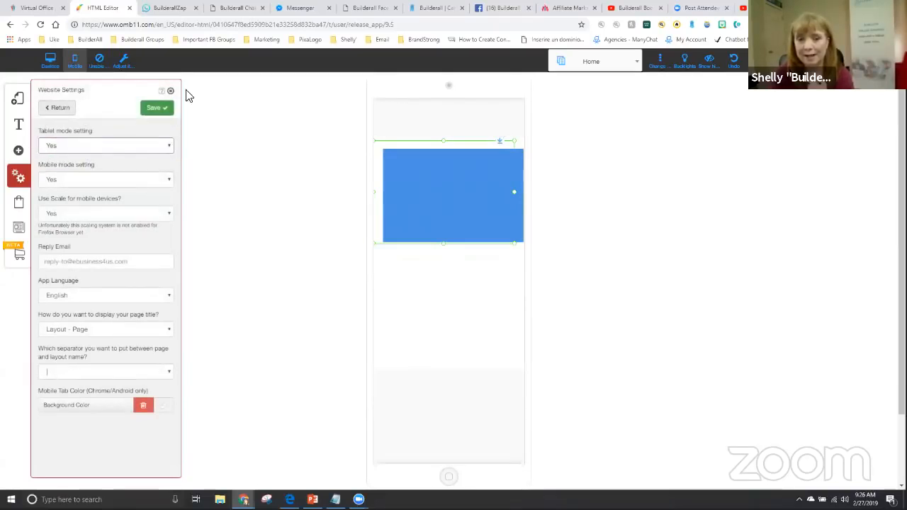
pyautogui.click(156, 109)
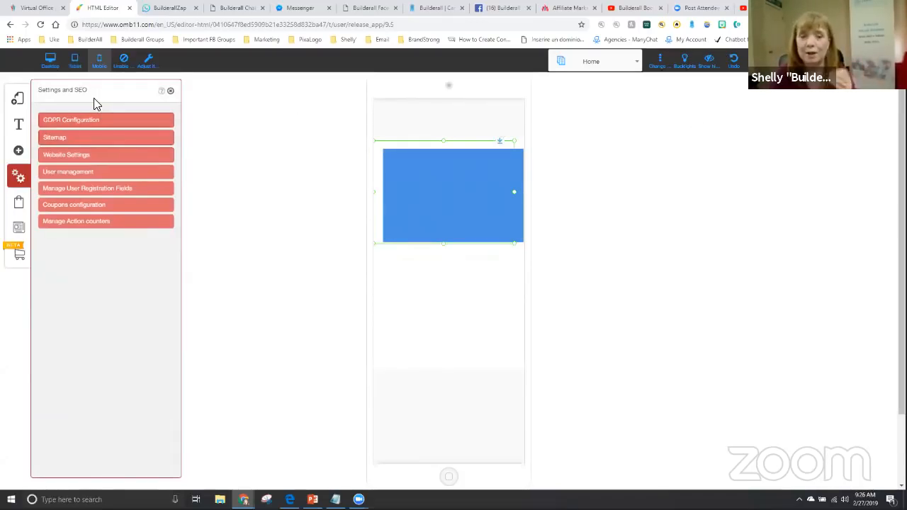
# Step: Display the tablet layout of the Home page and toggle the backlights around it on and off
pyautogui.click(76, 64)
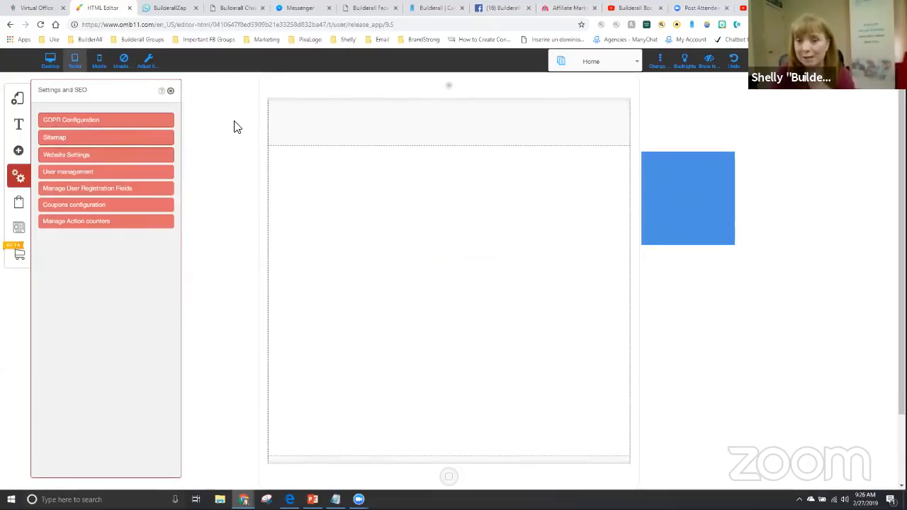
pyautogui.click(687, 67)
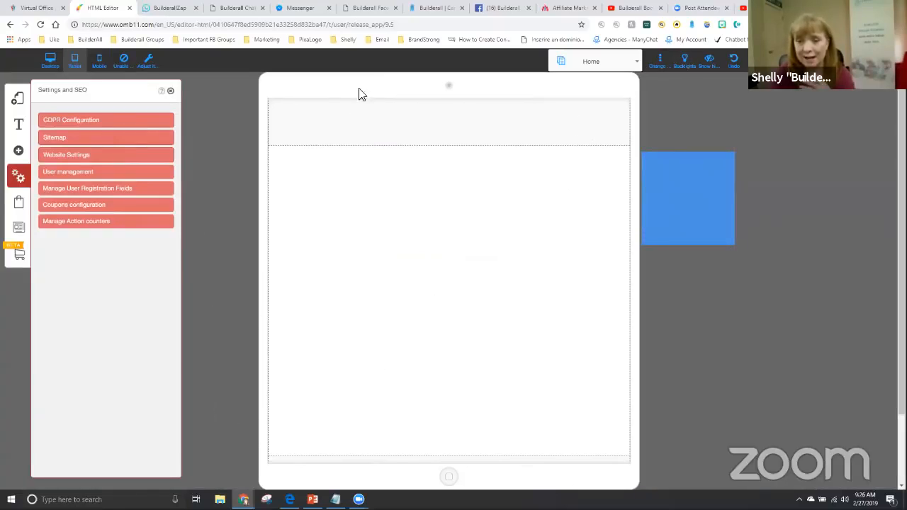
pyautogui.click(686, 65)
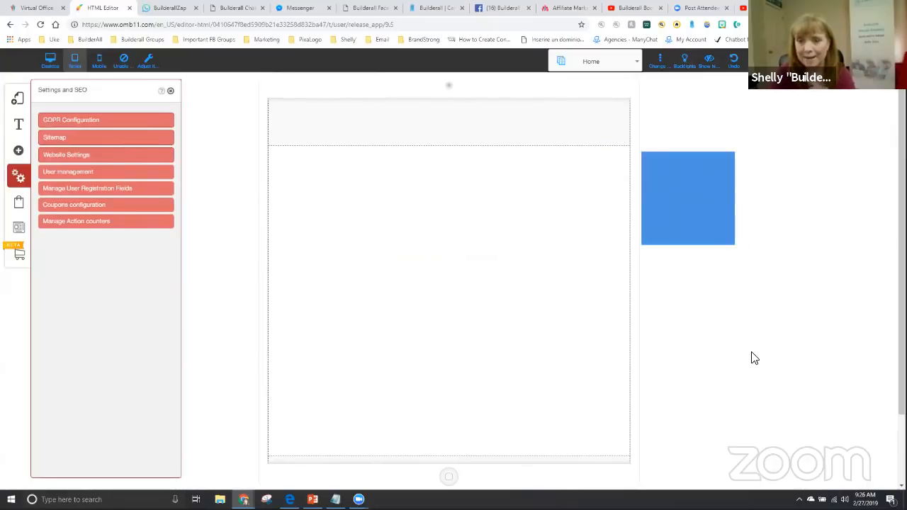
# Step: Set the tablet mode setting to No in the website settings, save the site changes and close the settings
pyautogui.click(63, 153)
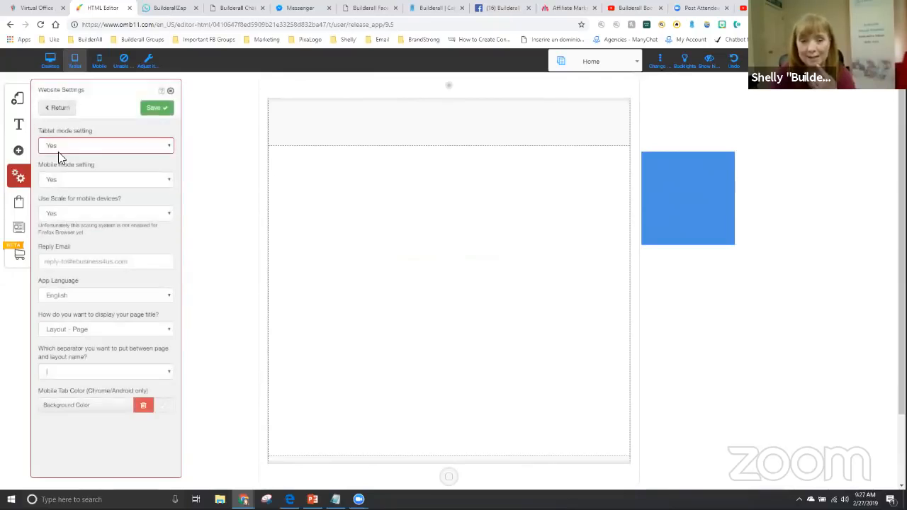
pyautogui.click(72, 146)
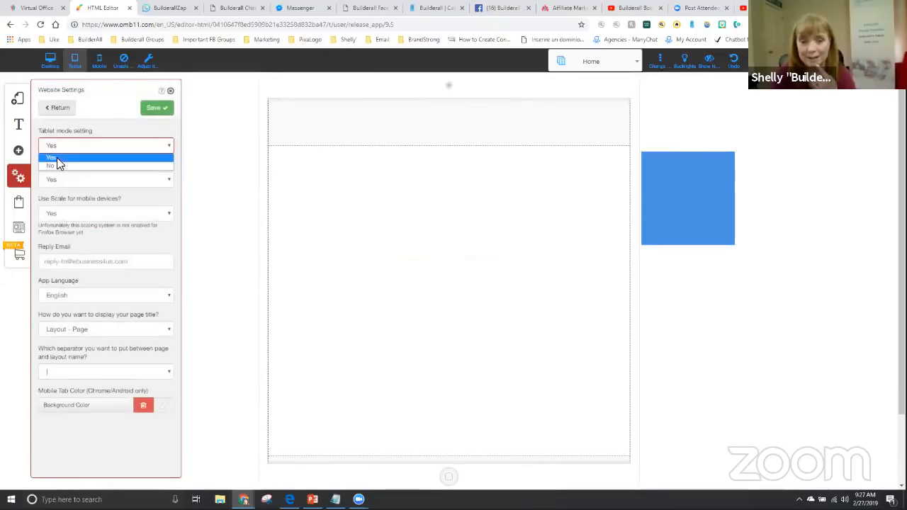
pyautogui.click(51, 165)
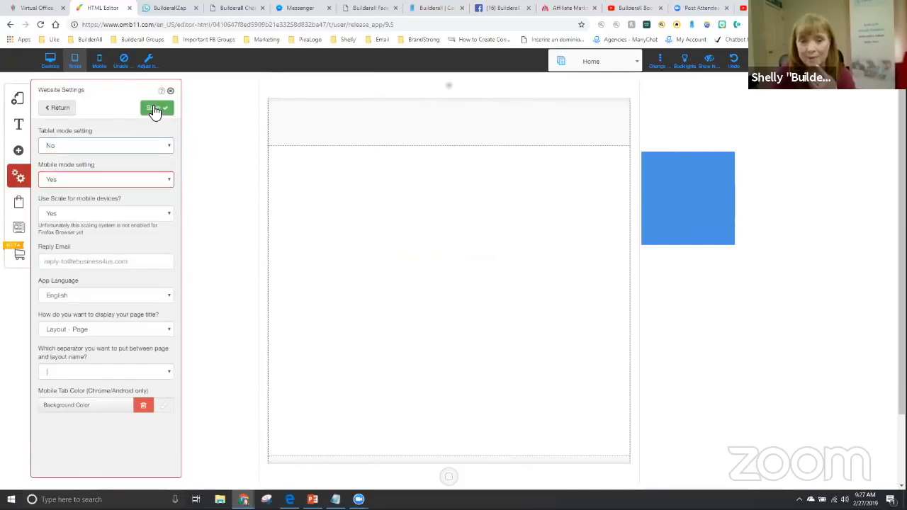
pyautogui.click(155, 110)
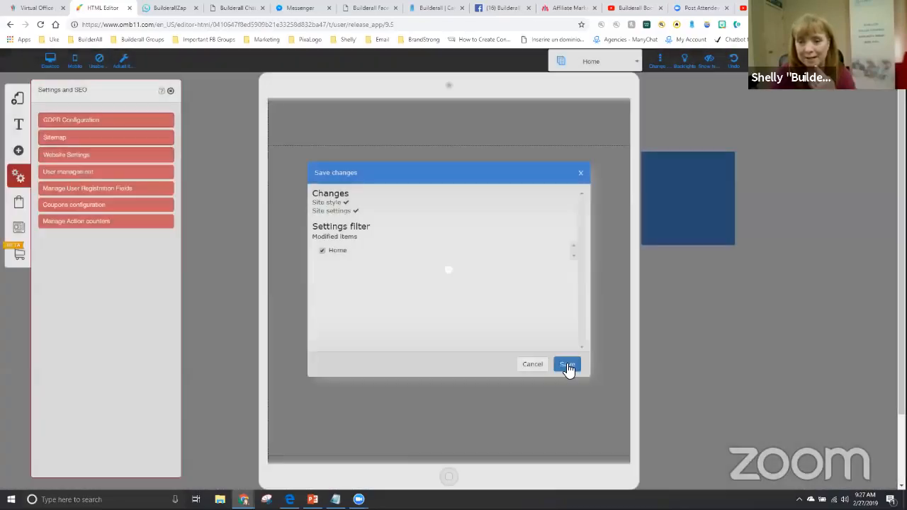
pyautogui.click(568, 365)
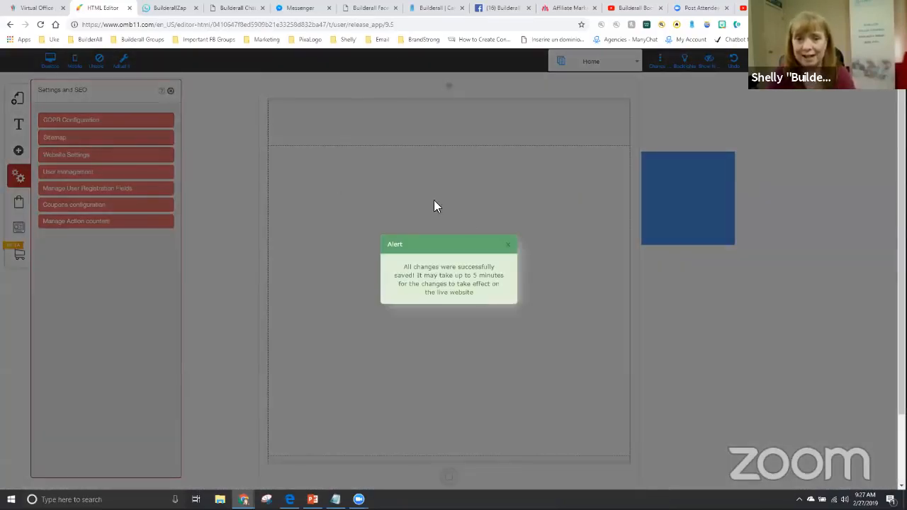
pyautogui.click(507, 249)
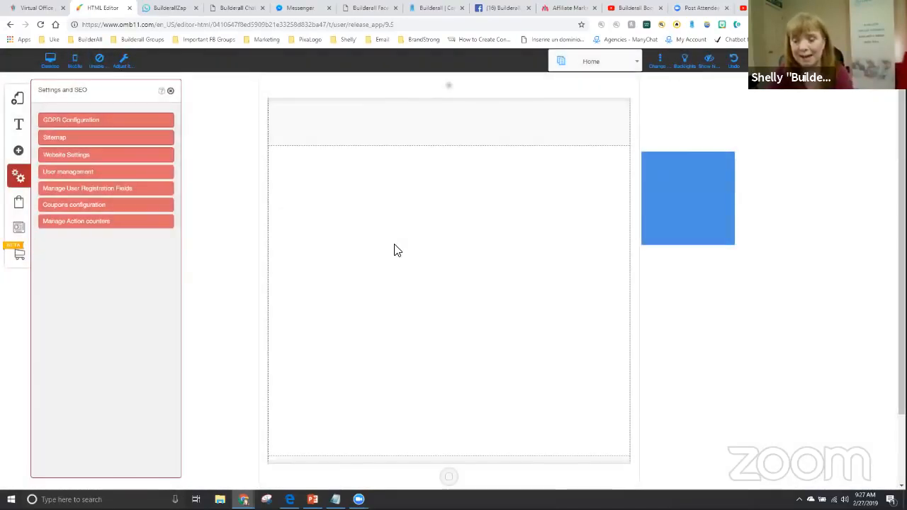
pyautogui.click(171, 92)
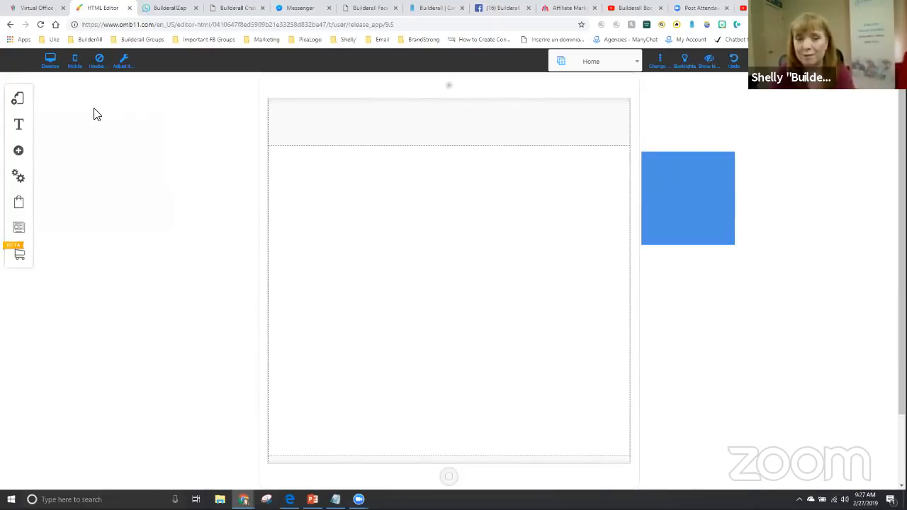
# Step: Return to the desktop view and examine the default layout's settings and SEO fields, including favicon, meta tags, scripts and Mailing Boss integration key
pyautogui.click(52, 63)
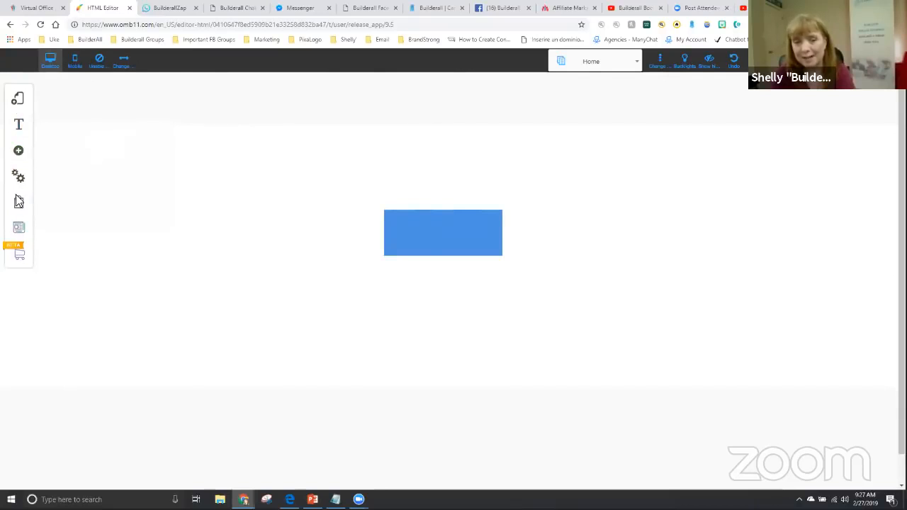
pyautogui.click(18, 101)
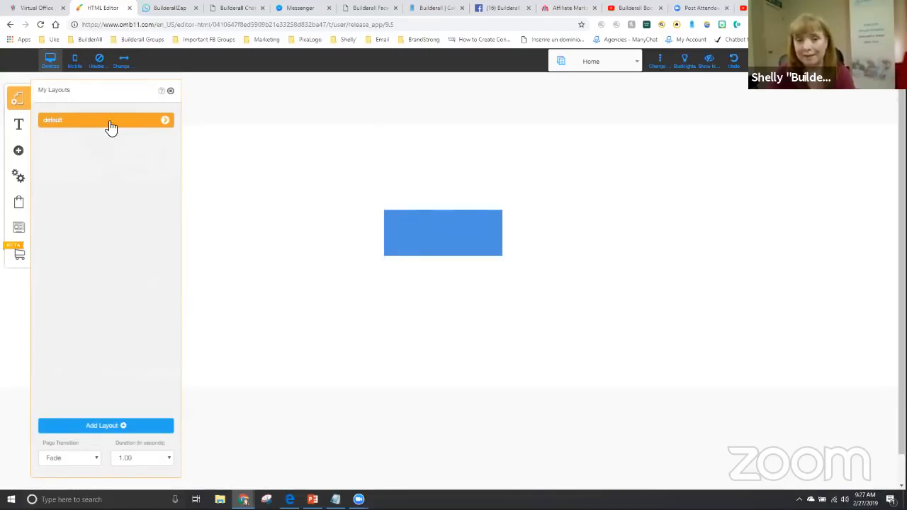
pyautogui.click(166, 122)
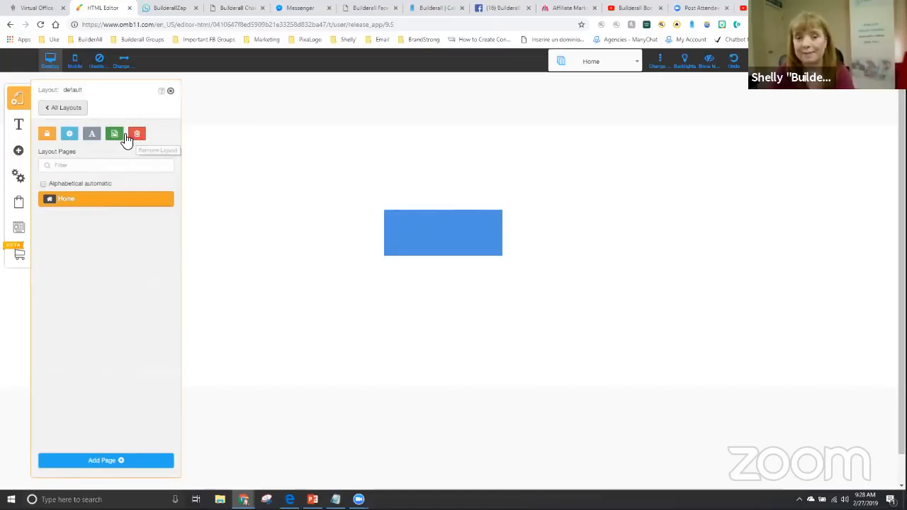
pyautogui.click(70, 136)
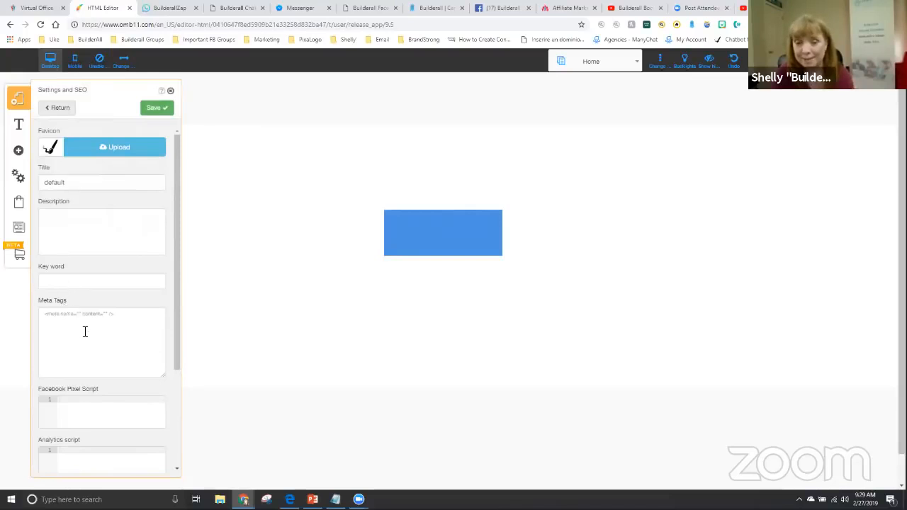
pyautogui.scroll(-2, 85, 331)
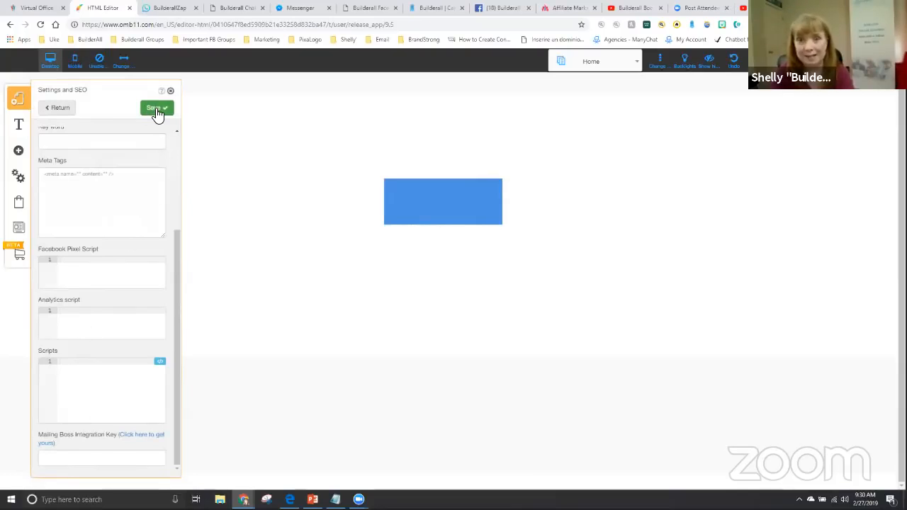
pyautogui.click(56, 109)
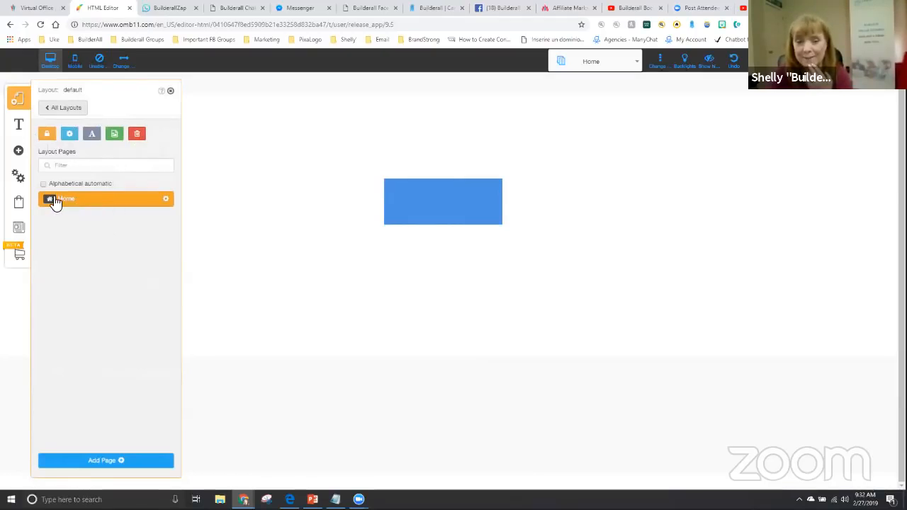
# Step: Enter the presenter's first name as the Home page's title in its SEO settings and update the Google preview
pyautogui.click(168, 201)
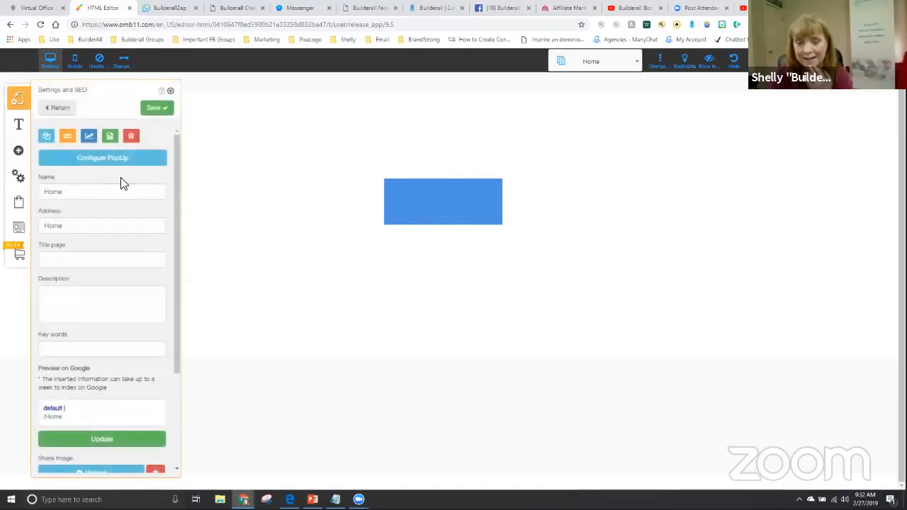
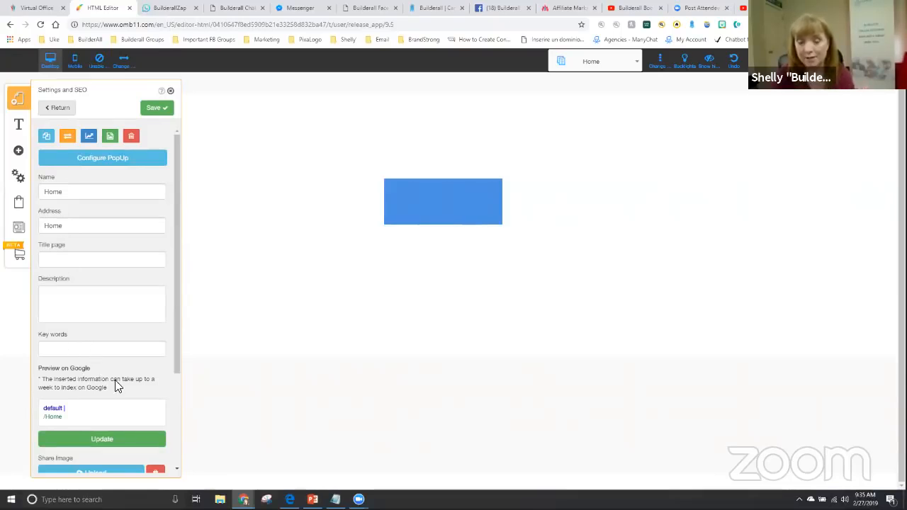
pyautogui.scroll(-2, 116, 385)
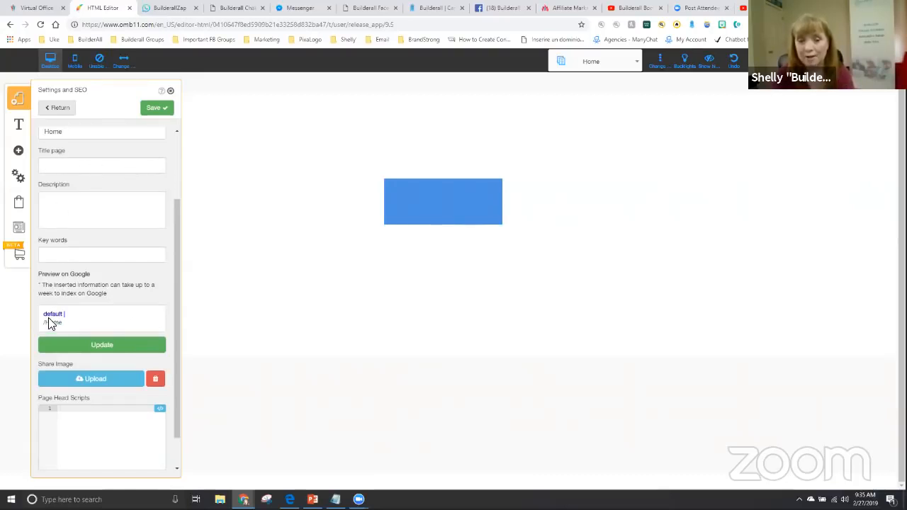
pyautogui.click(66, 167)
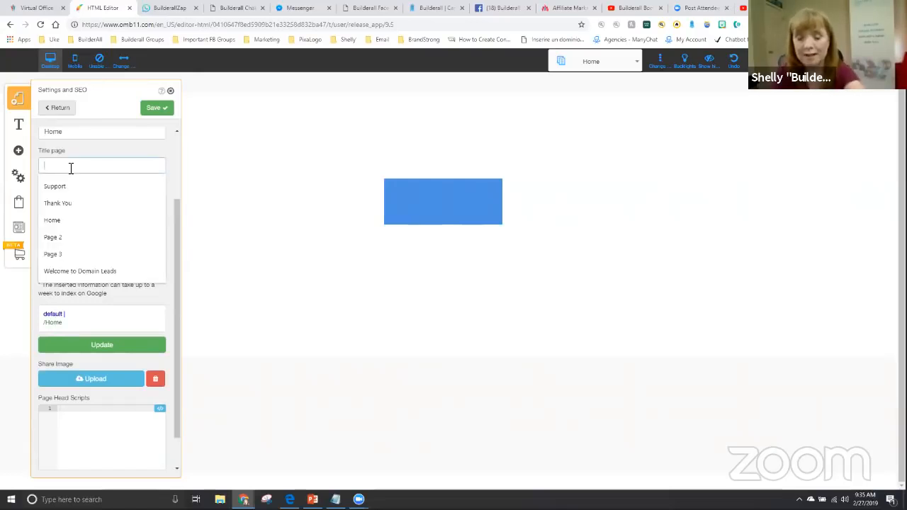
pyautogui.write('Shelly')
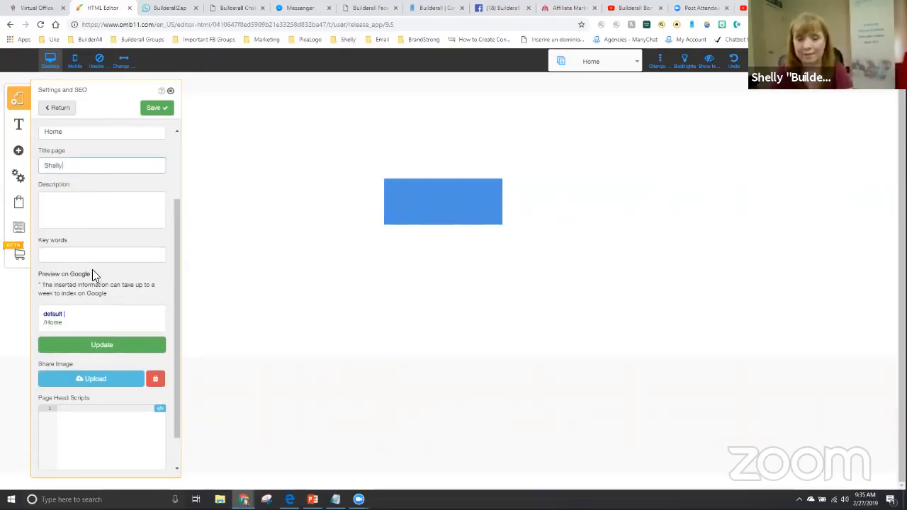
pyautogui.click(77, 349)
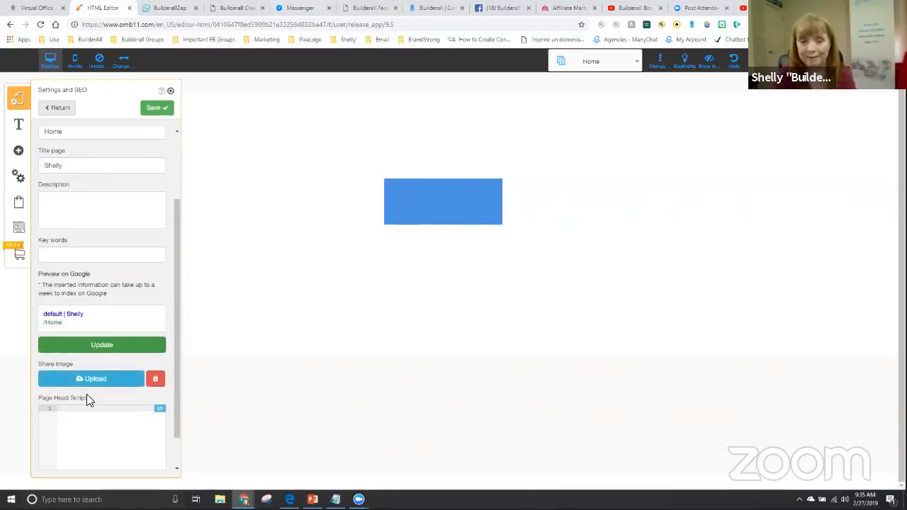
# Step: Examine the Home page's share image, head scripts and Mailing Boss reference tag fields, and return to the list of all layouts
pyautogui.scroll(-1, 87, 398)
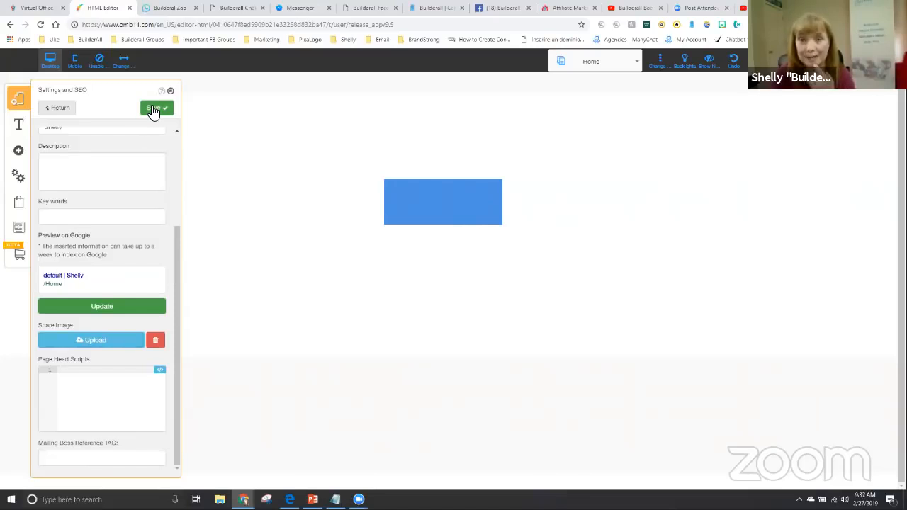
pyautogui.click(62, 110)
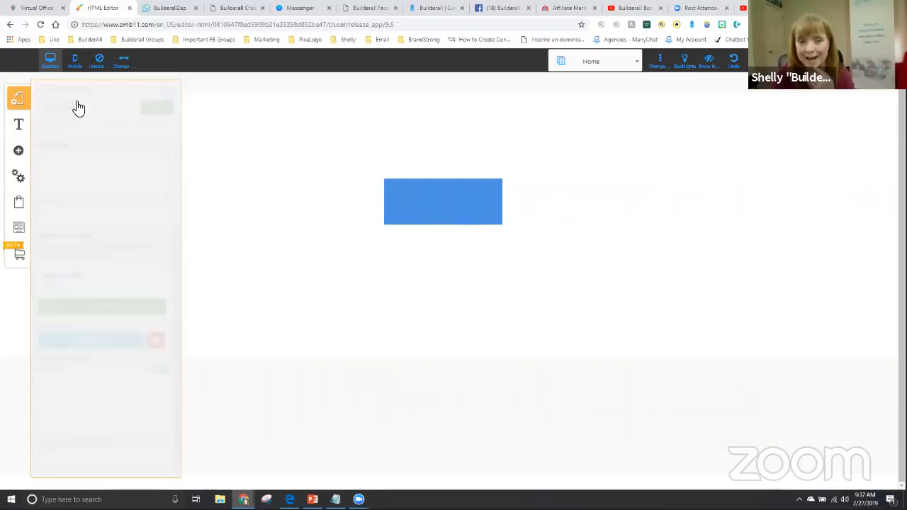
pyautogui.click(63, 111)
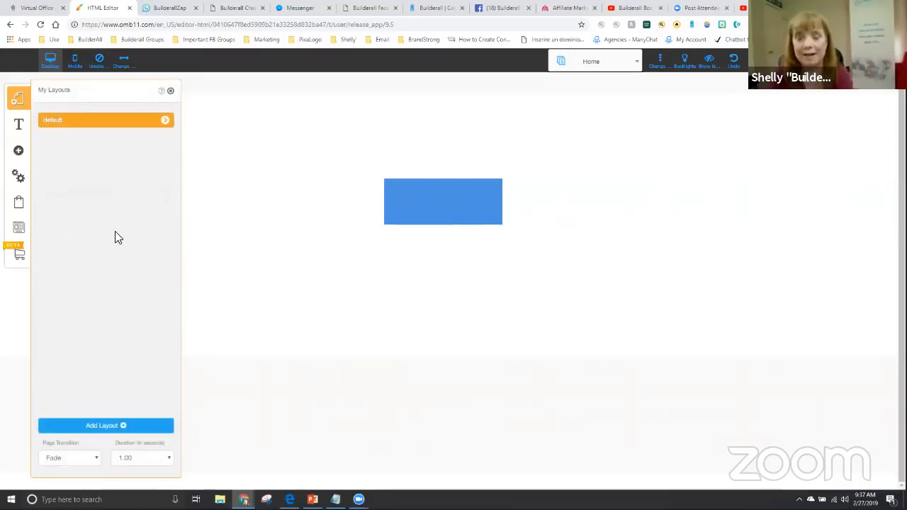
# Step: Add a new layout from the Blank Page template and name it with the presenter's first name
pyautogui.click(100, 428)
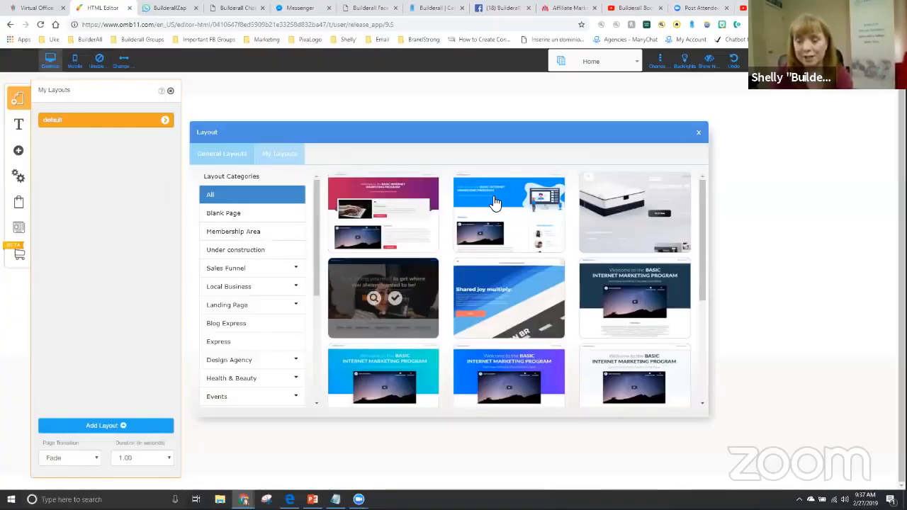
pyautogui.click(277, 155)
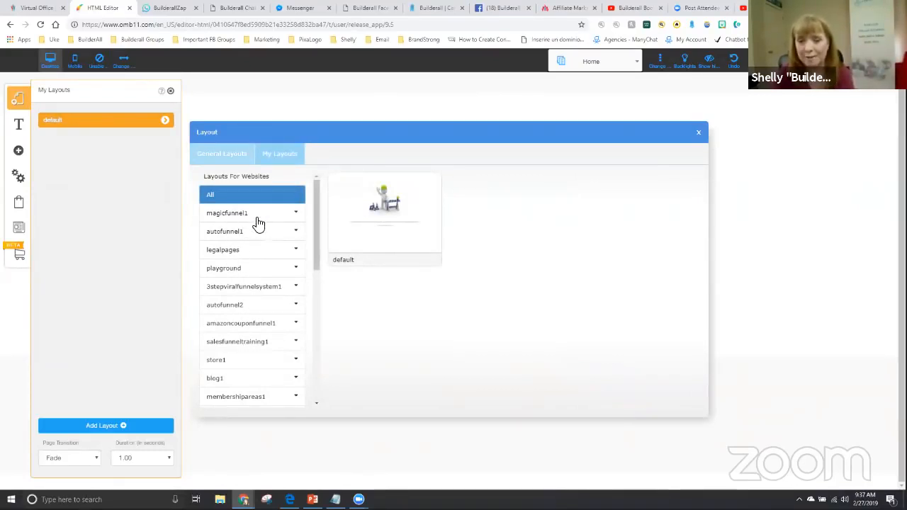
pyautogui.click(225, 157)
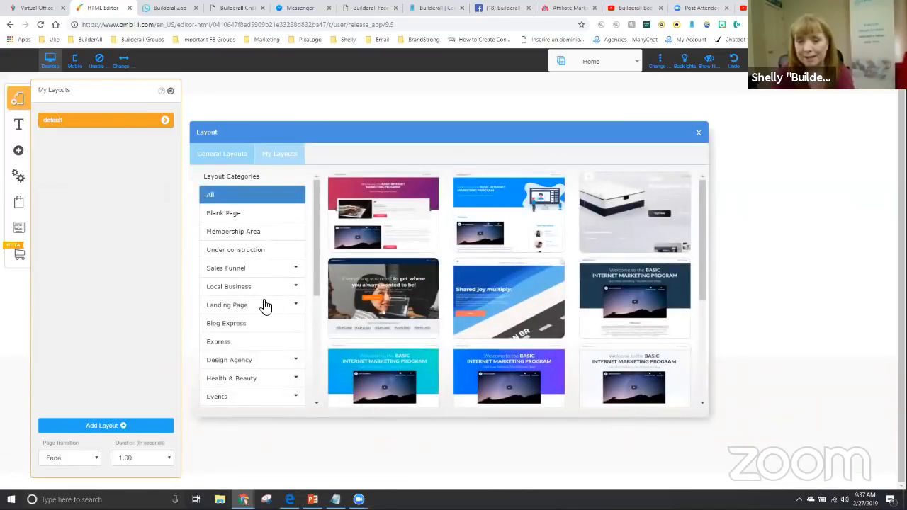
pyautogui.click(233, 214)
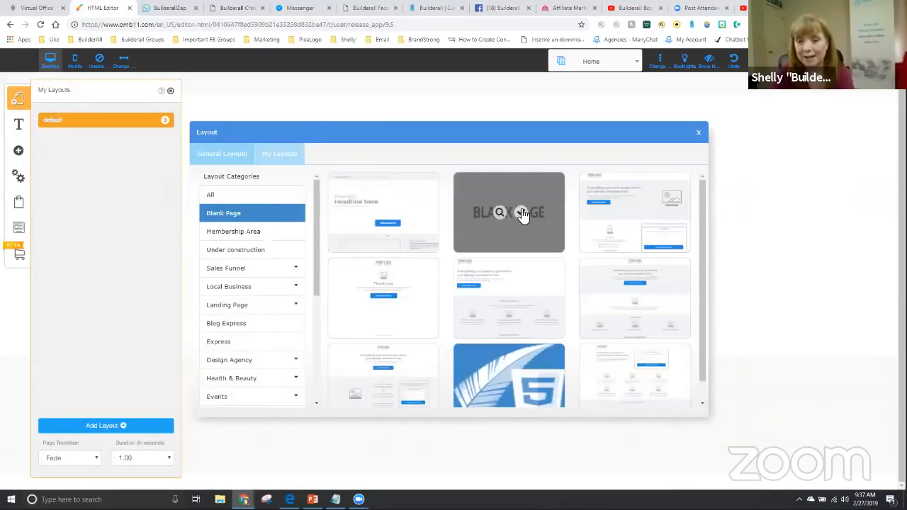
pyautogui.click(522, 214)
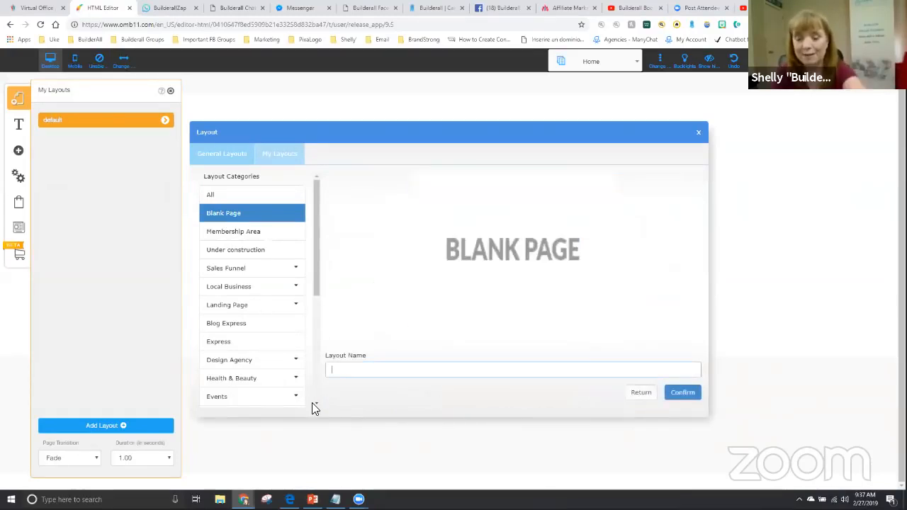
pyautogui.write('Shelly')
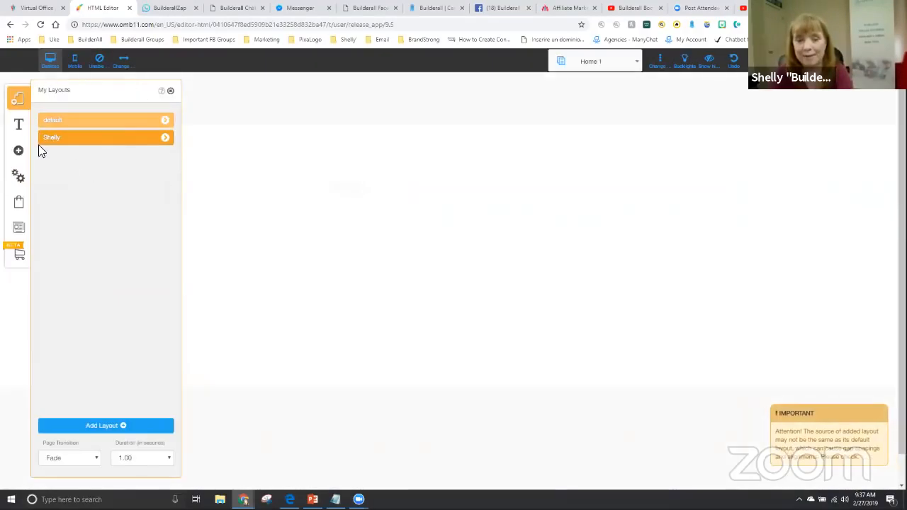
# Step: Add a page from the Blank template to the new layout, keeping the name Blank Page
pyautogui.click(168, 140)
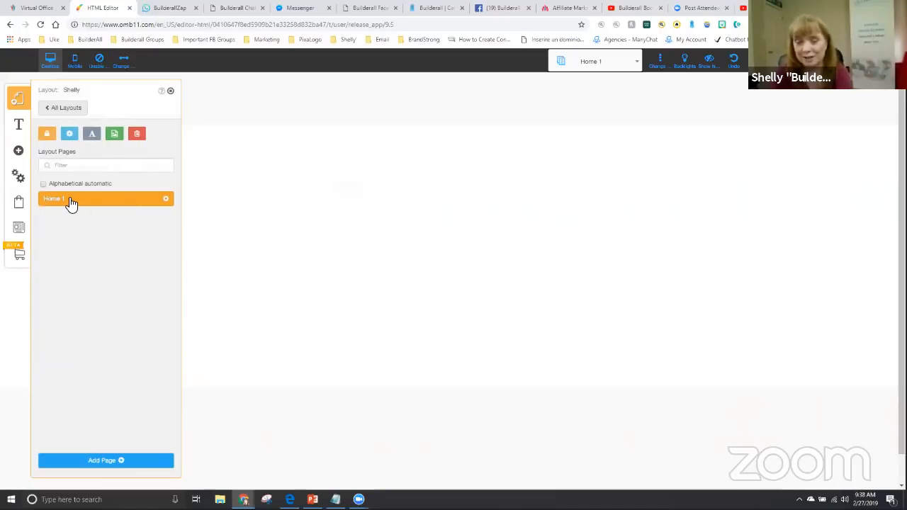
pyautogui.click(107, 461)
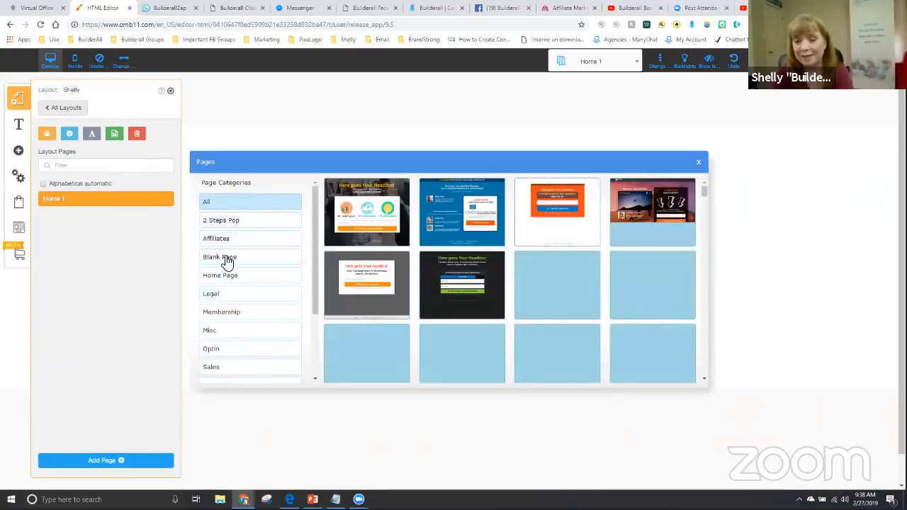
pyautogui.scroll(-5, 525, 333)
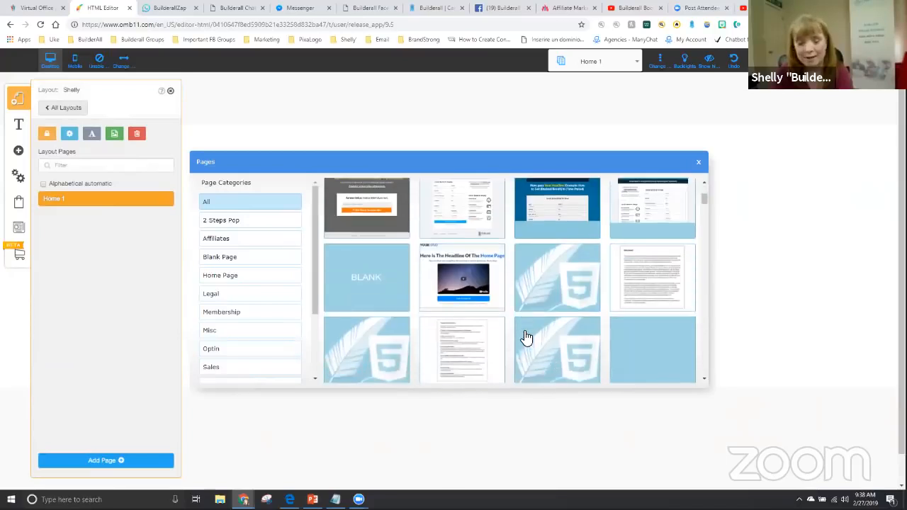
pyautogui.scroll(5, 523, 336)
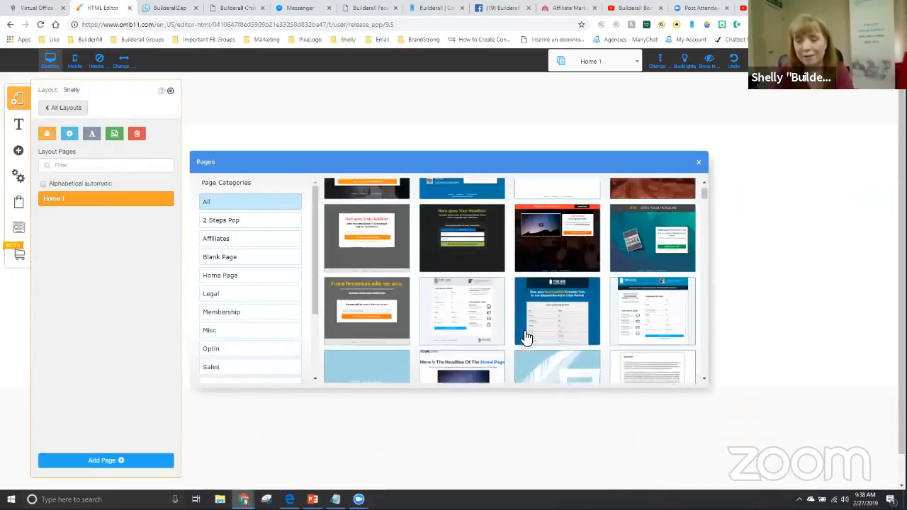
pyautogui.click(218, 261)
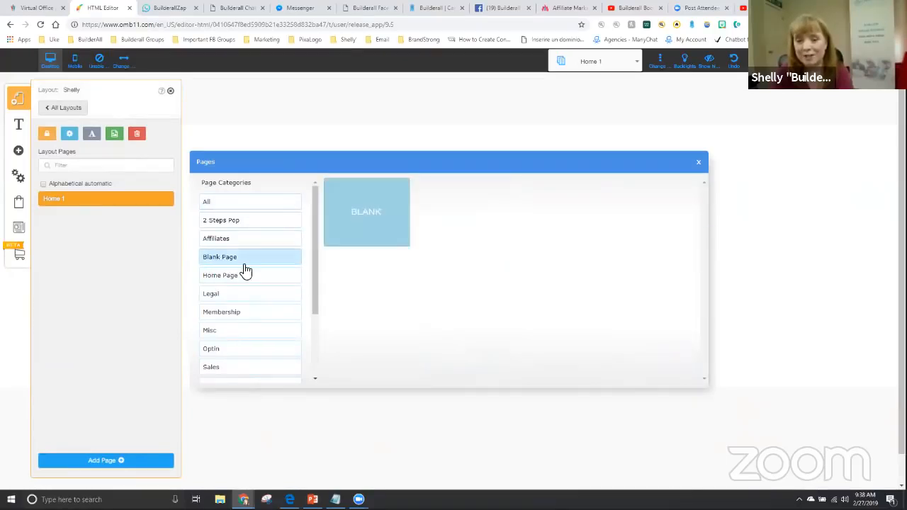
pyautogui.click(366, 215)
pyautogui.moveTo(376, 355); pyautogui.dragTo(333, 357)
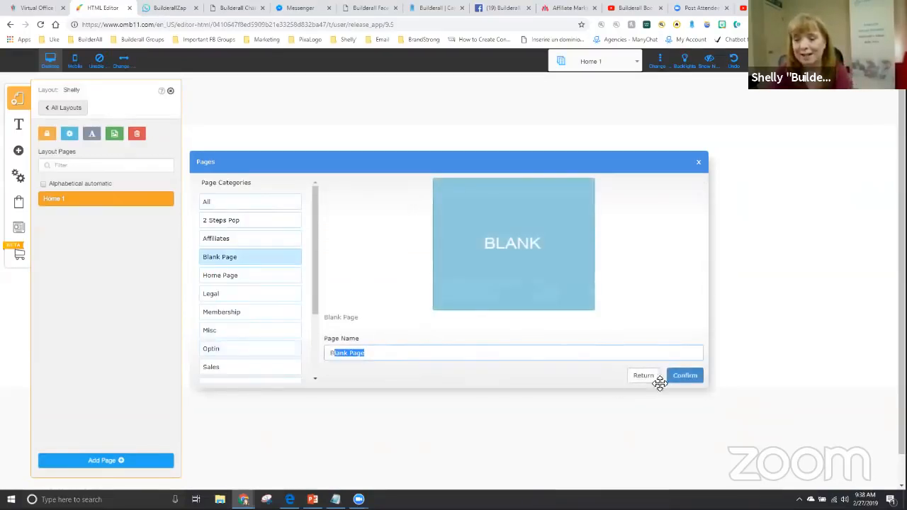
pyautogui.click(682, 379)
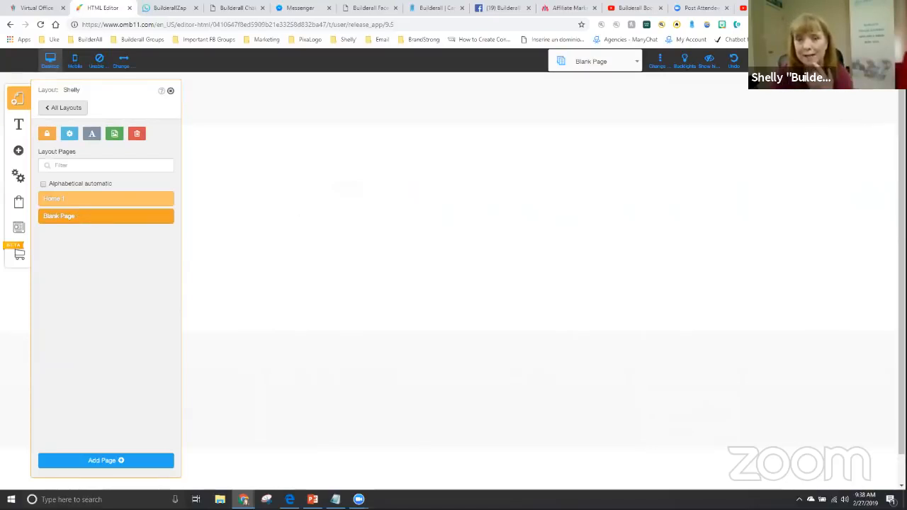
# Step: Save the site changes, including the new layout with its Blank Page and Home 1, and close the layout settings
pyautogui.click(783, 61)
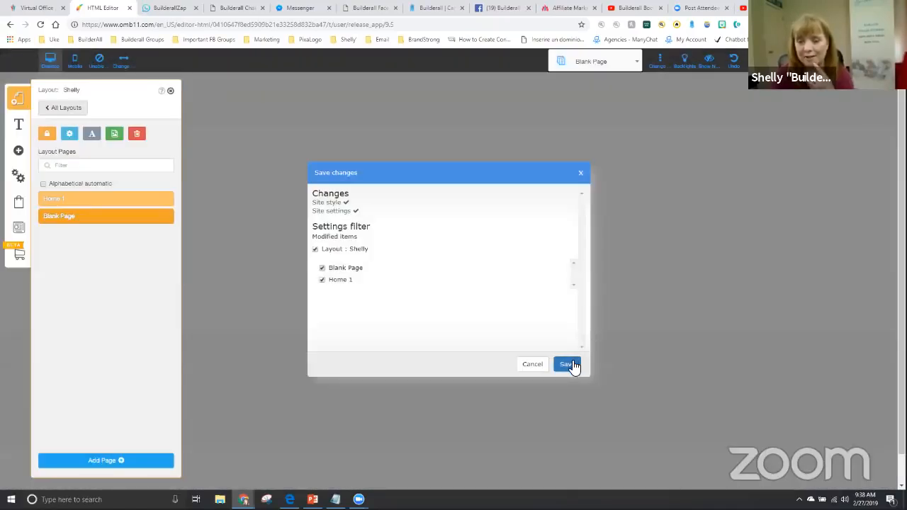
pyautogui.click(569, 365)
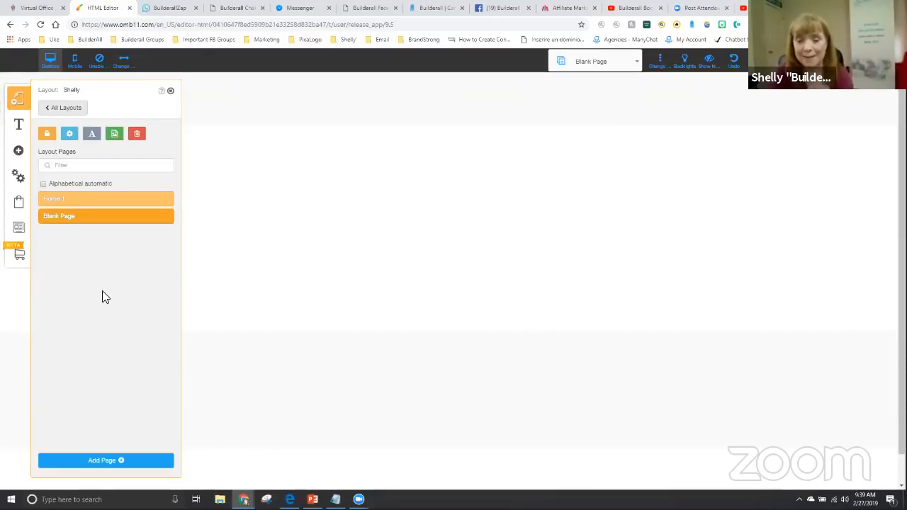
pyautogui.click(170, 93)
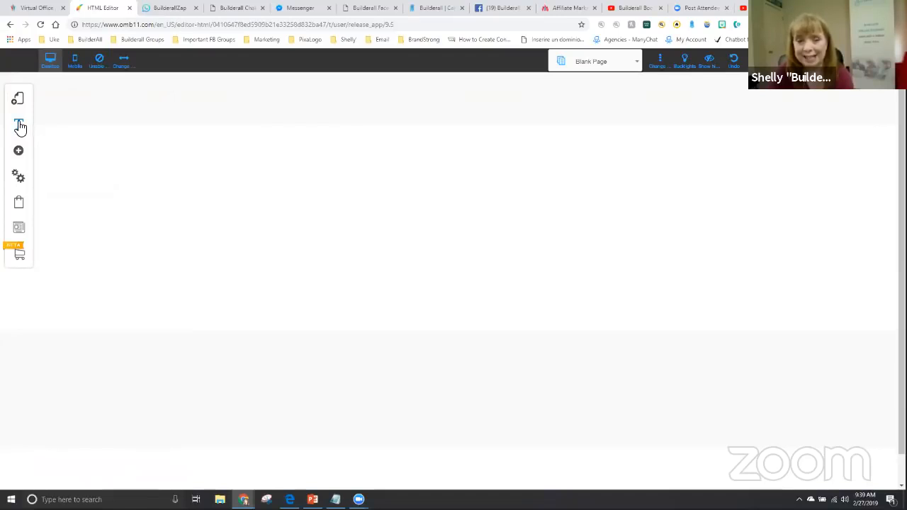
# Step: Review the default group's font styles and set the H1 title's desktop colour to bright red
pyautogui.click(19, 125)
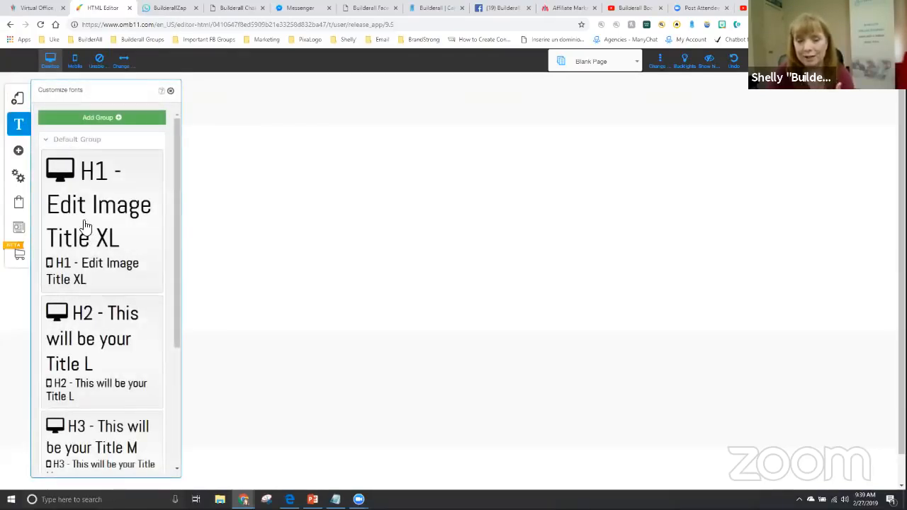
pyautogui.scroll(-3, 111, 331)
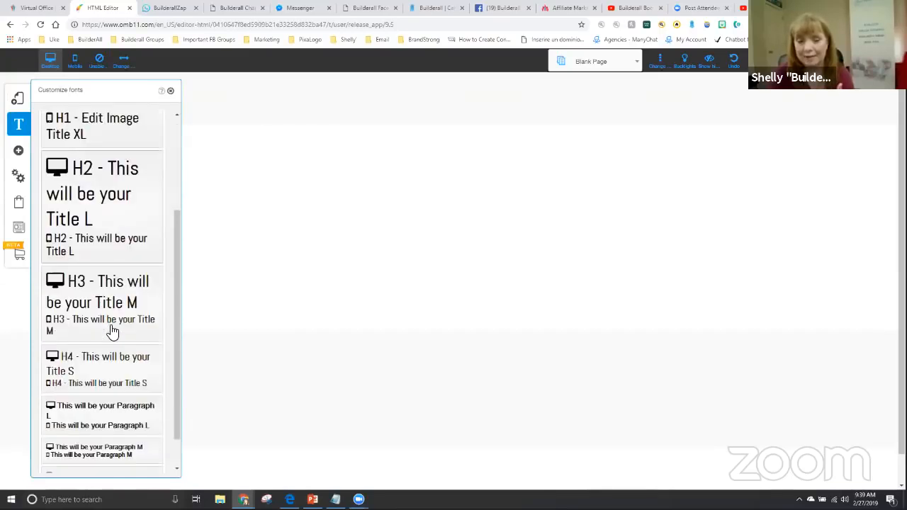
pyautogui.scroll(3, 111, 319)
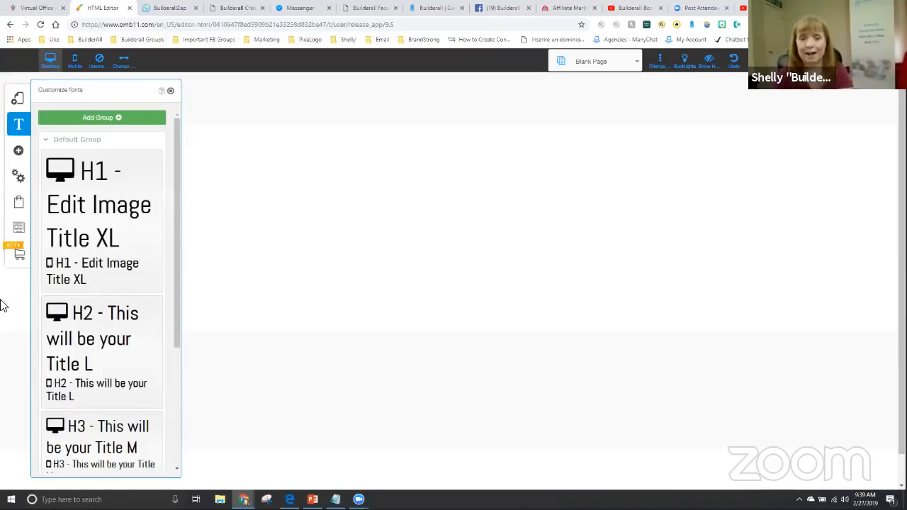
pyautogui.click(94, 214)
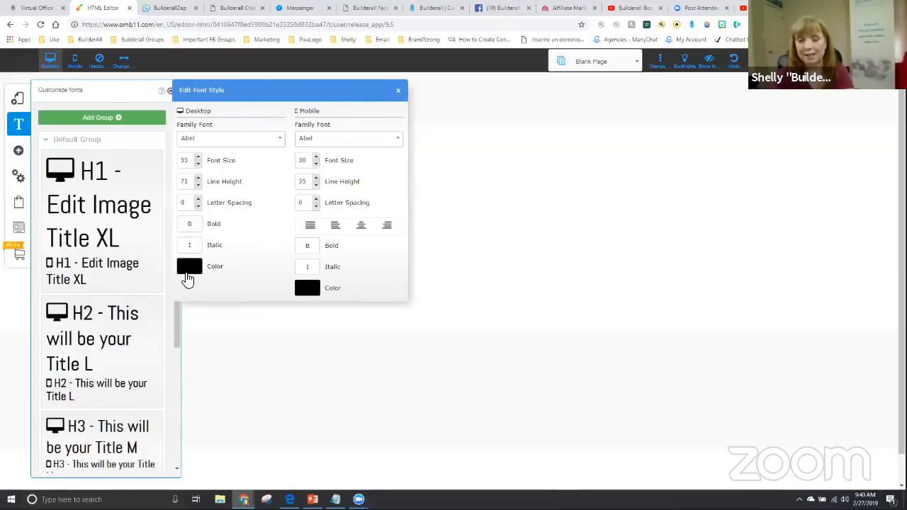
pyautogui.click(189, 273)
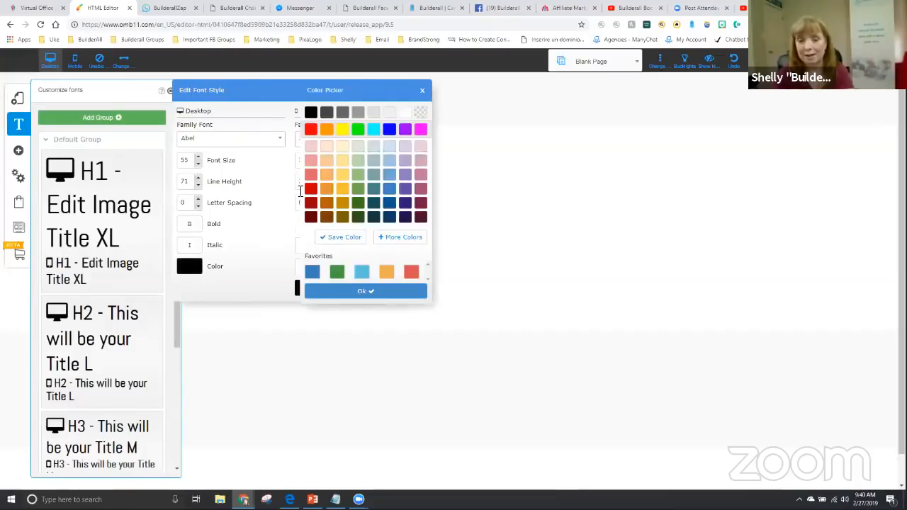
pyautogui.click(311, 130)
pyautogui.click(346, 290)
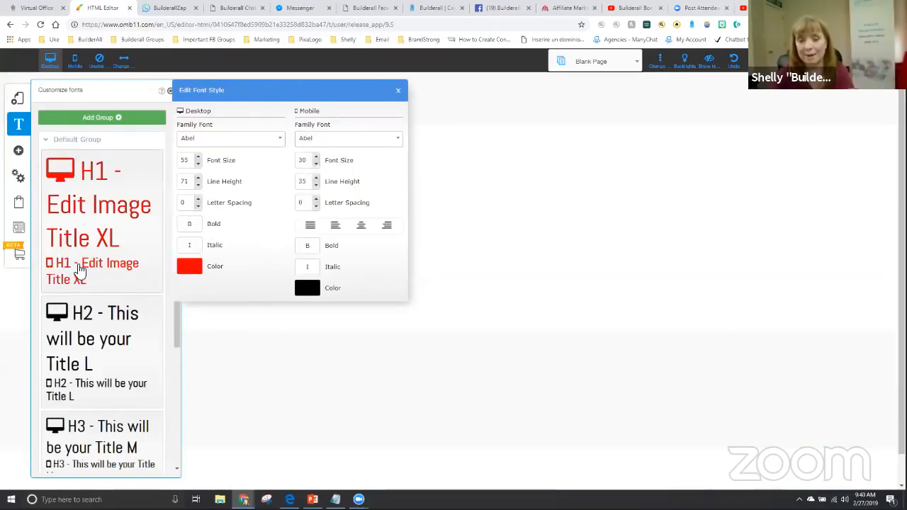
# Step: Set the H1 title's mobile colour to black and close the font settings
pyautogui.click(309, 287)
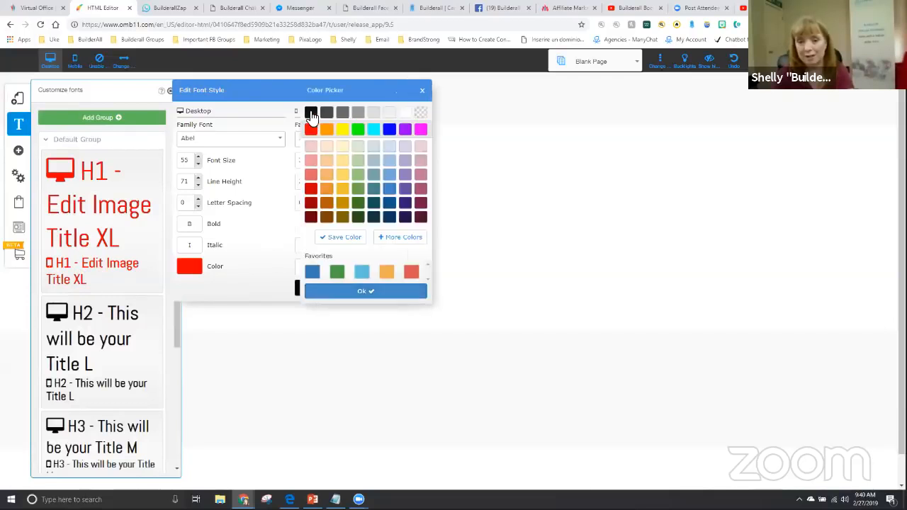
pyautogui.click(348, 289)
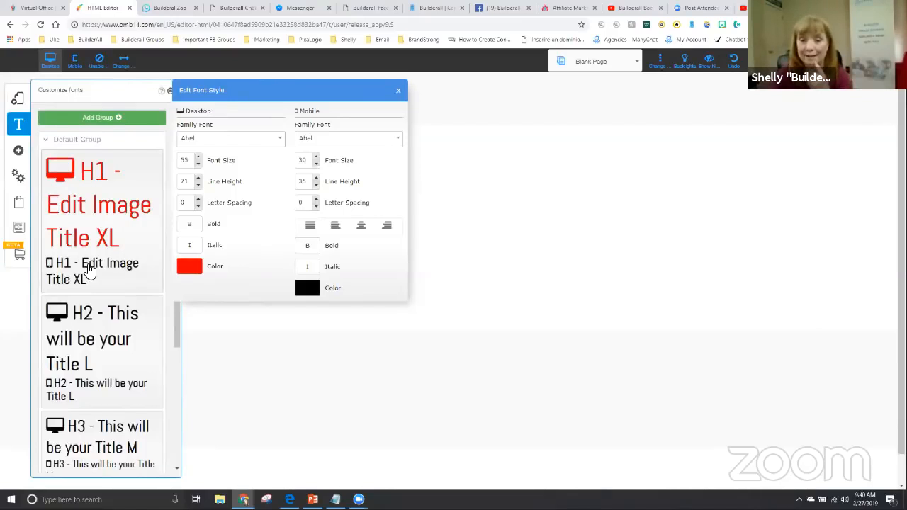
pyautogui.click(398, 91)
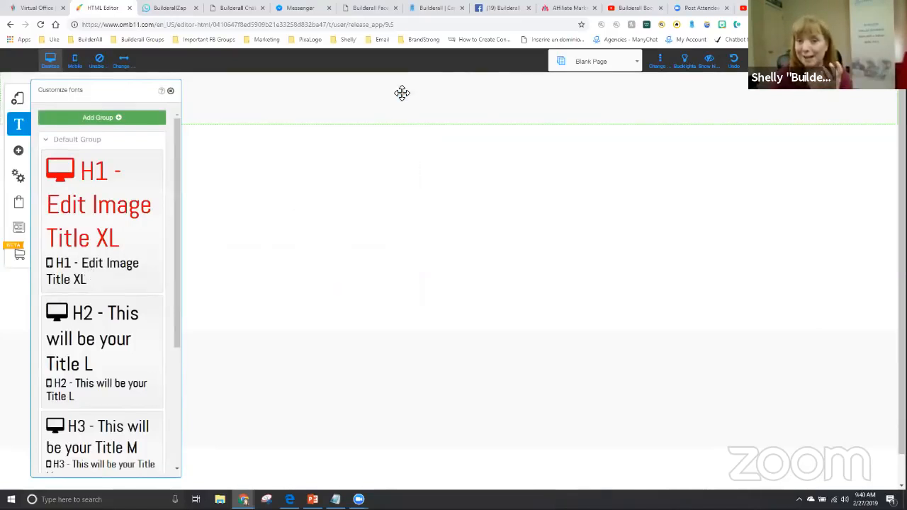
pyautogui.click(170, 92)
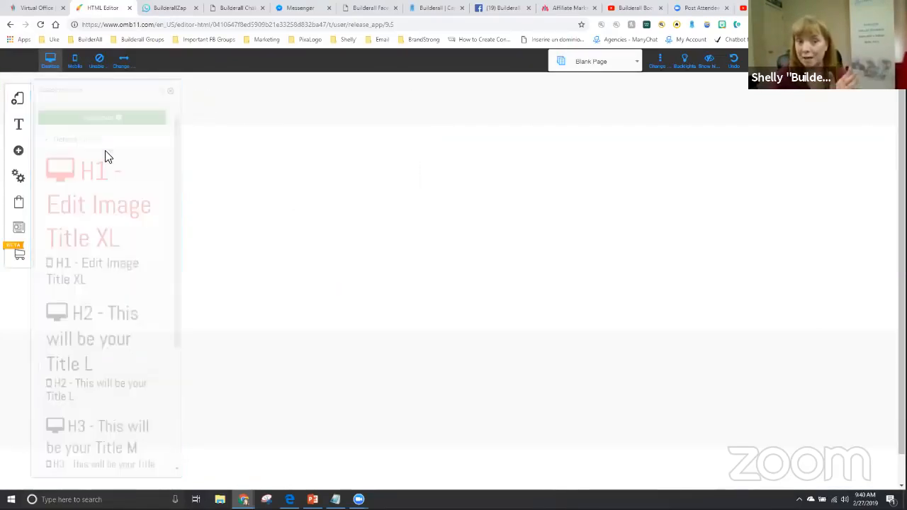
# Step: Try out an H1 title text element on the Blank Page and delete it
pyautogui.click(18, 153)
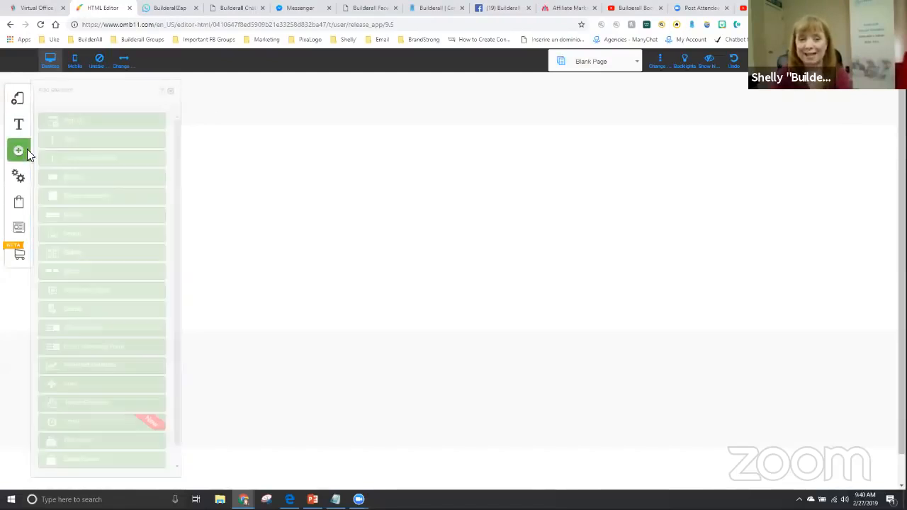
pyautogui.click(84, 158)
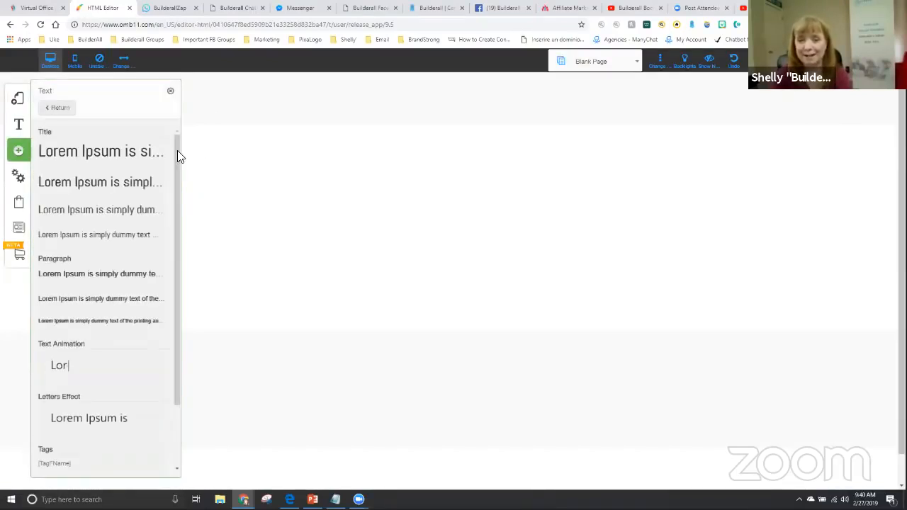
pyautogui.click(91, 155)
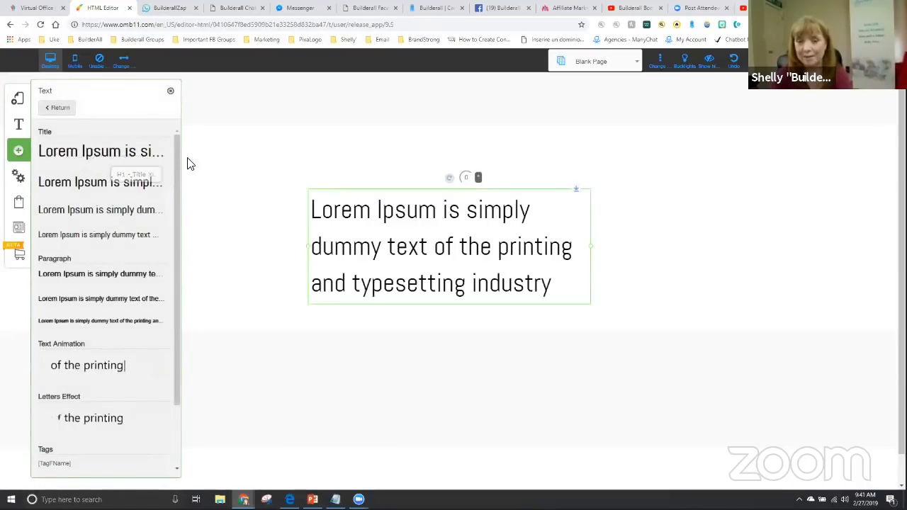
pyautogui.click(171, 92)
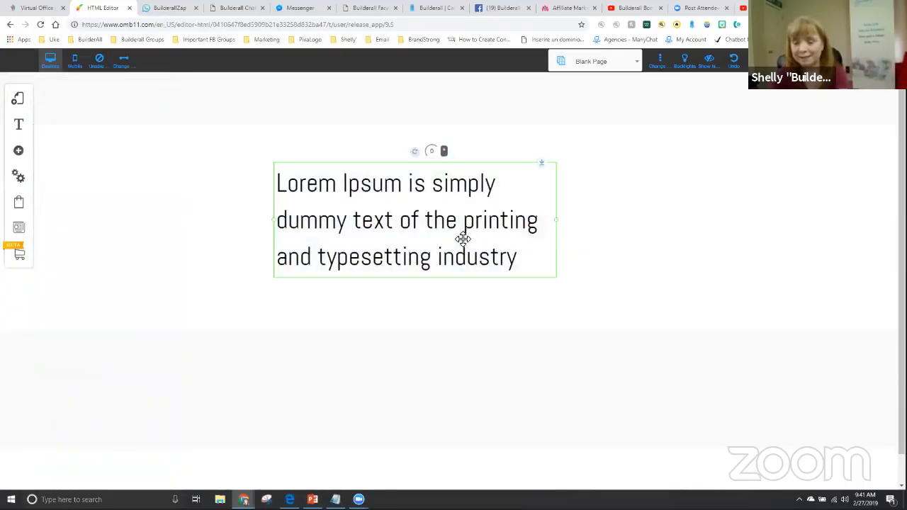
pyautogui.press('Delete')
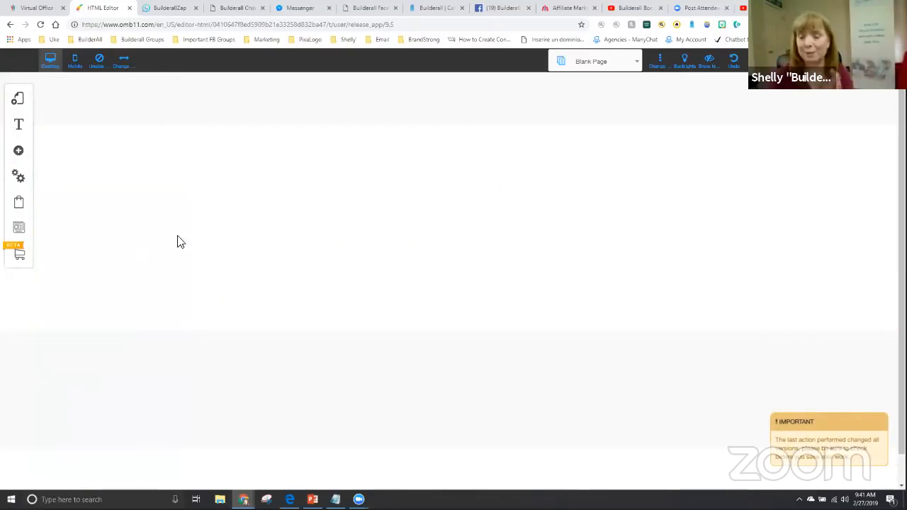
# Step: Check the customized H1 font style and save the site changes, including the Blank Page
pyautogui.click(19, 126)
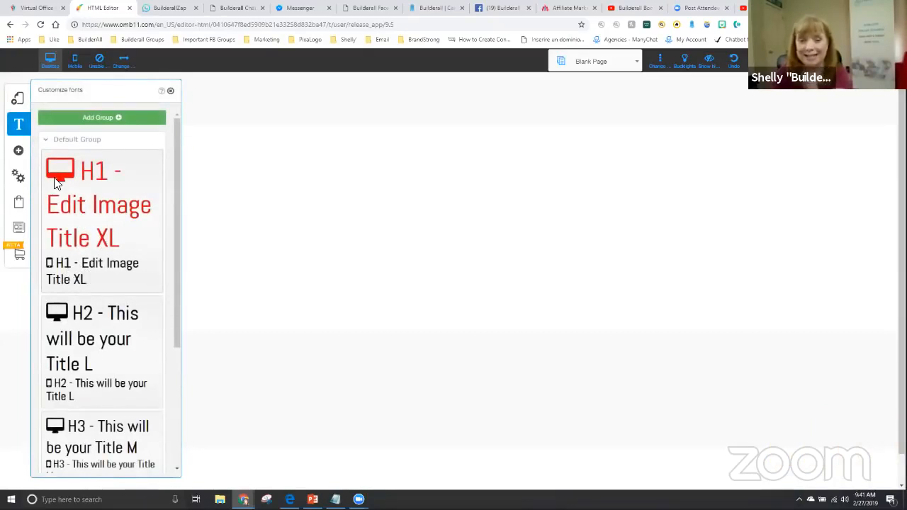
pyautogui.click(170, 91)
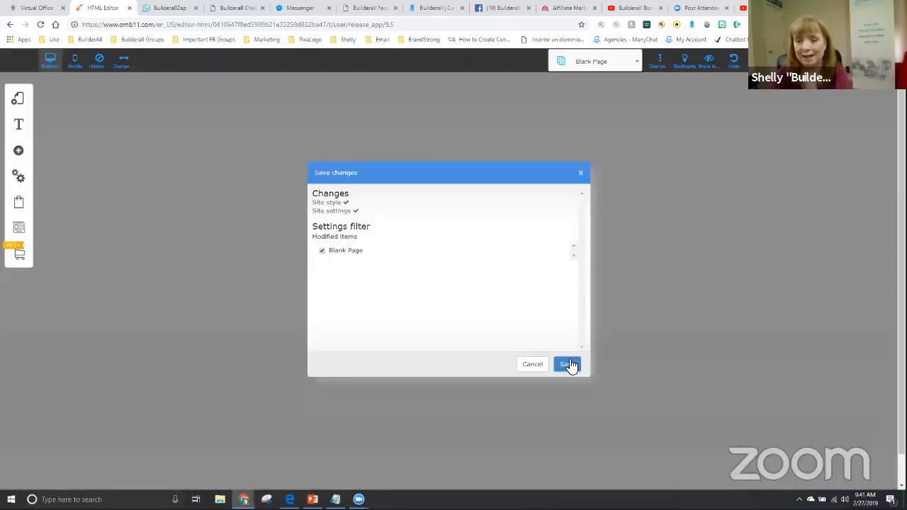
pyautogui.click(571, 365)
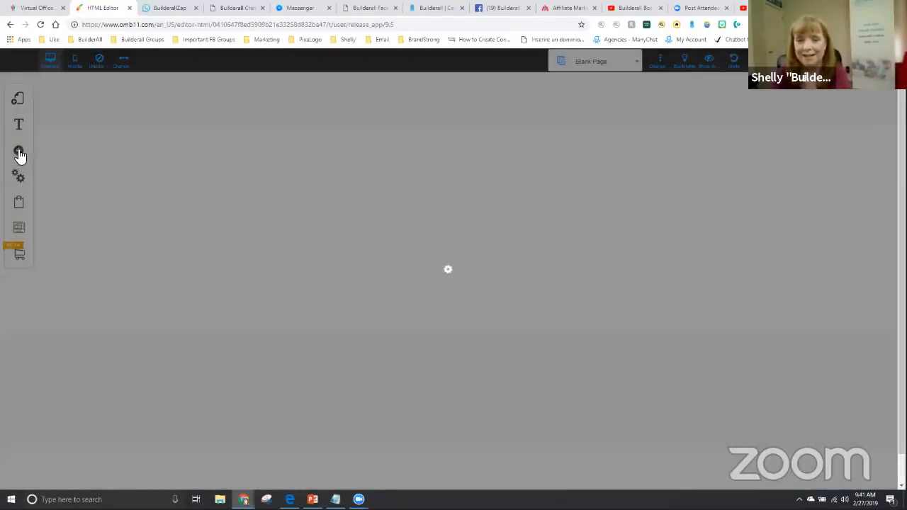
# Step: Add a large title text element to the Blank Page and position it in the upper middle of the content area
pyautogui.click(19, 150)
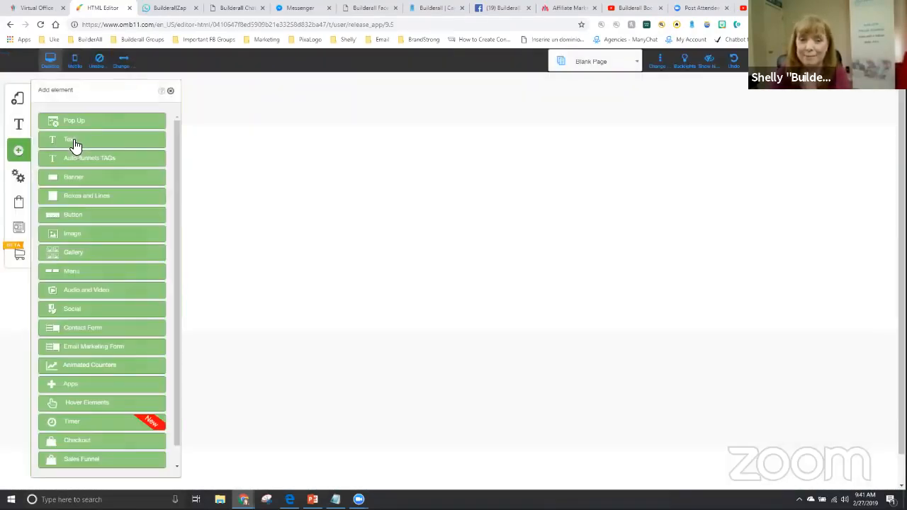
pyautogui.click(74, 146)
pyautogui.click(80, 150)
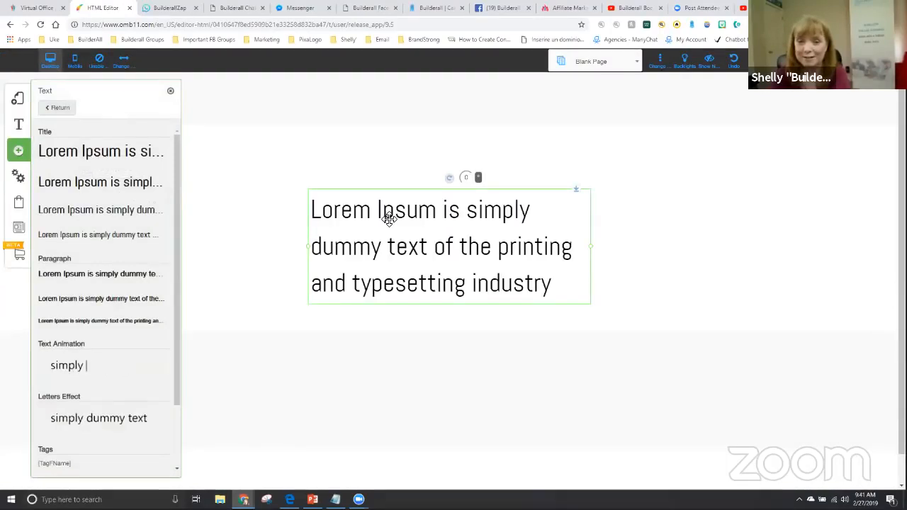
pyautogui.moveTo(390, 217); pyautogui.dragTo(372, 214)
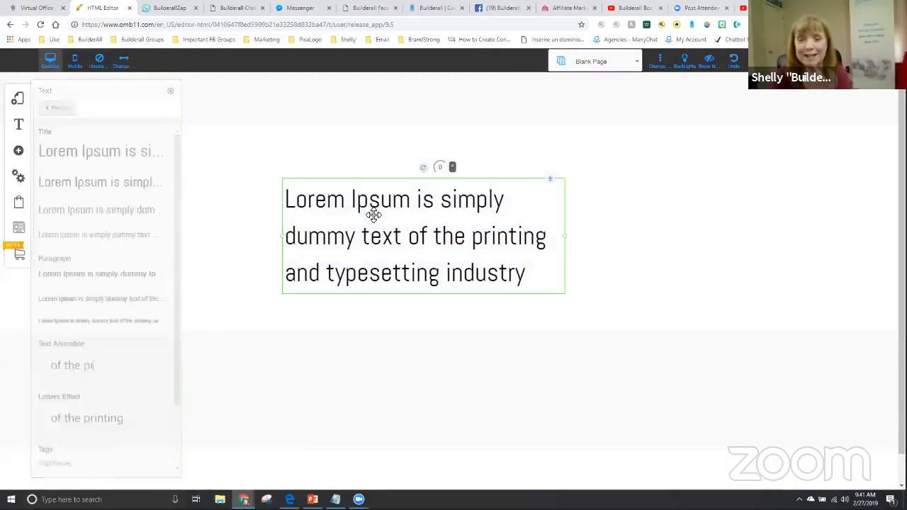
pyautogui.moveTo(419, 245); pyautogui.dragTo(415, 243)
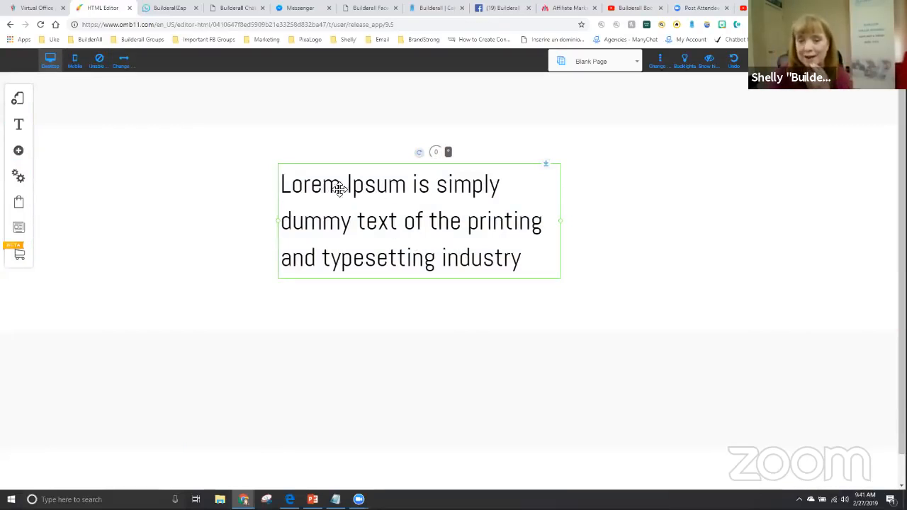
# Step: Check the title text in mobile view, return to desktop view and nudge the text slightly higher
pyautogui.click(76, 67)
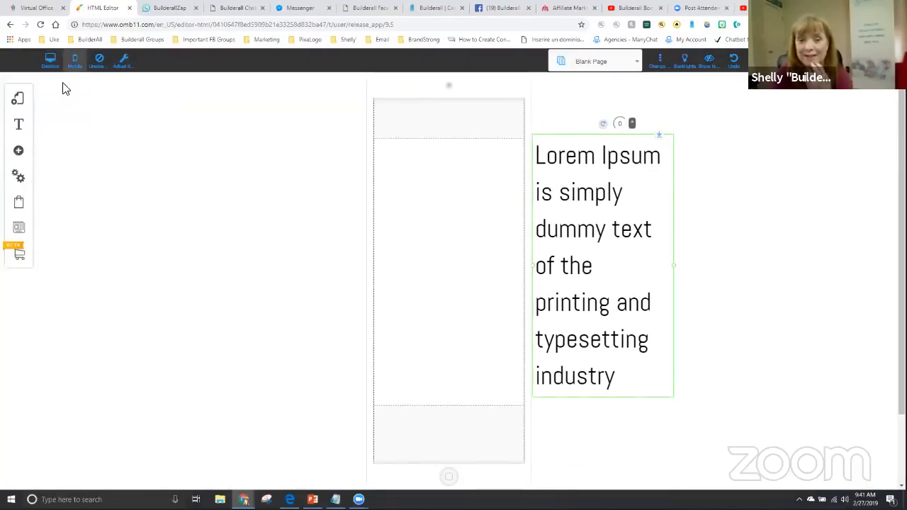
pyautogui.click(51, 62)
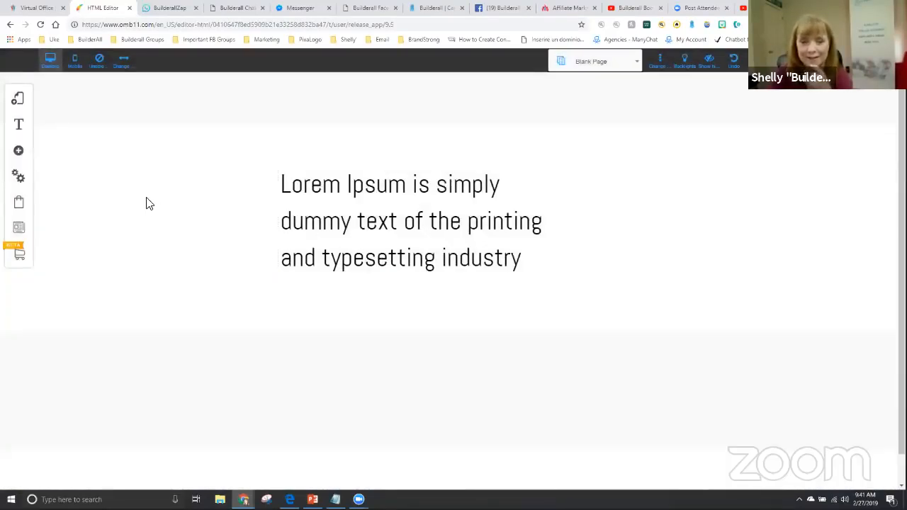
pyautogui.click(356, 199)
pyautogui.moveTo(356, 199); pyautogui.dragTo(360, 196)
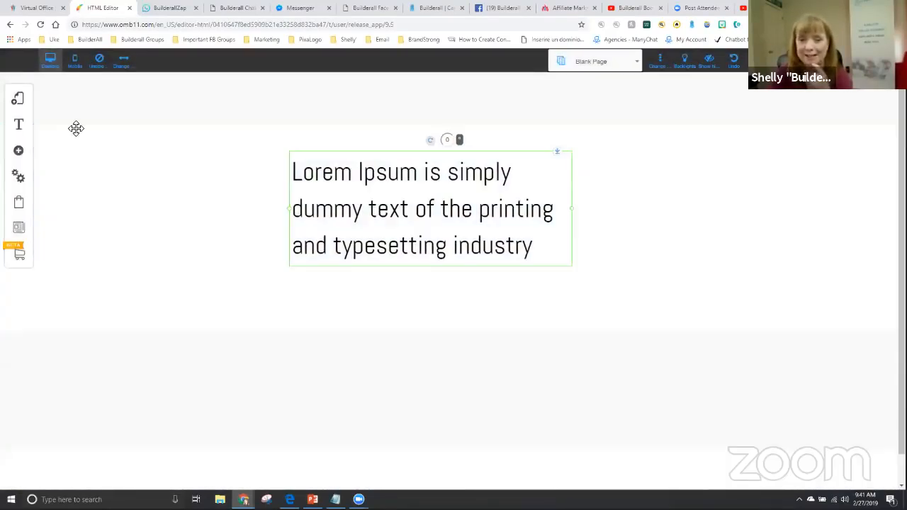
# Step: Review the customized font styles and the available text elements, including paragraphs, text animation, letters effect, tags and copy text
pyautogui.click(29, 135)
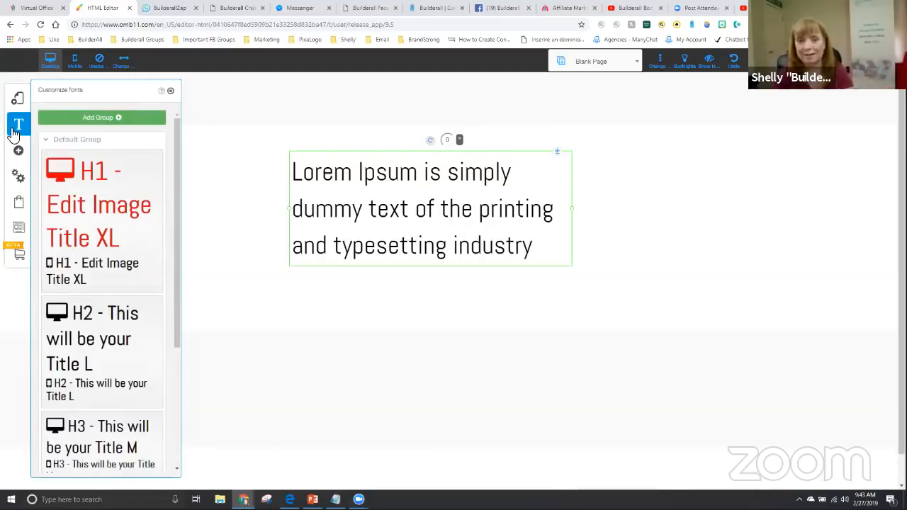
pyautogui.click(171, 91)
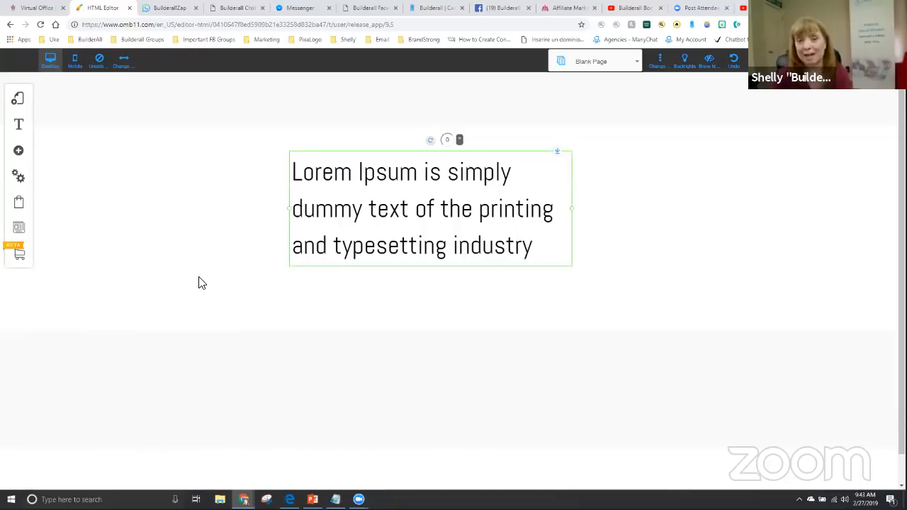
pyautogui.click(19, 153)
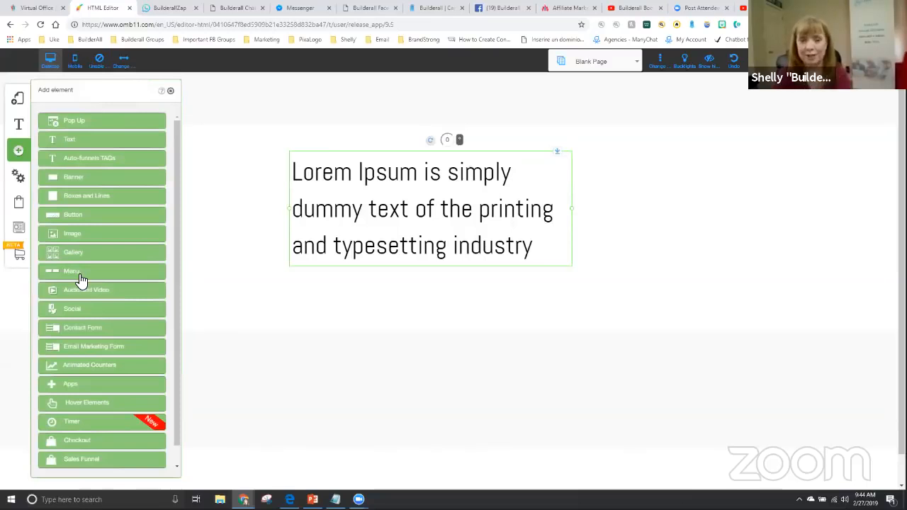
pyautogui.click(72, 140)
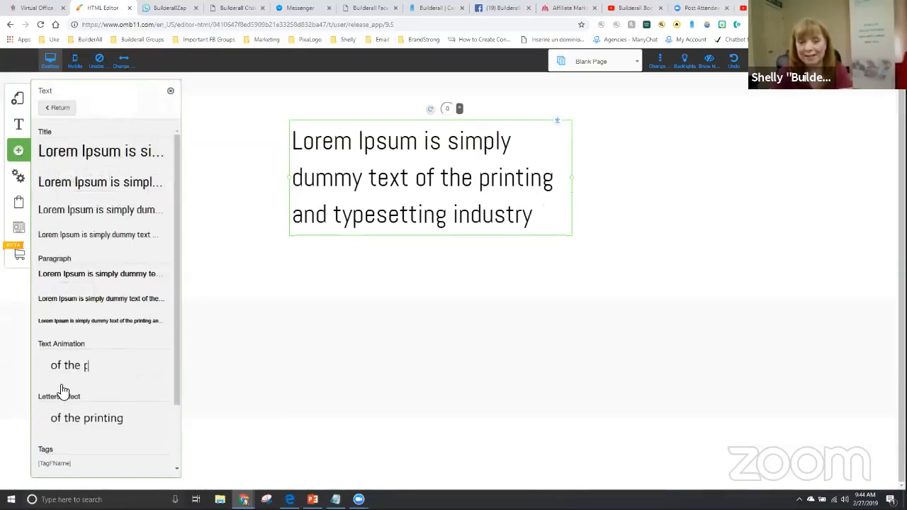
pyautogui.scroll(-2, 89, 365)
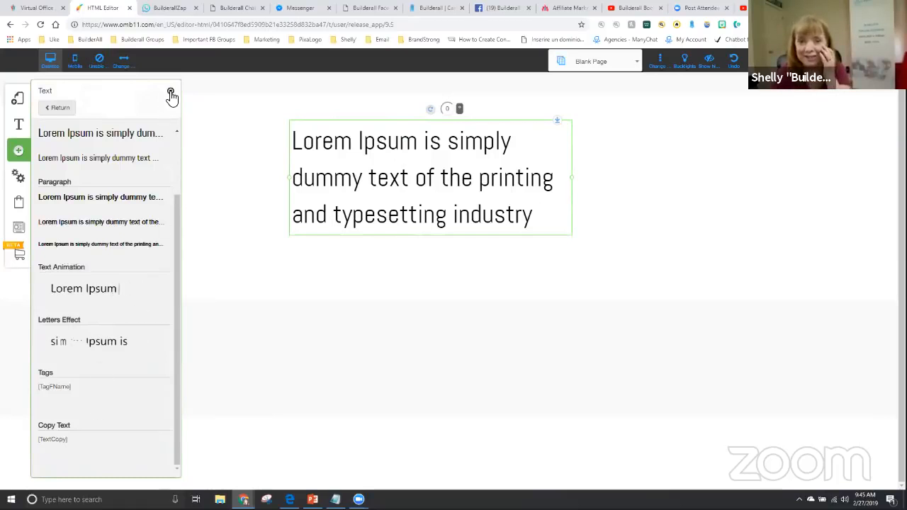
pyautogui.click(58, 108)
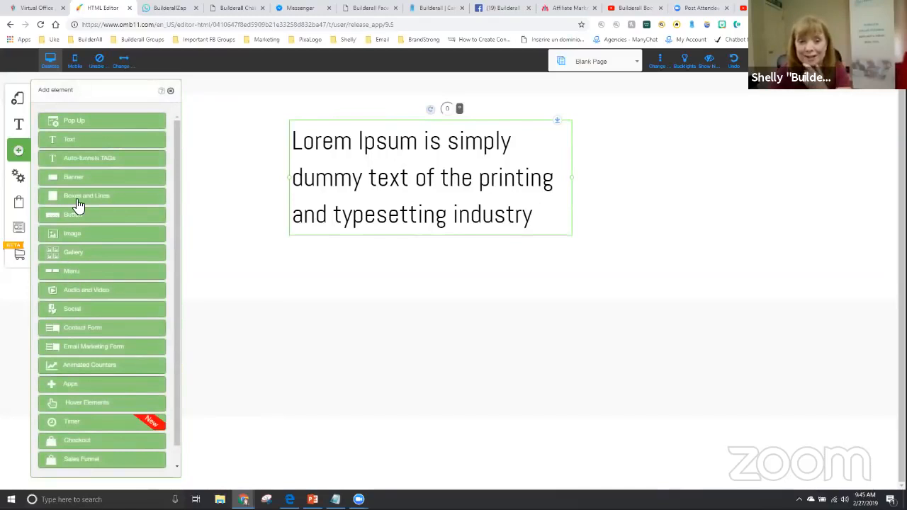
# Step: Look at the banner categories and delete the title text element from the Blank Page
pyautogui.click(71, 177)
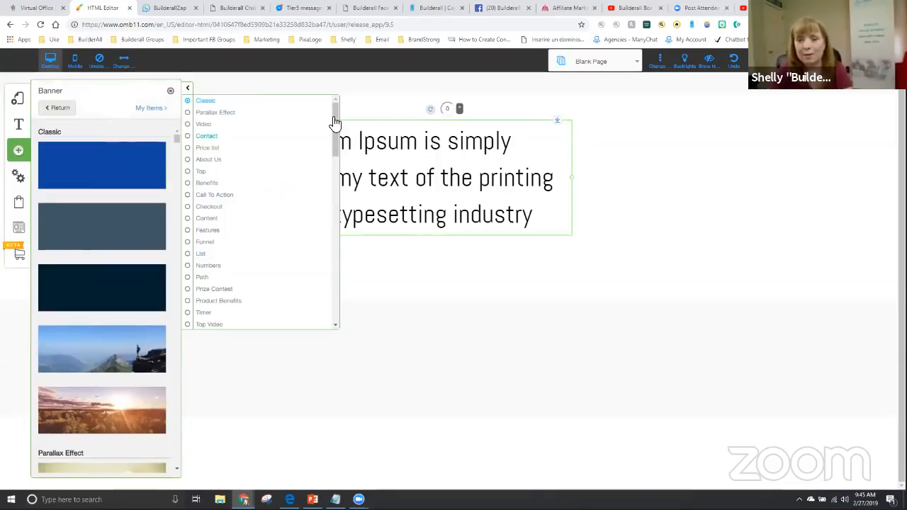
pyautogui.click(419, 167)
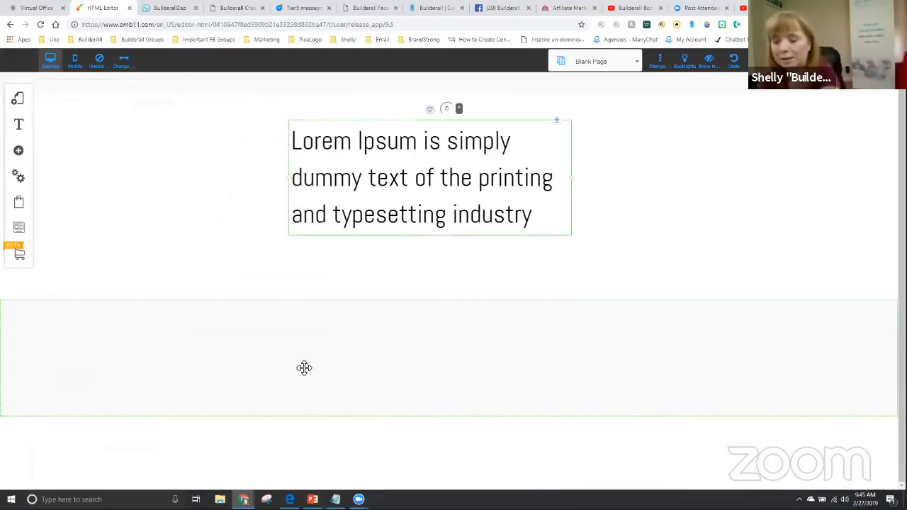
pyautogui.press('Delete')
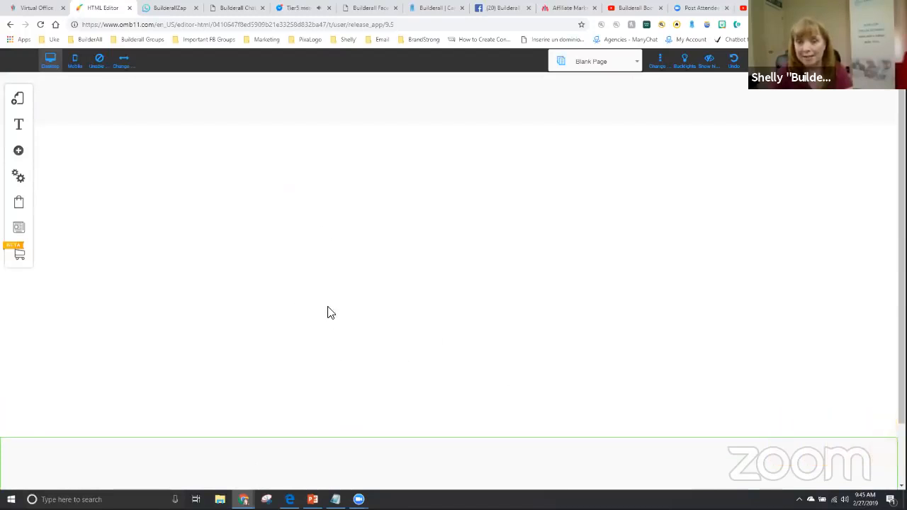
# Step: Add the plain blue Classic banner to the empty content area of the Blank Page
pyautogui.click(19, 152)
pyautogui.click(75, 181)
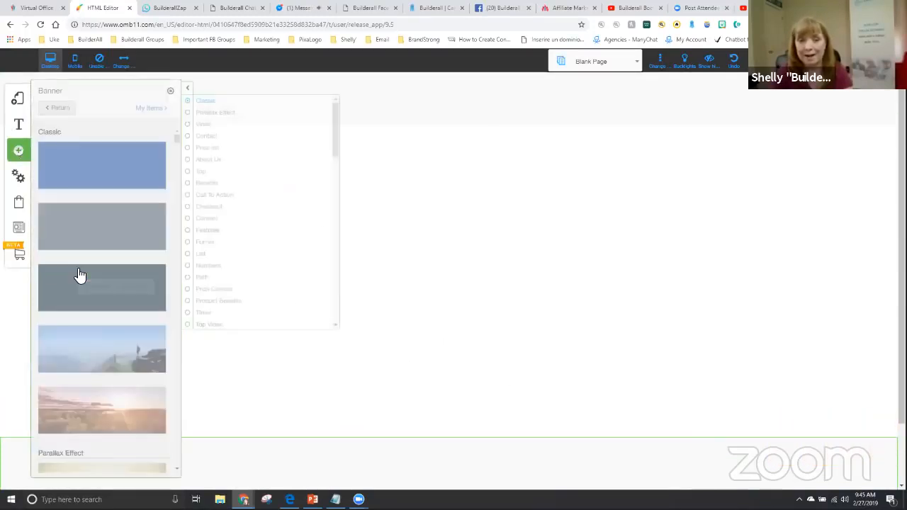
pyautogui.moveTo(348, 286); pyautogui.dragTo(348, 287)
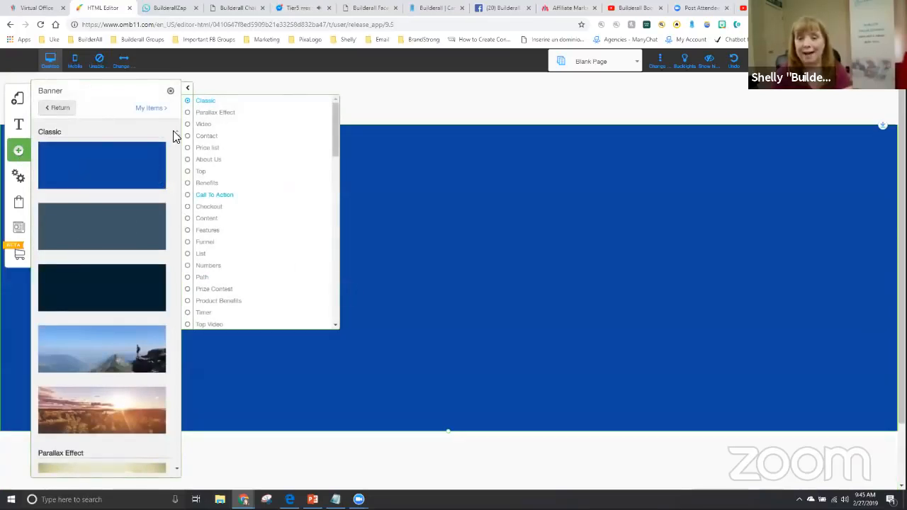
pyautogui.click(171, 92)
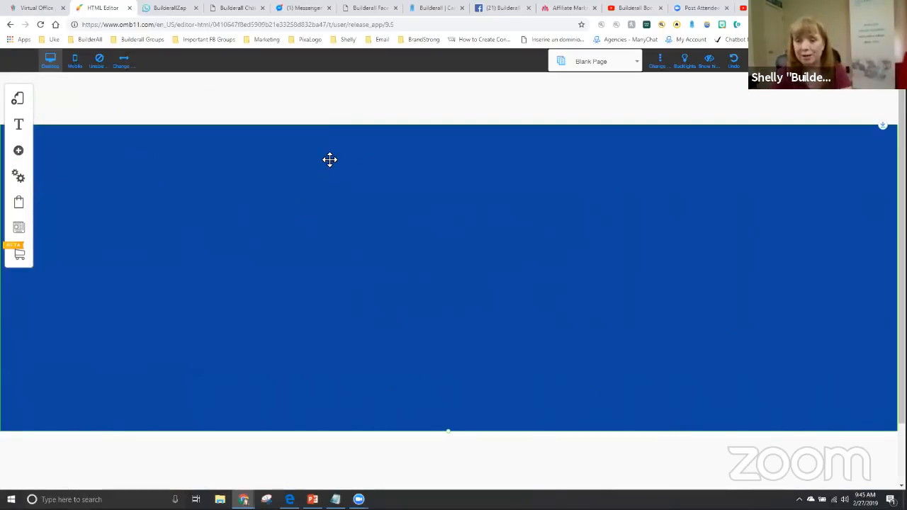
# Step: Add the Standard (Nature) Classic banner with the hiker on the mountain to the page
pyautogui.scroll(-1, 389, 325)
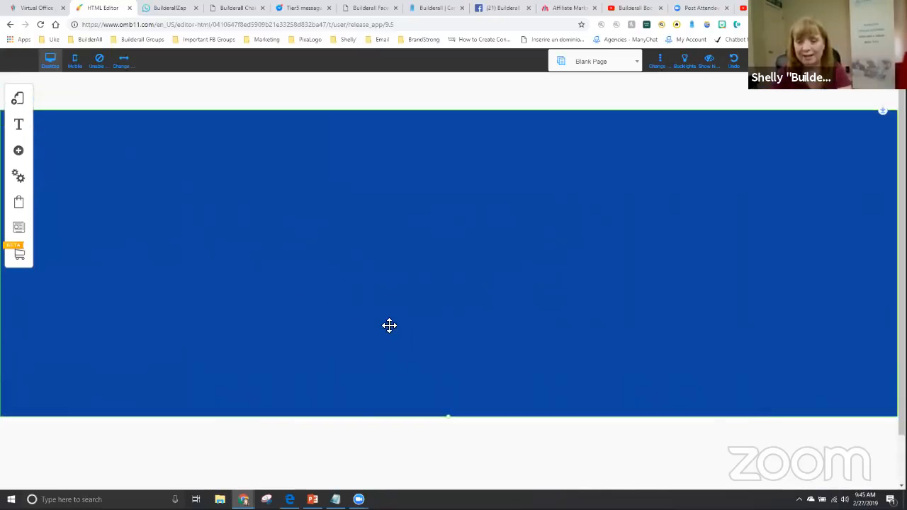
pyautogui.scroll(-1, 389, 326)
pyautogui.click(18, 153)
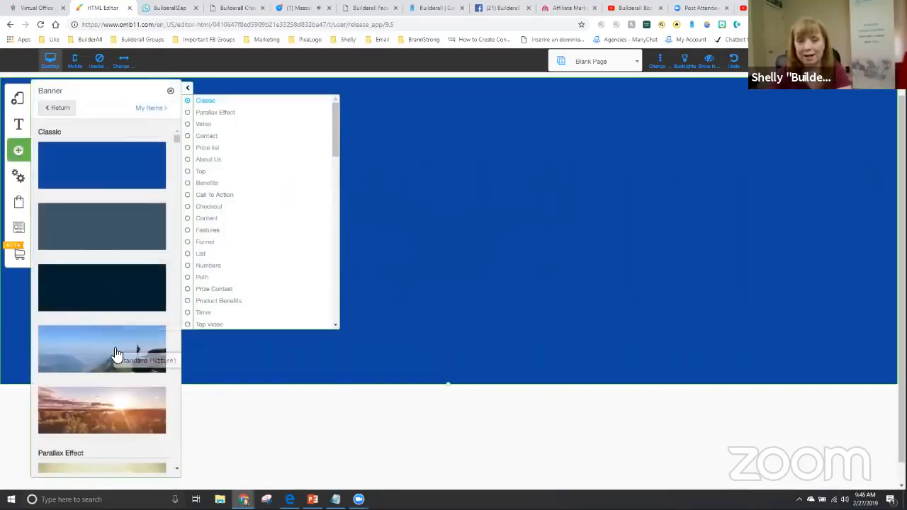
pyautogui.moveTo(399, 278); pyautogui.dragTo(399, 277)
pyautogui.click(170, 91)
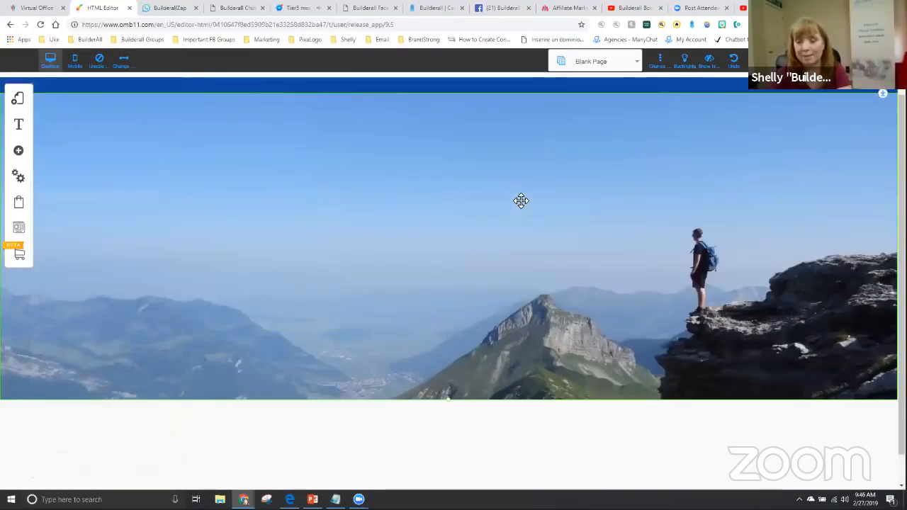
# Step: Move the mountain banner down so it sits directly beneath the blue banner
pyautogui.moveTo(521, 178); pyautogui.dragTo(532, 338)
pyautogui.scroll(-1, 567, 265)
pyautogui.moveTo(573, 256); pyautogui.dragTo(826, 416)
pyautogui.moveTo(883, 403); pyautogui.dragTo(884, 347)
pyautogui.scroll(-4, 600, 360)
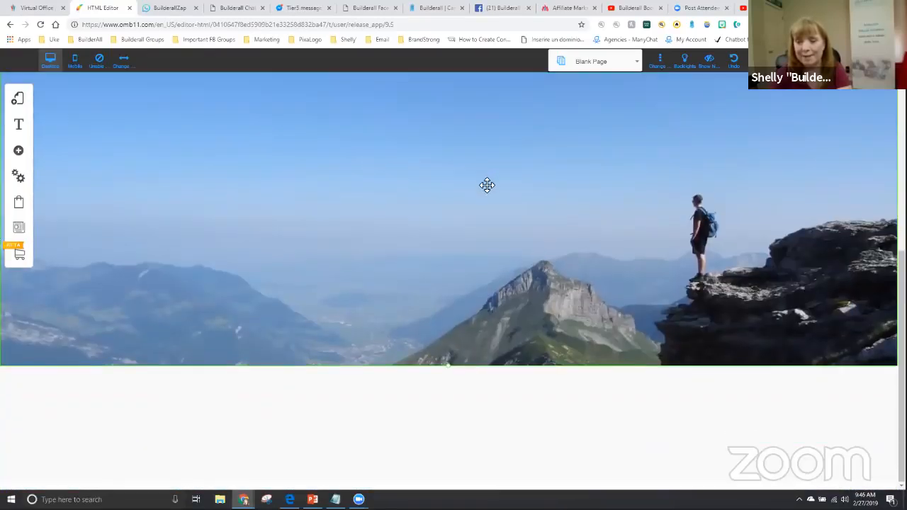
pyautogui.scroll(3, 266, 158)
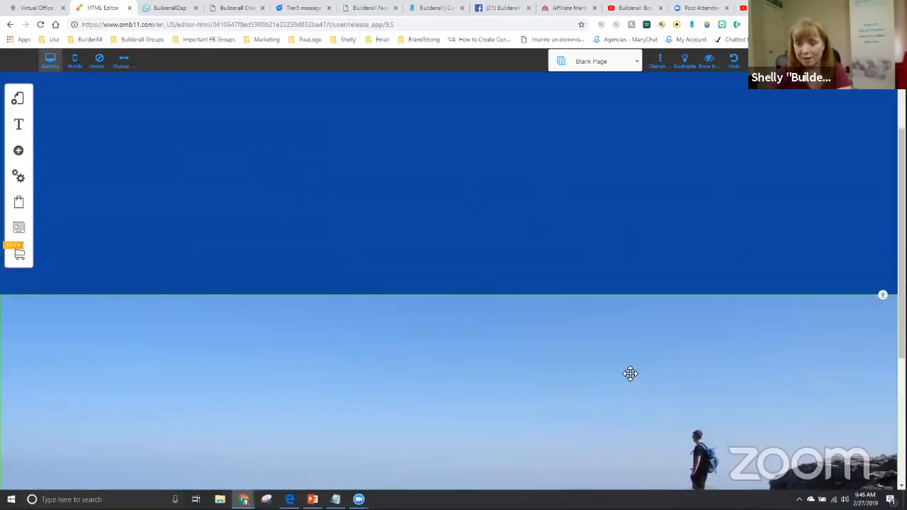
pyautogui.scroll(-3, 602, 409)
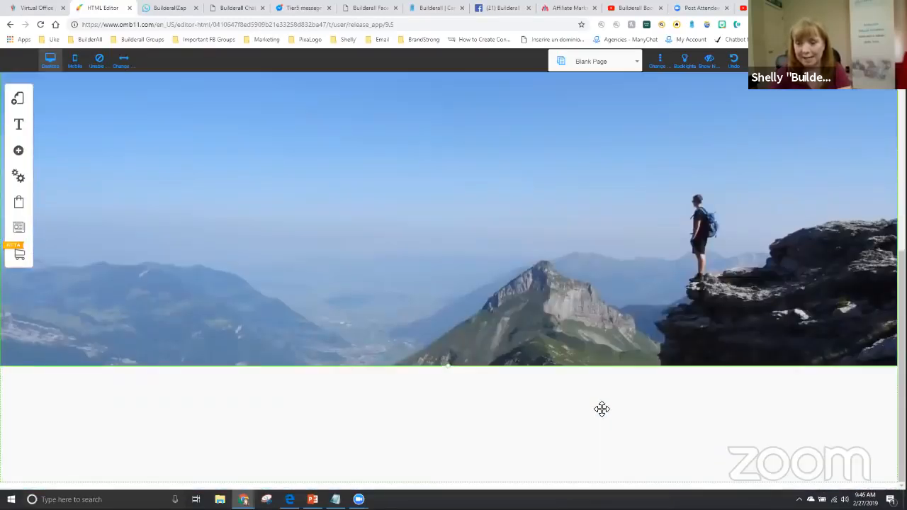
# Step: Add the Contact banner with the Contact, Visit and Tell columns to the page
pyautogui.click(19, 151)
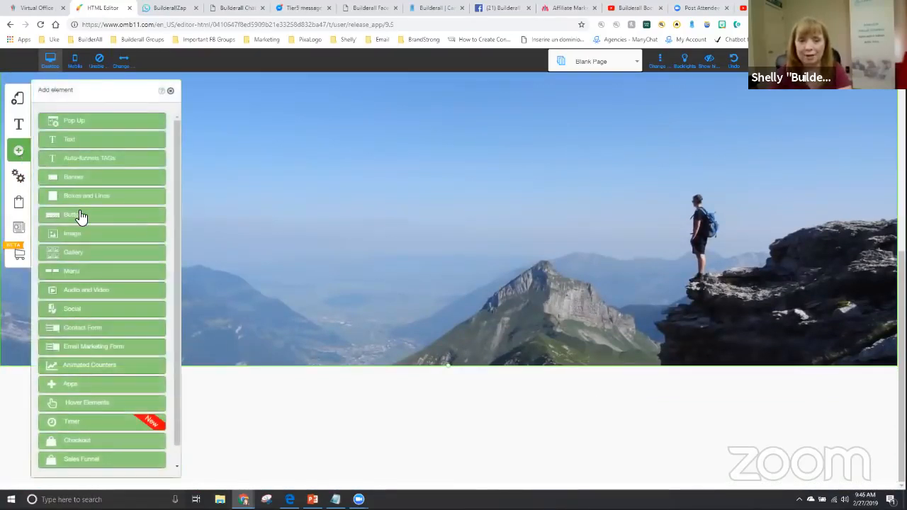
pyautogui.click(76, 183)
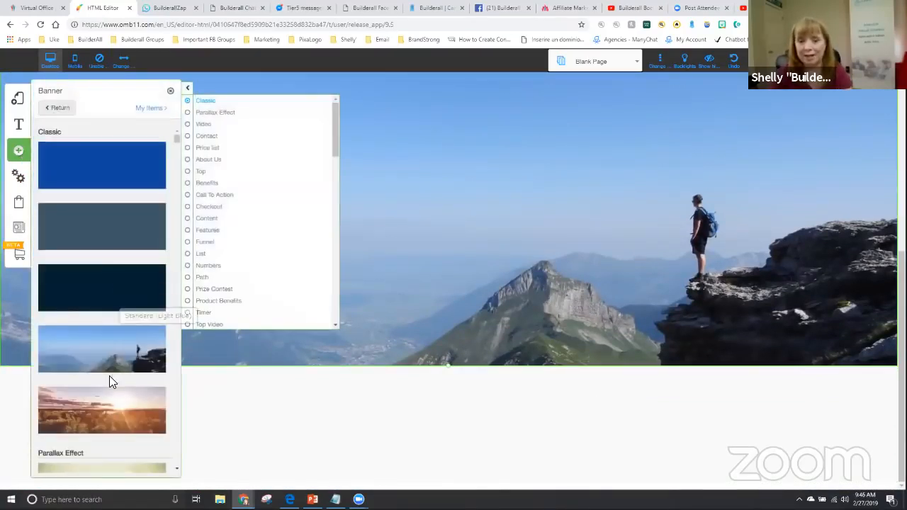
pyautogui.scroll(-10, 107, 374)
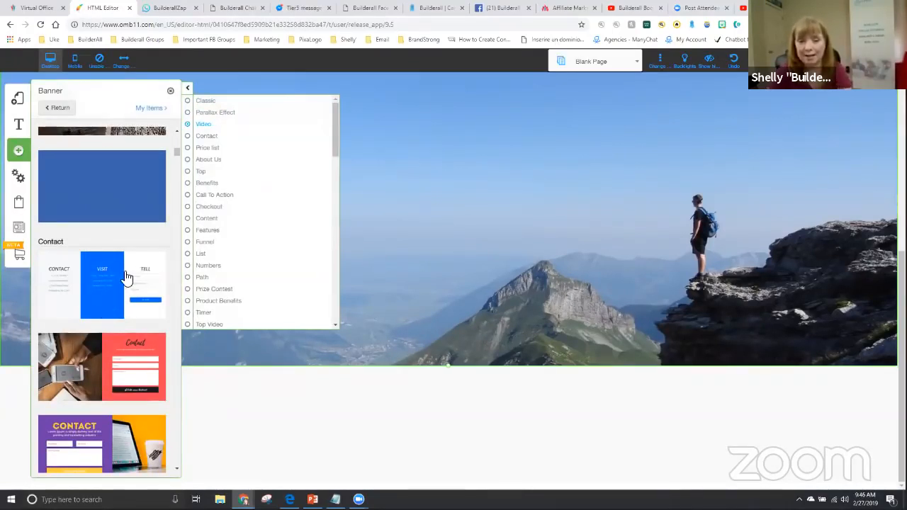
pyautogui.click(92, 284)
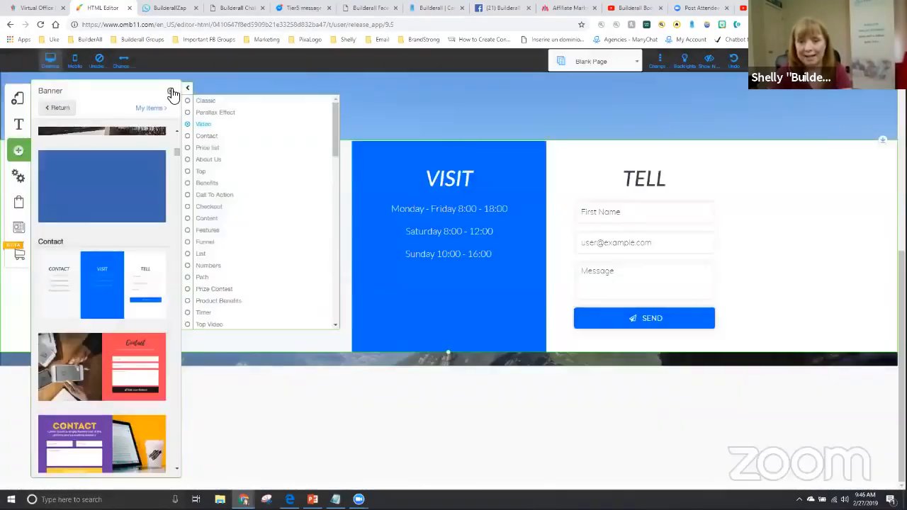
pyautogui.click(172, 94)
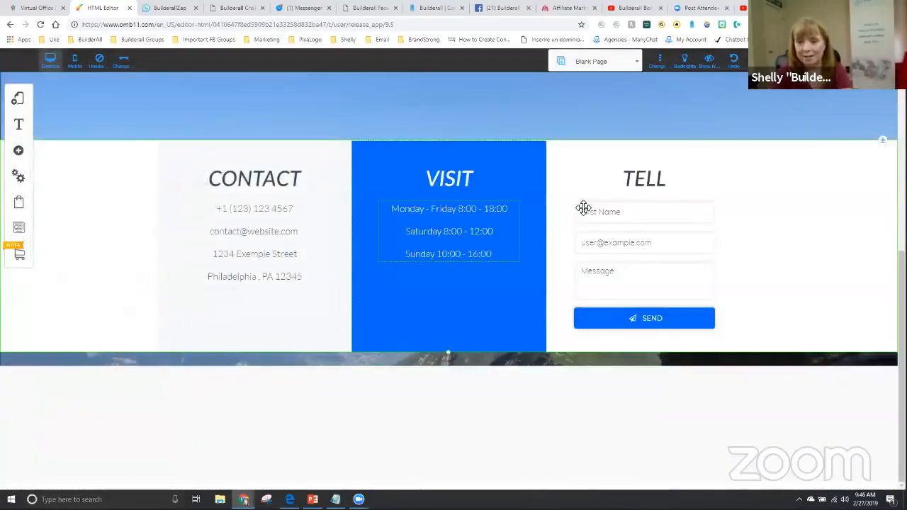
# Step: Move the Contact banner below the mountain banner and close the gap between them
pyautogui.moveTo(803, 181); pyautogui.dragTo(835, 425)
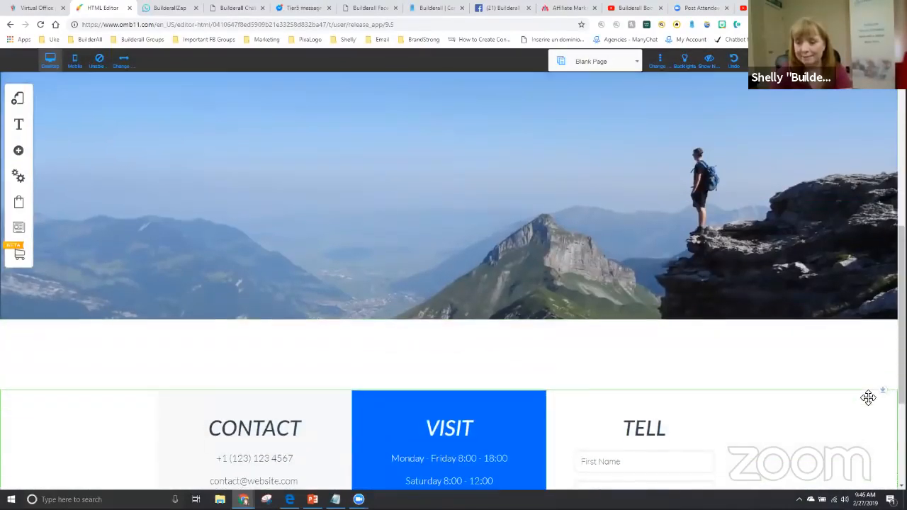
pyautogui.moveTo(877, 392); pyautogui.dragTo(876, 322)
pyautogui.scroll(-3, 767, 379)
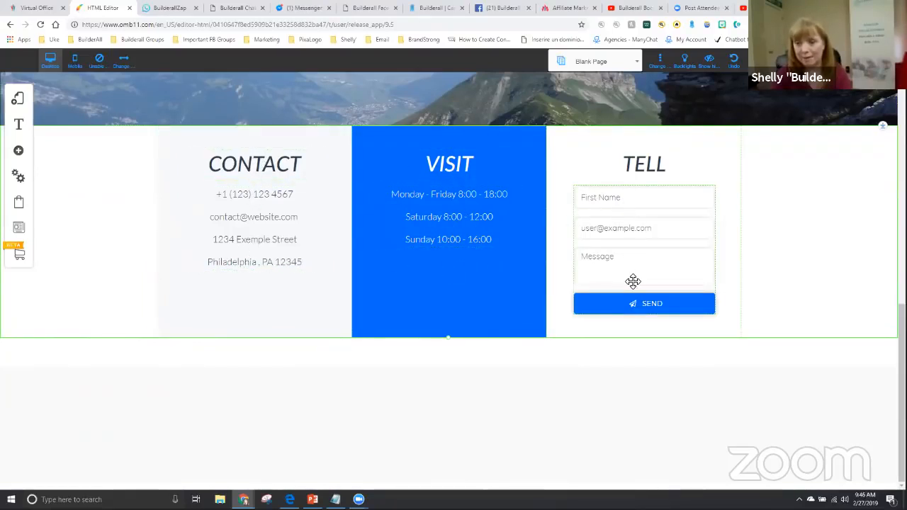
pyautogui.scroll(2, 631, 297)
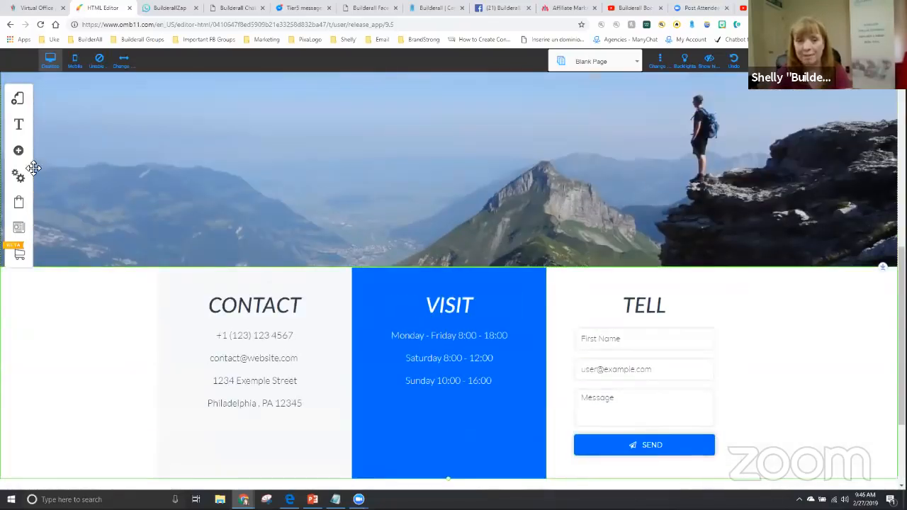
# Step: Add the Price list banner with the Basic, Standard and Premium columns directly below the Contact banner
pyautogui.click(19, 150)
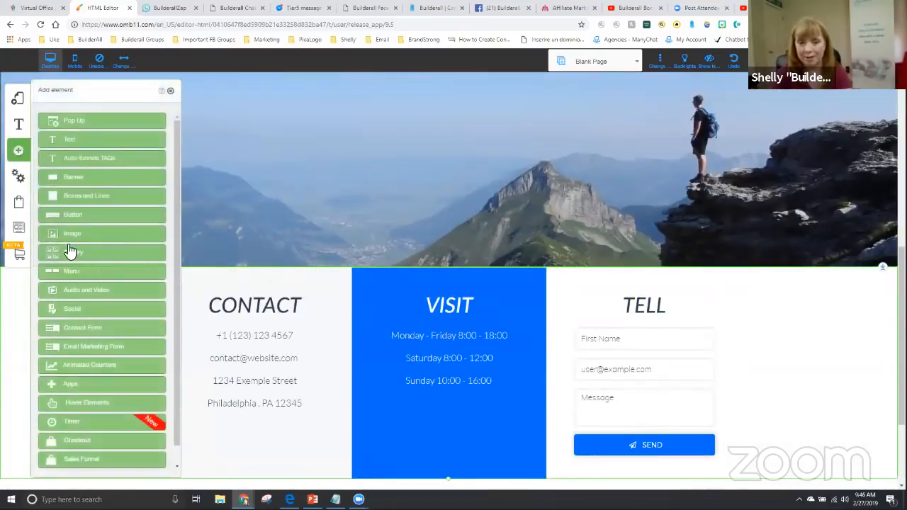
pyautogui.click(77, 183)
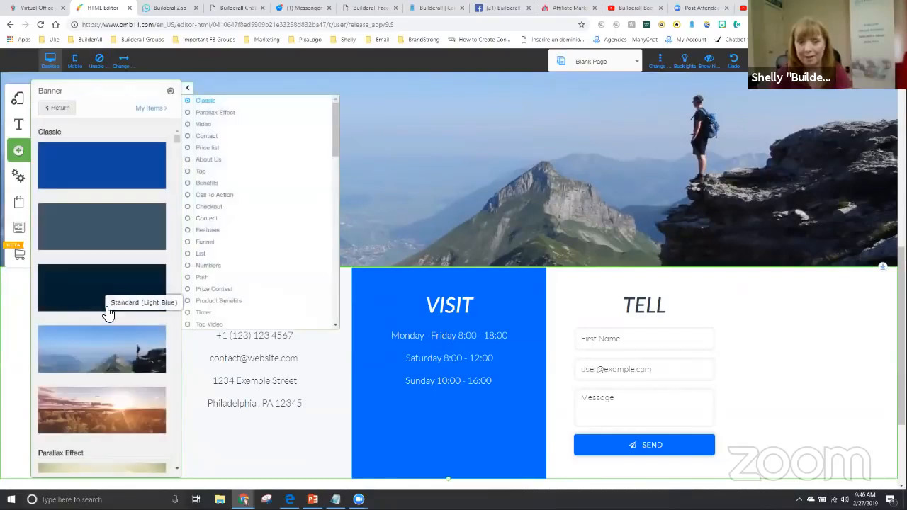
pyautogui.scroll(-5, 106, 331)
pyautogui.scroll(-8, 106, 333)
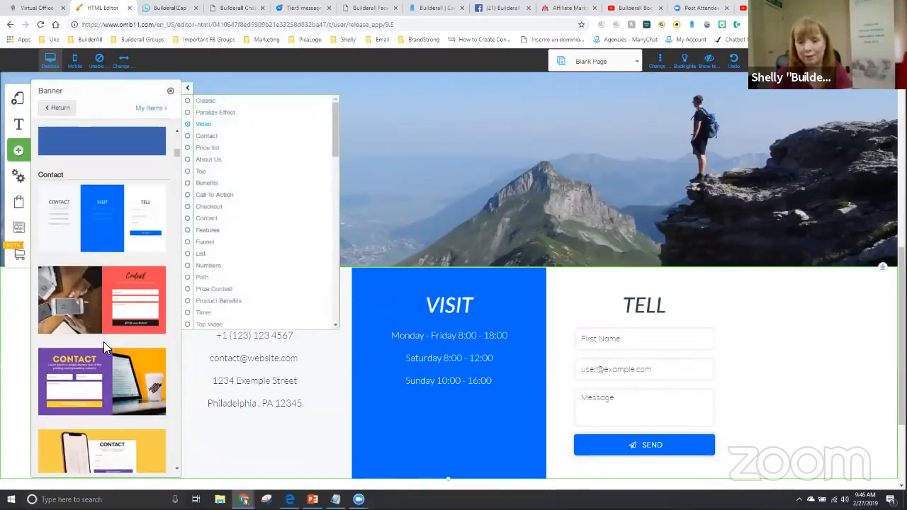
pyautogui.scroll(-3, 106, 349)
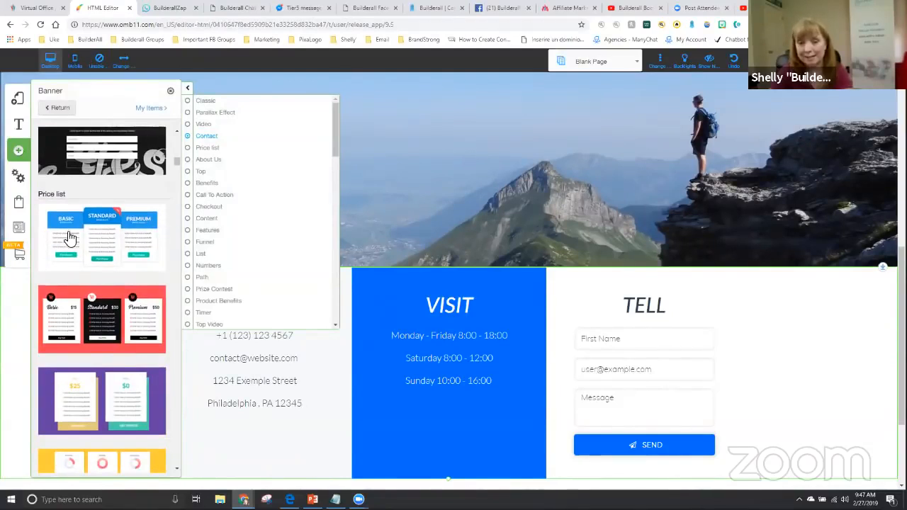
pyautogui.moveTo(103, 237); pyautogui.dragTo(251, 158)
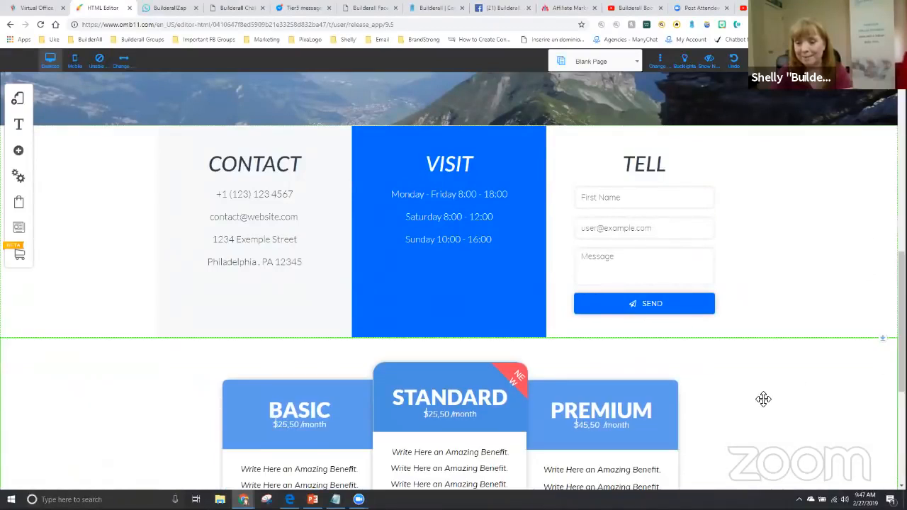
pyautogui.scroll(-5, 681, 268)
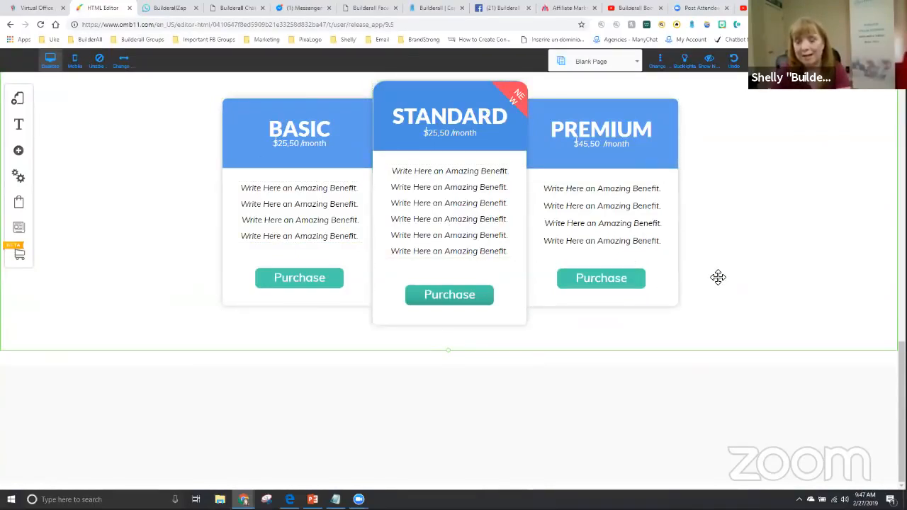
# Step: Look through the available element types and the Settings and SEO options for the site
pyautogui.scroll(10, 713, 277)
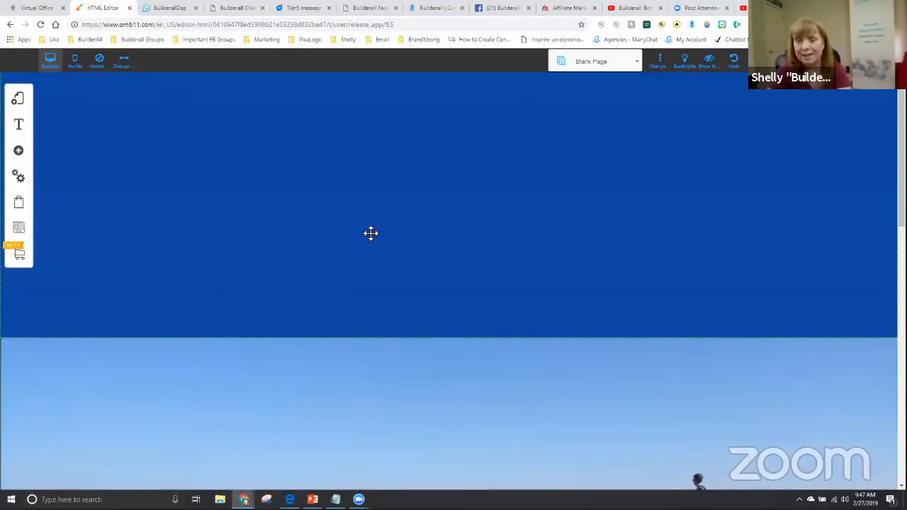
pyautogui.scroll(2, 406, 254)
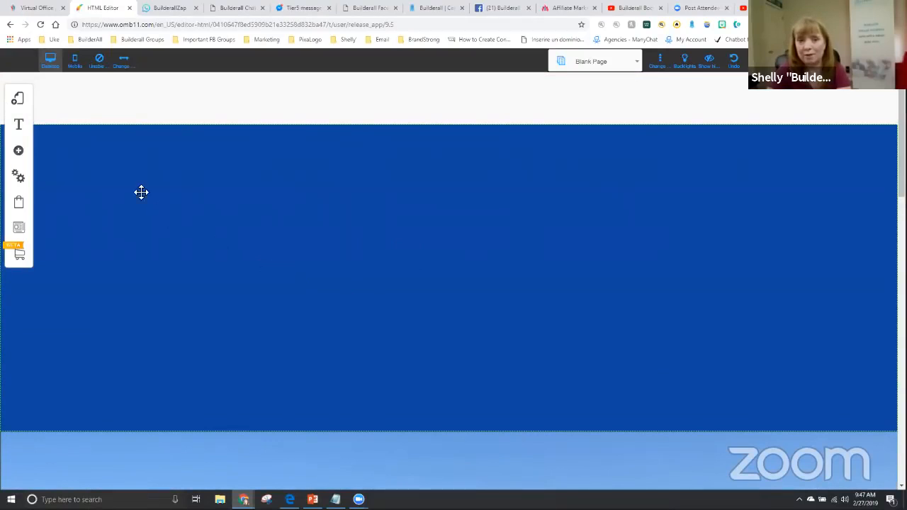
pyautogui.click(19, 153)
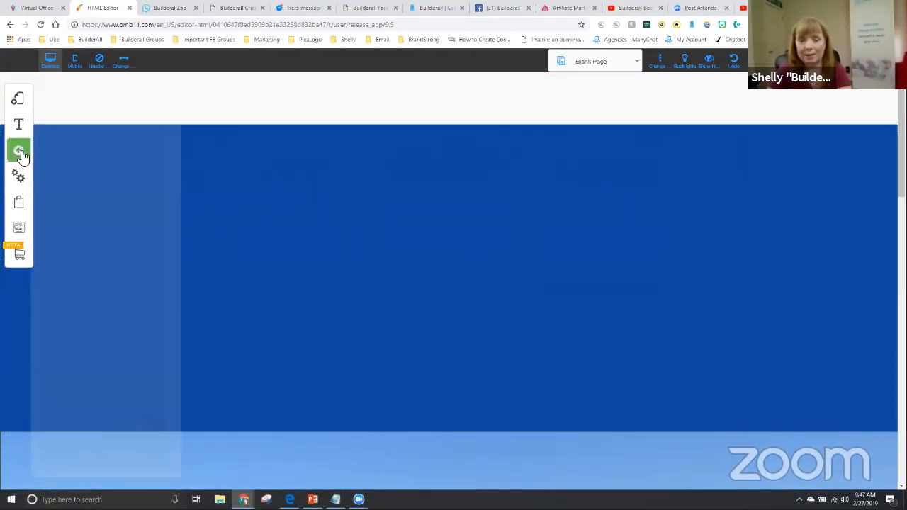
pyautogui.scroll(-4, 101, 403)
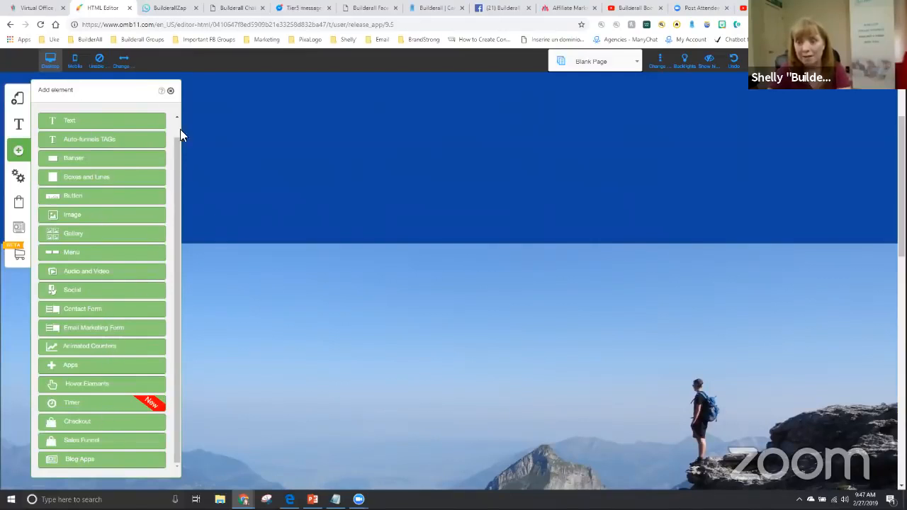
pyautogui.click(171, 93)
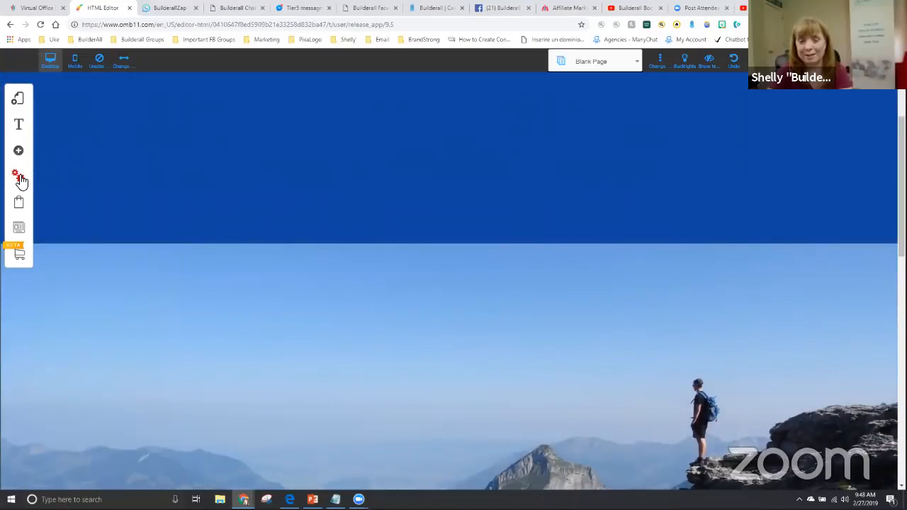
pyautogui.click(19, 181)
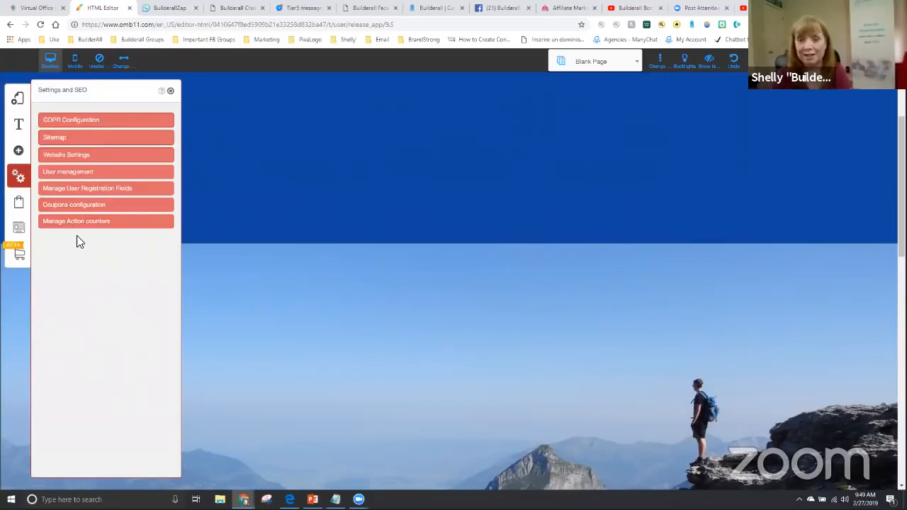
pyautogui.click(170, 93)
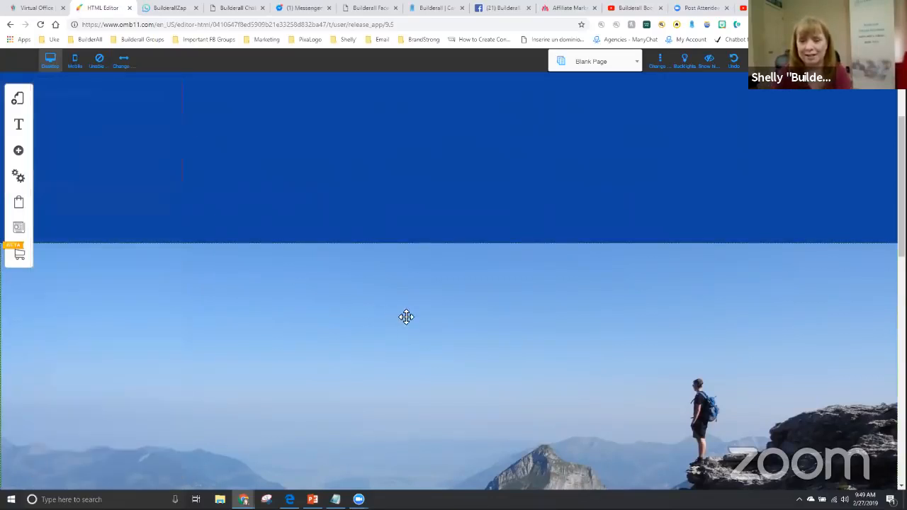
# Step: Add a standard Image element to the mountain banner and shift it slightly to the upper middle of the banner
pyautogui.scroll(-3, 425, 323)
pyautogui.scroll(2, 344, 308)
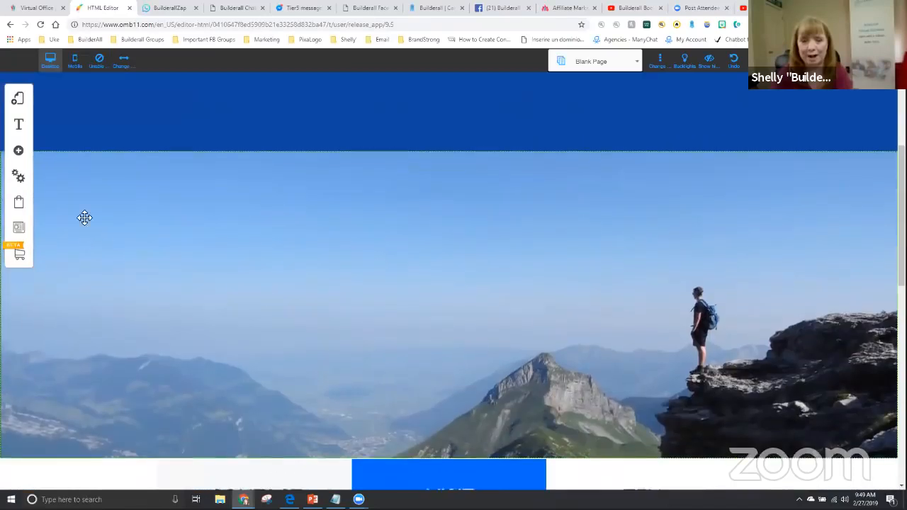
pyautogui.click(20, 151)
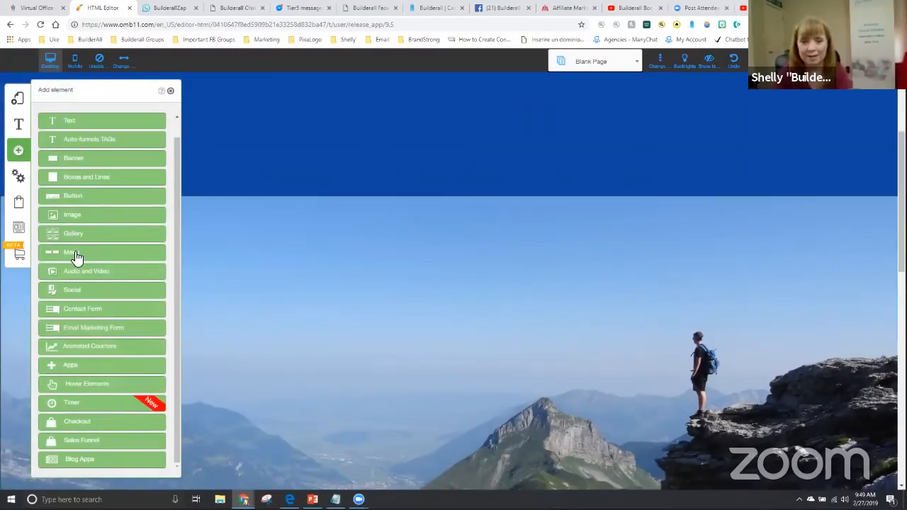
pyautogui.click(127, 216)
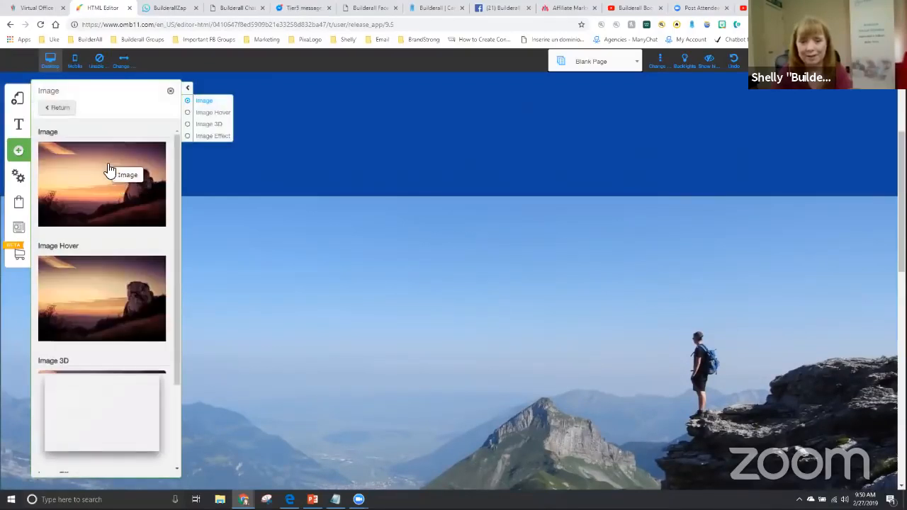
pyautogui.moveTo(110, 170); pyautogui.dragTo(454, 239)
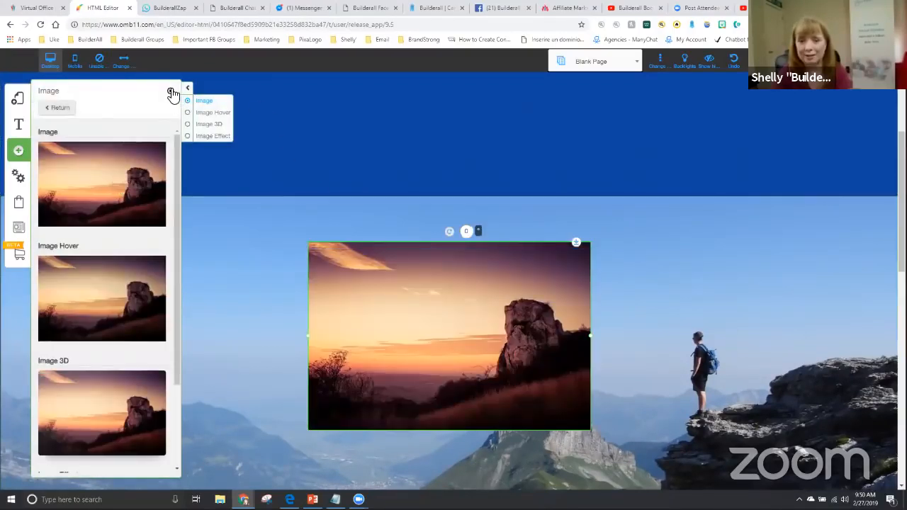
pyautogui.click(172, 94)
pyautogui.moveTo(414, 310); pyautogui.dragTo(429, 318)
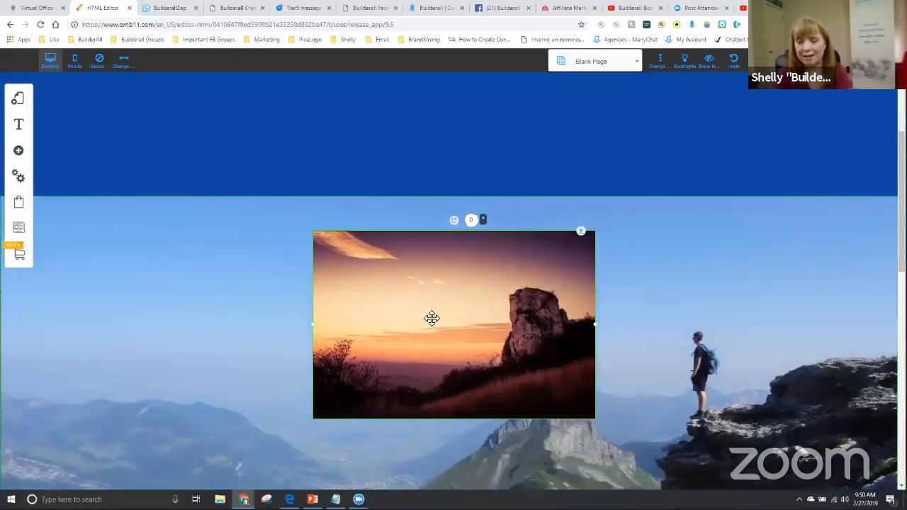
# Step: Examine the sunset image's editing options and the Settings and SEO entries
pyautogui.doubleClick(440, 316)
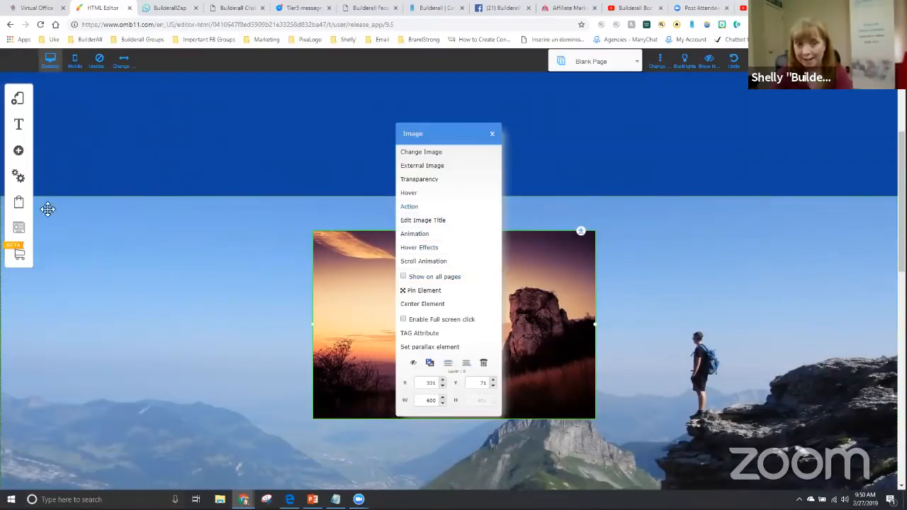
pyautogui.click(21, 178)
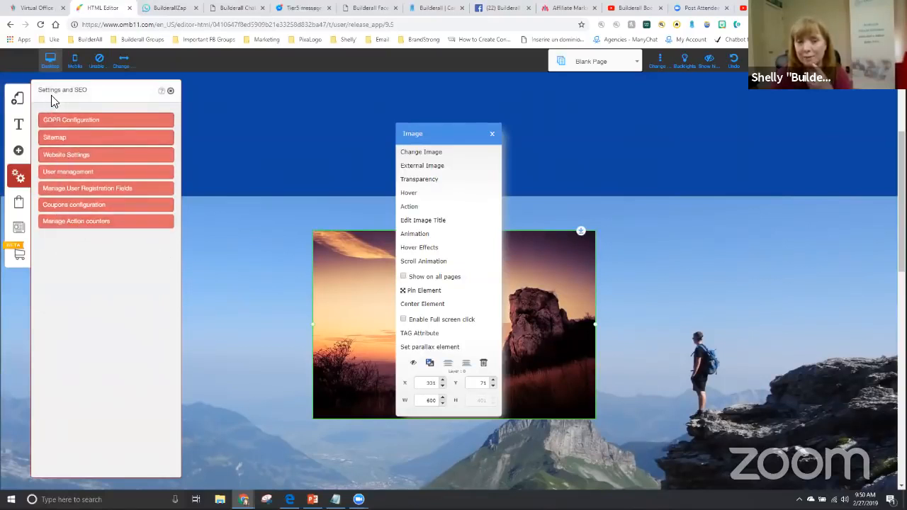
pyautogui.click(170, 91)
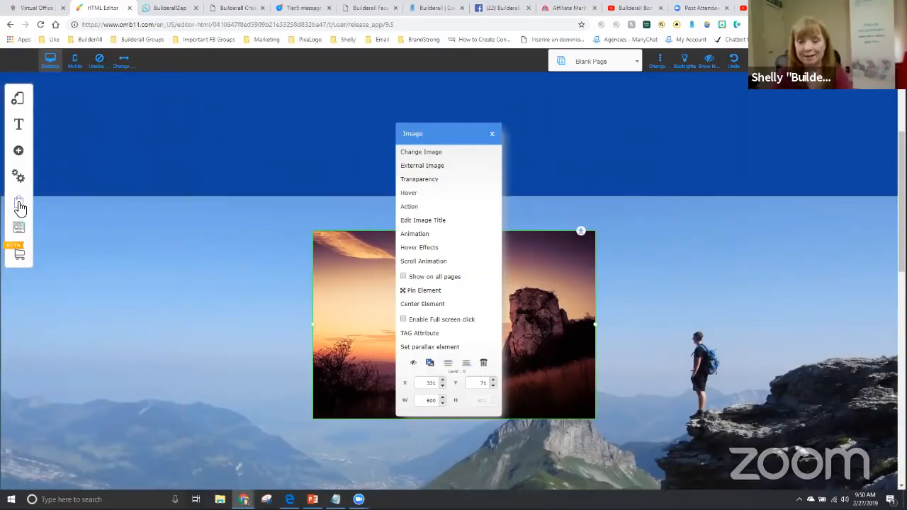
# Step: Review the Website Sales and External Platform payment methods in the checkout's Payment Manager and save the configuration
pyautogui.click(19, 206)
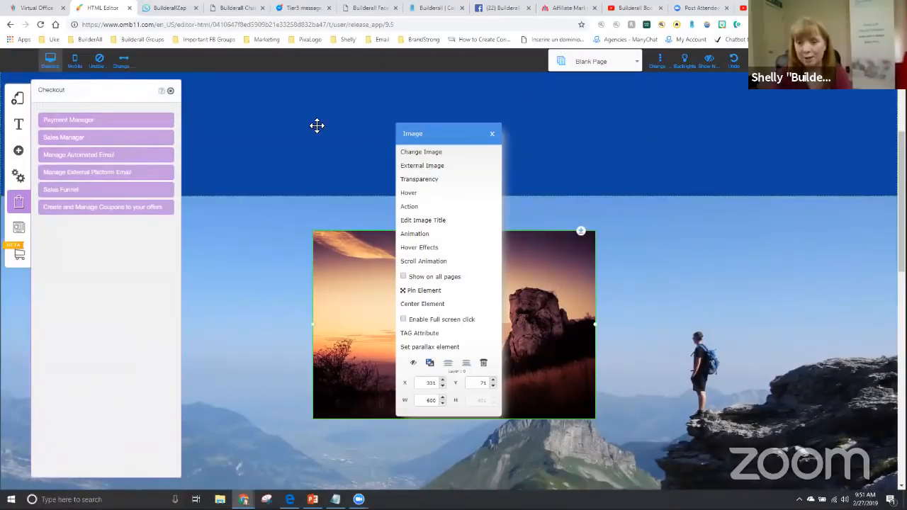
pyautogui.click(494, 137)
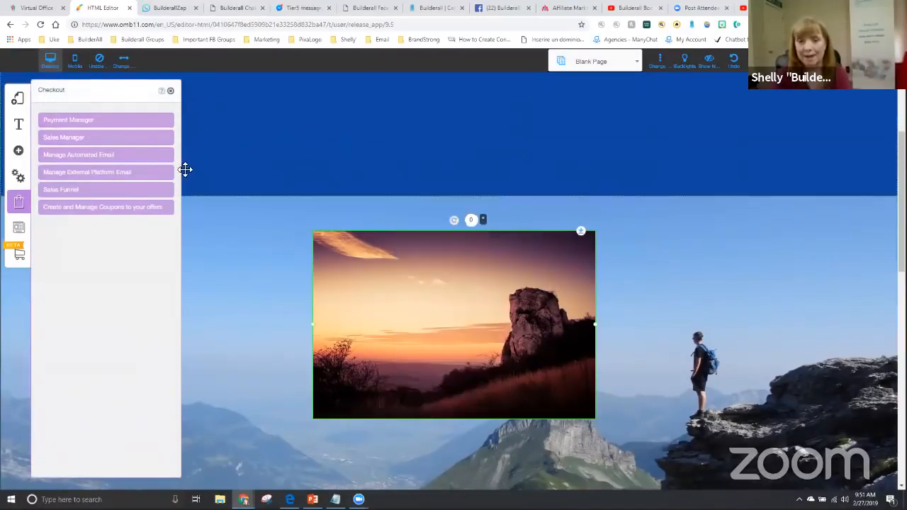
pyautogui.click(94, 123)
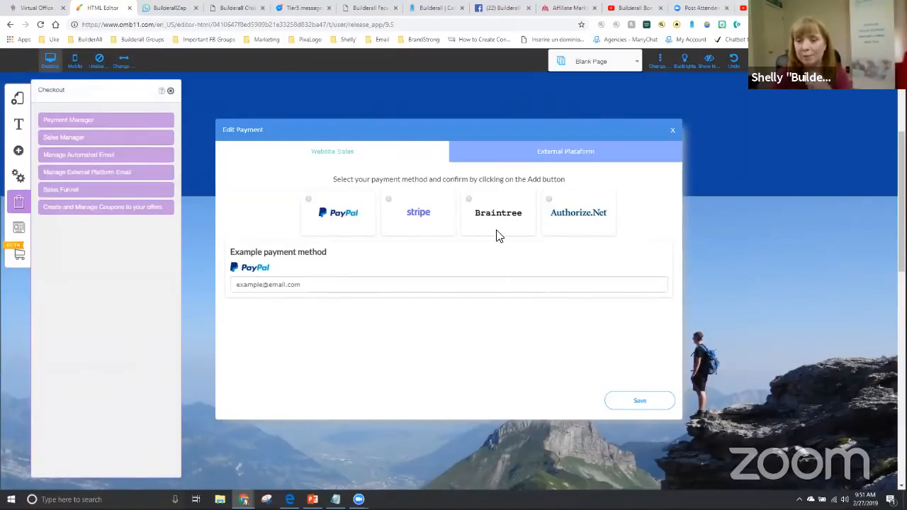
pyautogui.click(552, 154)
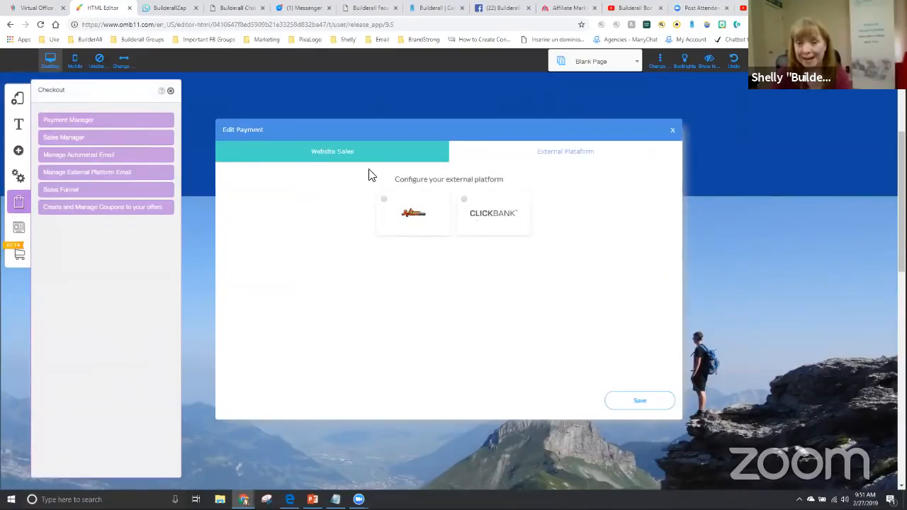
pyautogui.click(321, 156)
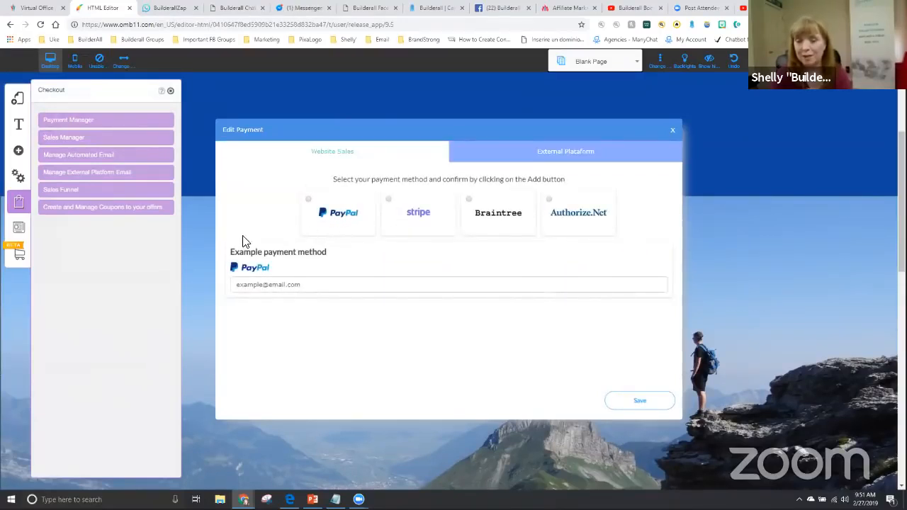
pyautogui.click(631, 400)
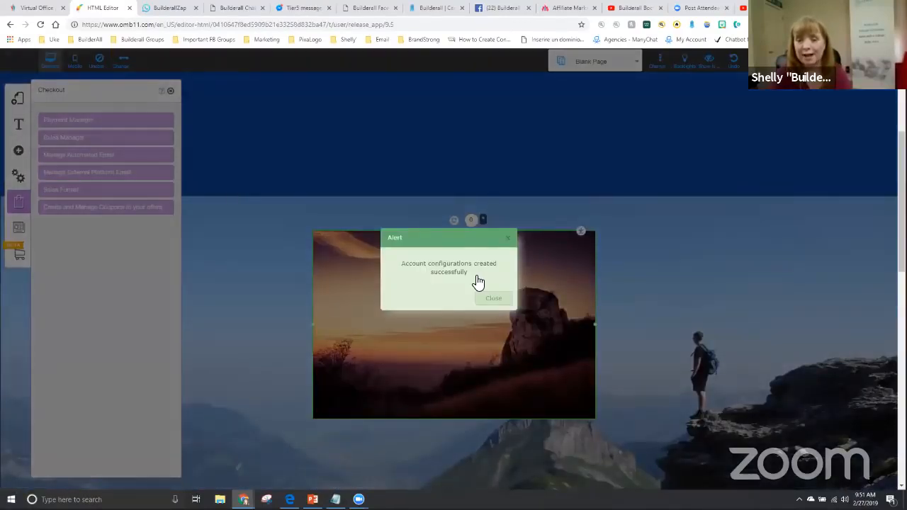
pyautogui.click(489, 296)
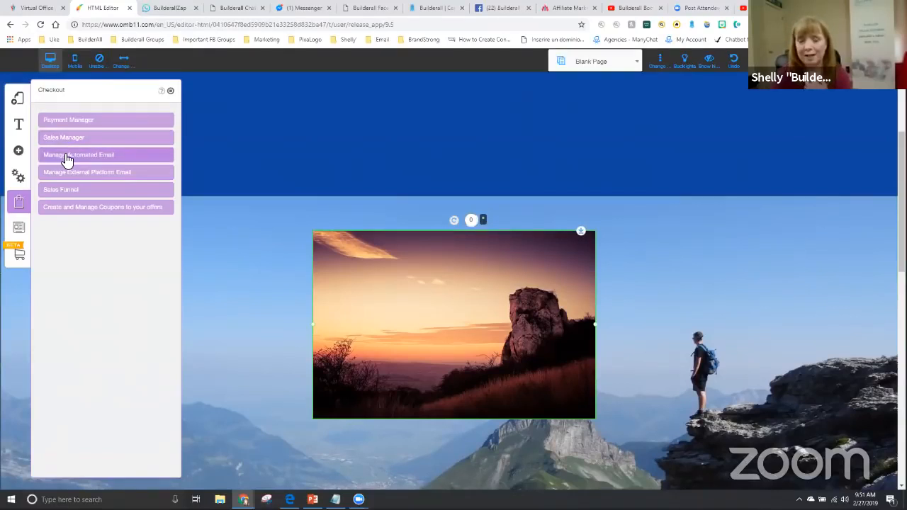
# Step: Examine the Purchase Completed message of the Default automated email, leaving the template unedited
pyautogui.click(80, 156)
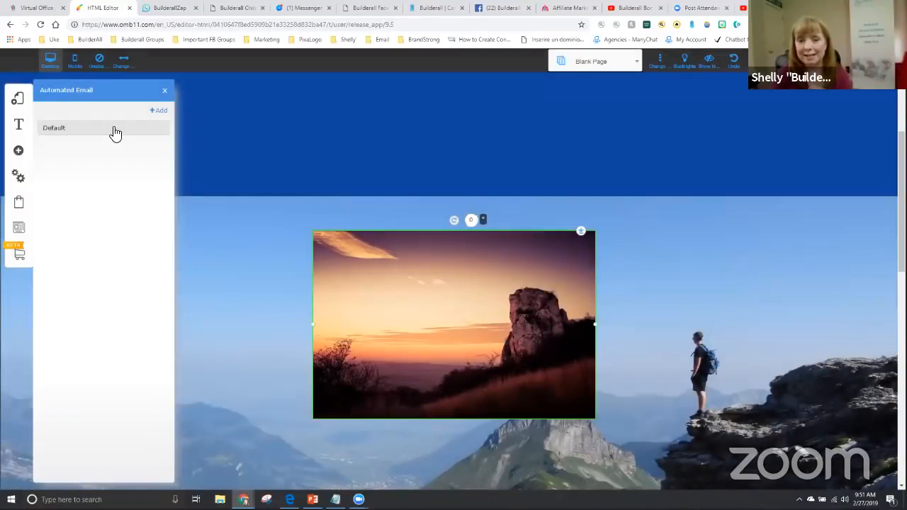
pyautogui.moveTo(63, 129)
pyautogui.click(163, 129)
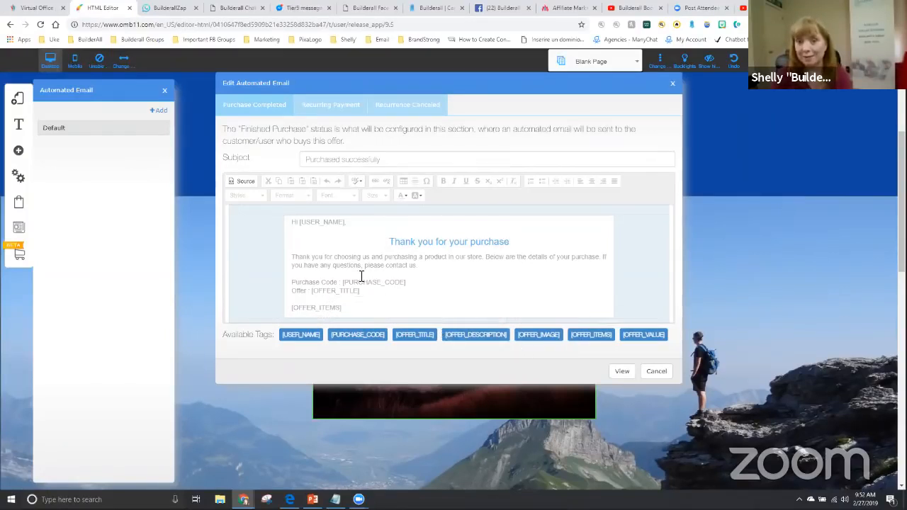
pyautogui.click(672, 84)
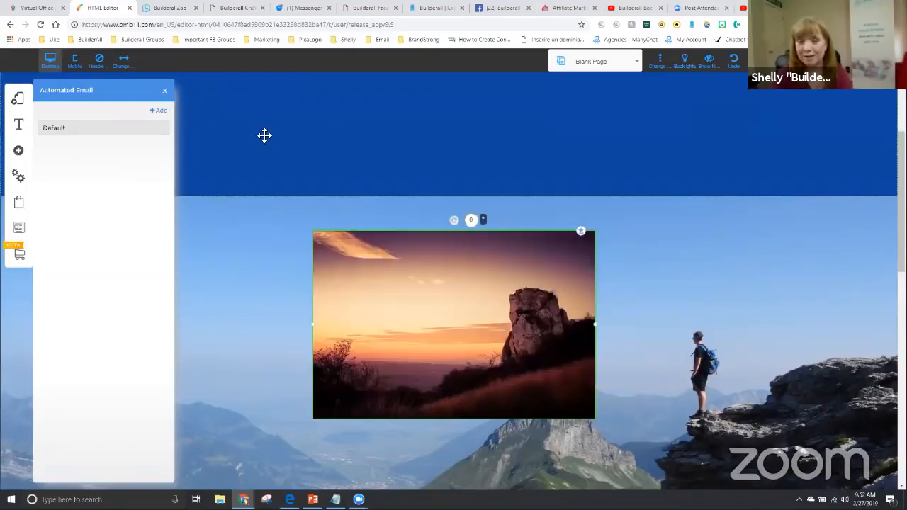
pyautogui.click(168, 94)
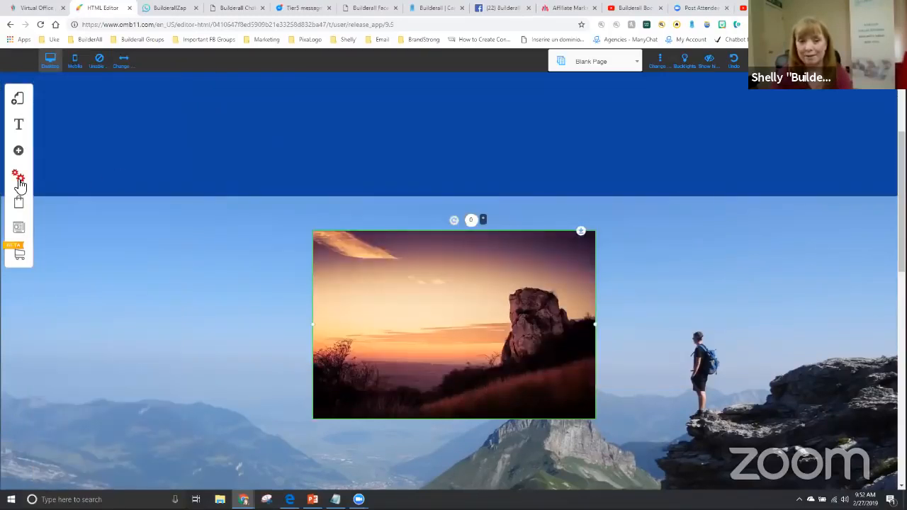
# Step: Look over the remaining Checkout options, including coupons, and open the site's My Blog section
pyautogui.click(19, 203)
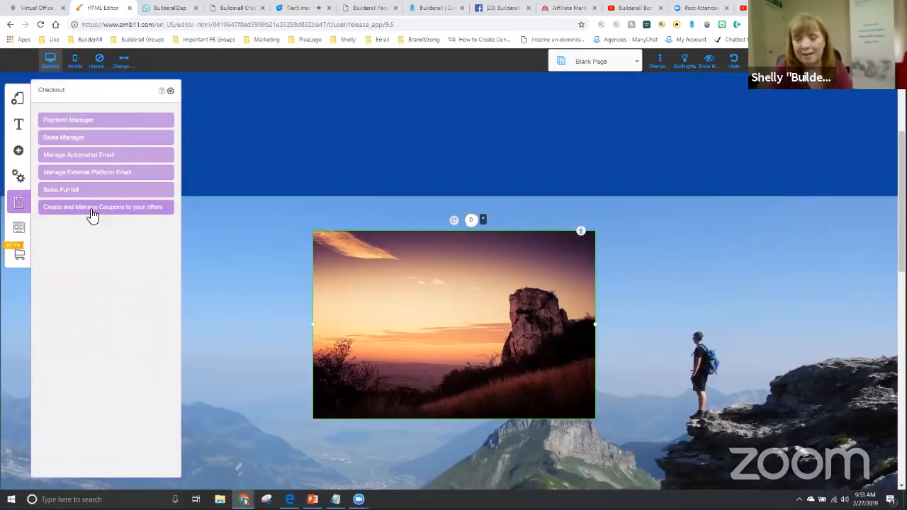
pyautogui.click(170, 92)
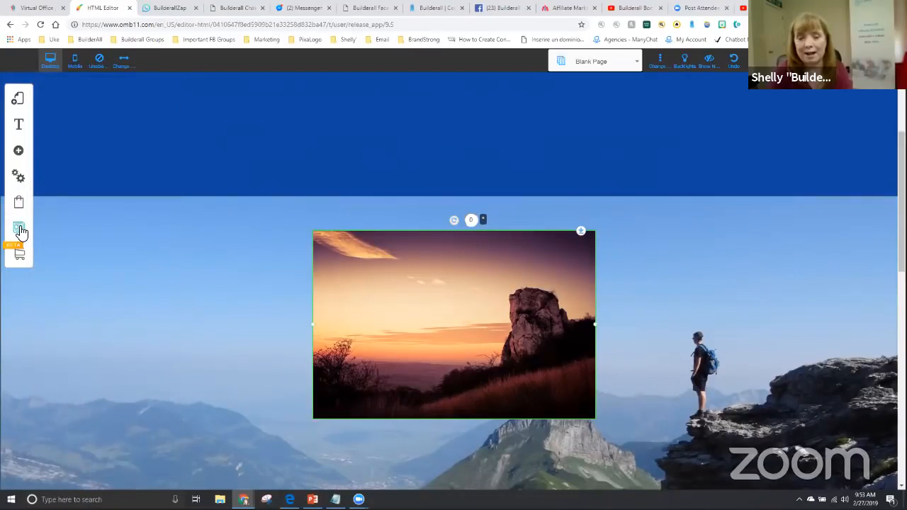
pyautogui.click(19, 229)
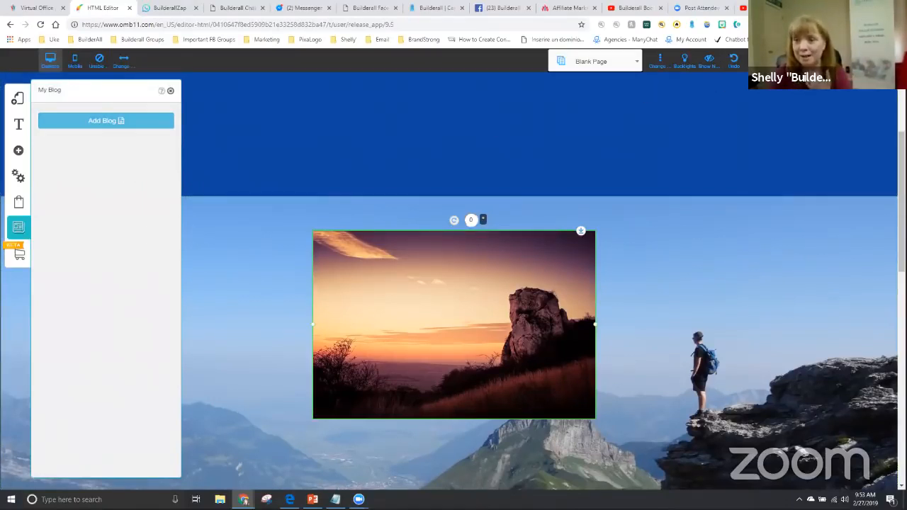
# Step: Open builderall.com in a new browser tab and go to the site's blog page
pyautogui.hotkey('ctrl', 't')
pyautogui.click(277, 24)
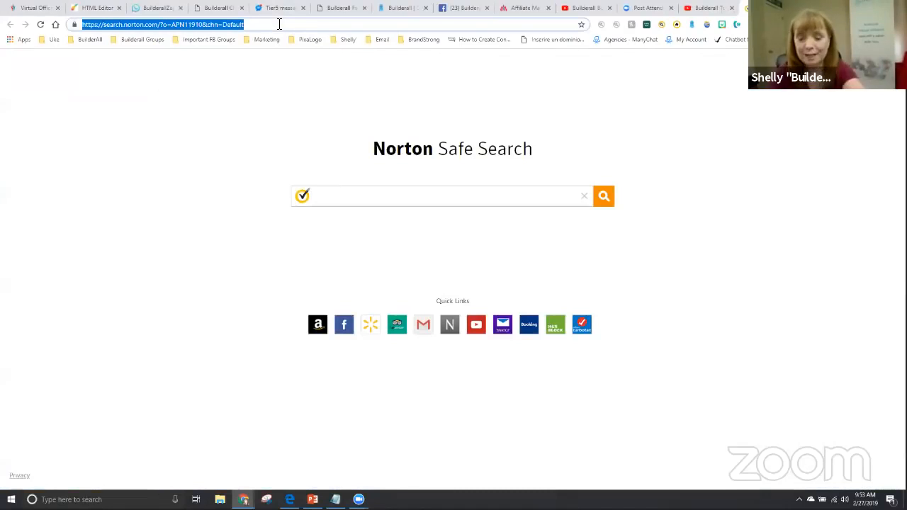
pyautogui.write('builderall.com')
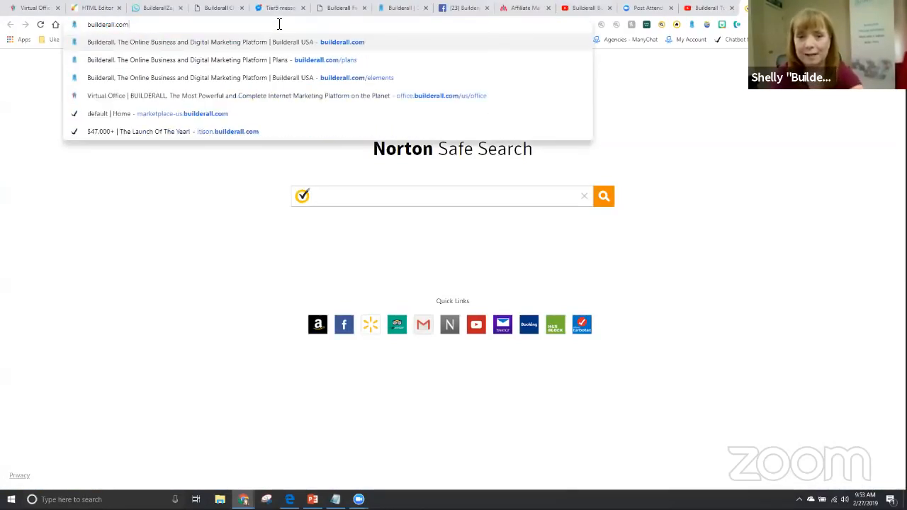
pyautogui.press('Return')
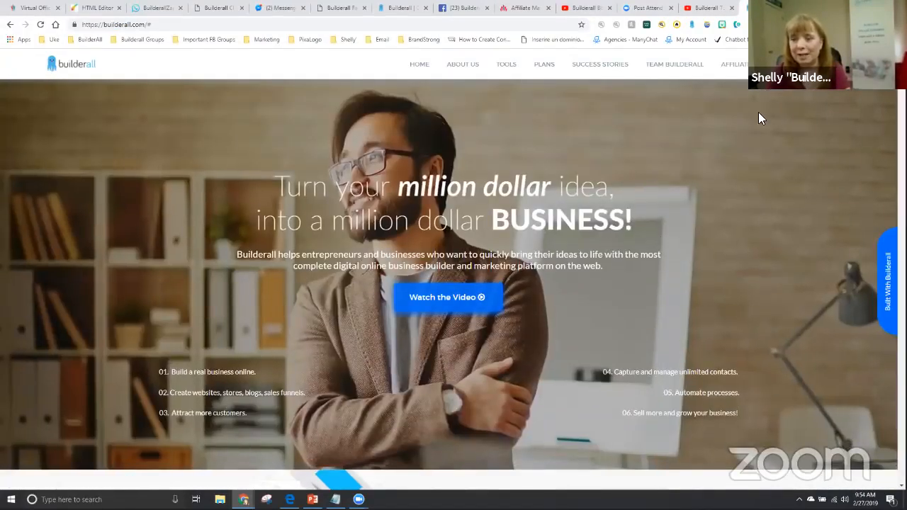
pyautogui.click(786, 65)
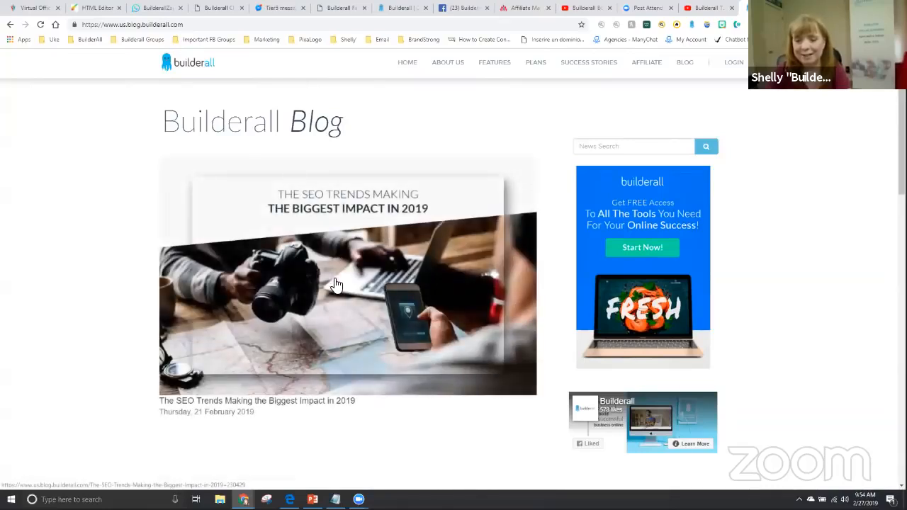
# Step: Examine the Builderall Blog's Keep Reading section, including its article cards and page numbering
pyautogui.scroll(-3, 339, 288)
pyautogui.scroll(-2, 341, 290)
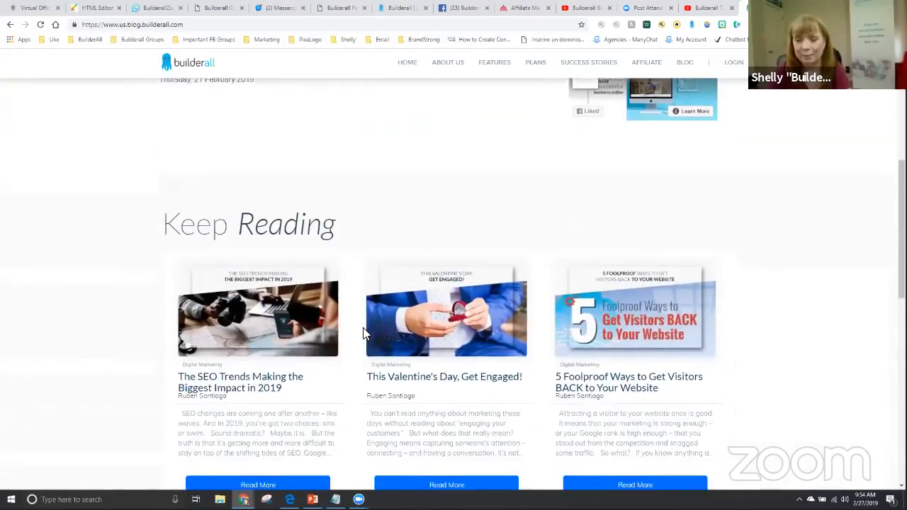
pyautogui.scroll(-3, 331, 317)
pyautogui.scroll(2, 329, 317)
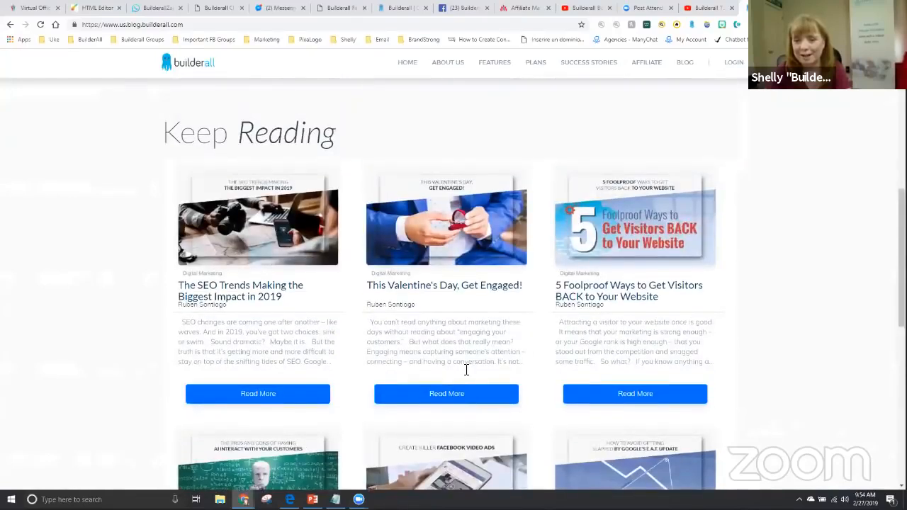
pyautogui.scroll(-6, 433, 364)
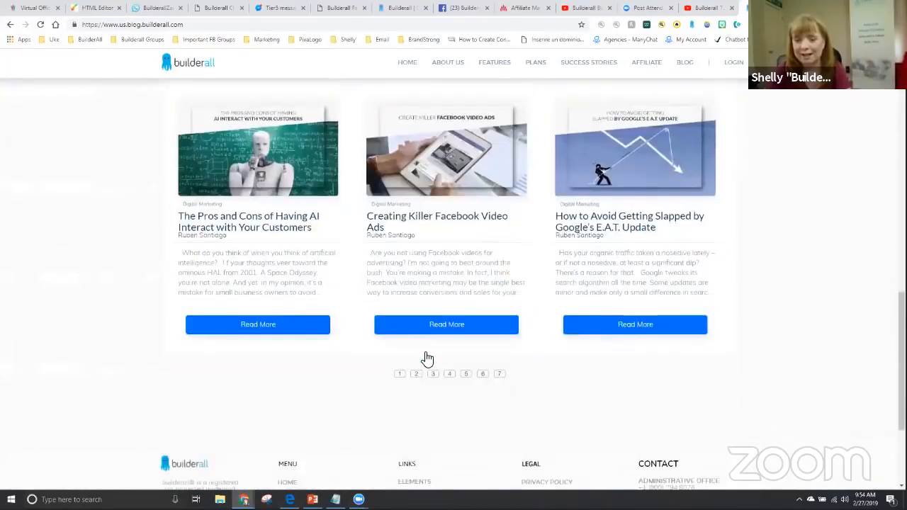
pyautogui.scroll(3, 392, 333)
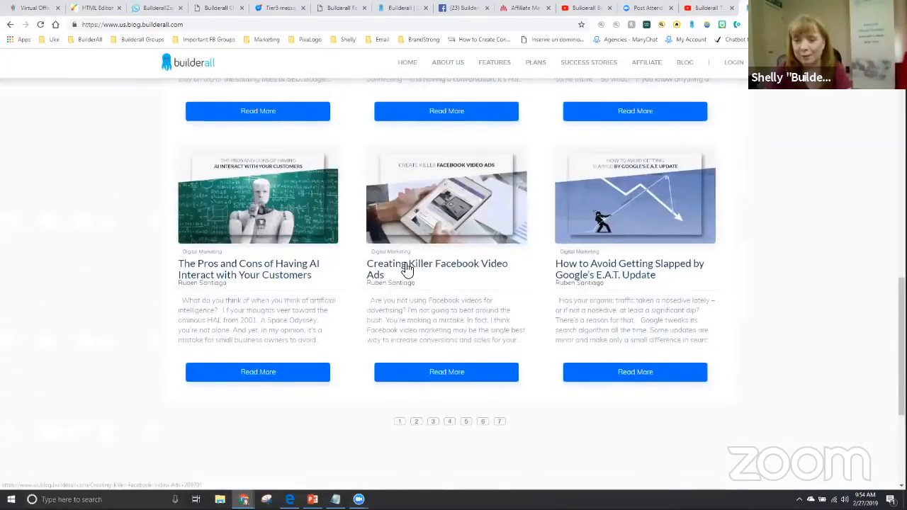
pyautogui.scroll(1, 404, 268)
pyautogui.scroll(2, 405, 270)
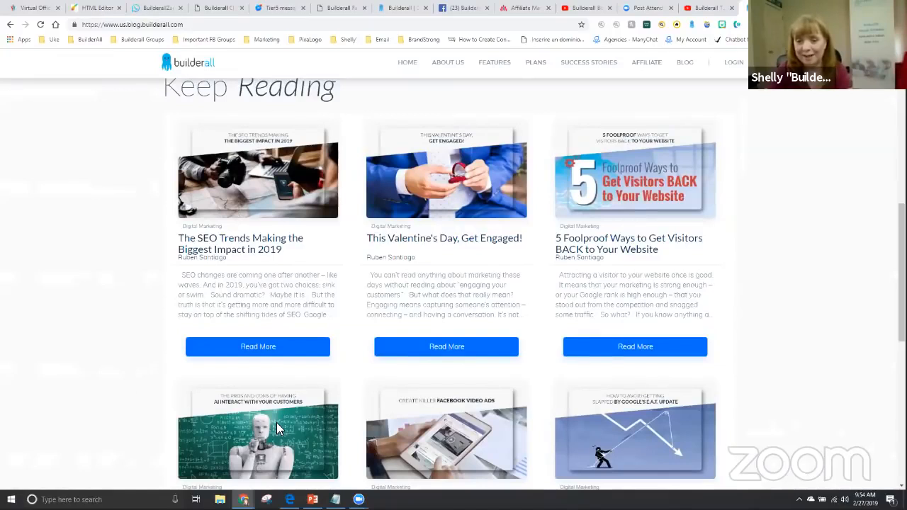
pyautogui.scroll(-1, 274, 204)
pyautogui.scroll(-1, 274, 204)
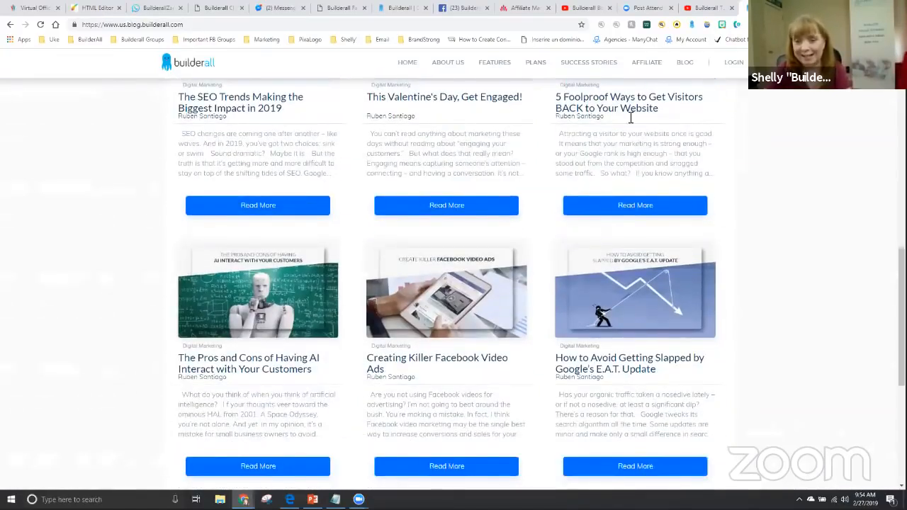
pyautogui.scroll(1, 390, 316)
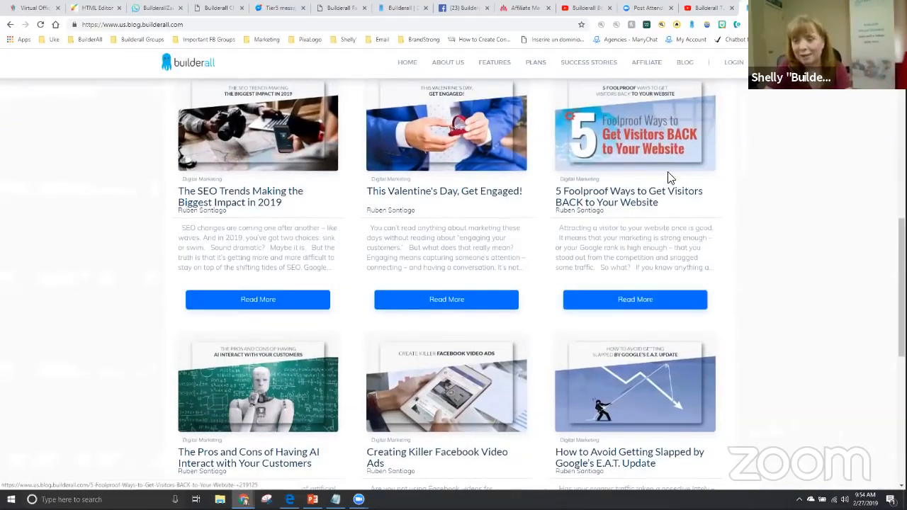
pyautogui.scroll(1, 586, 126)
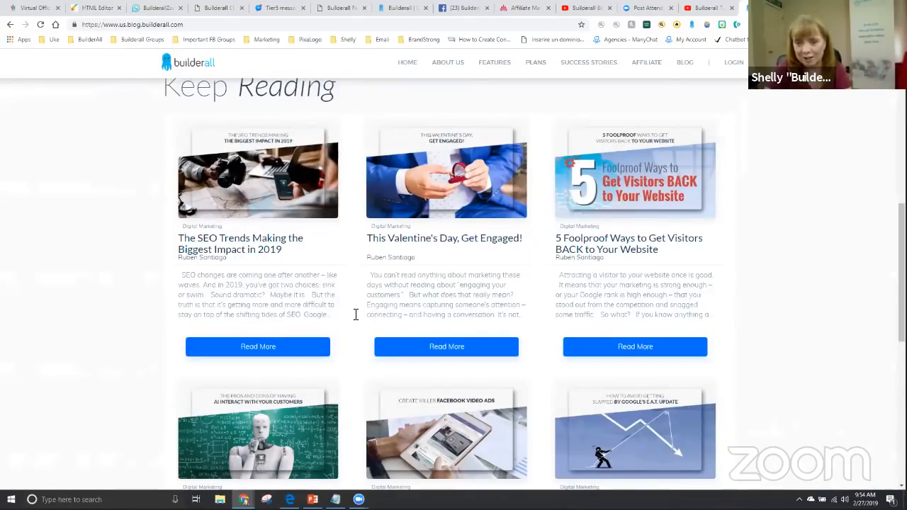
pyautogui.scroll(2, 440, 269)
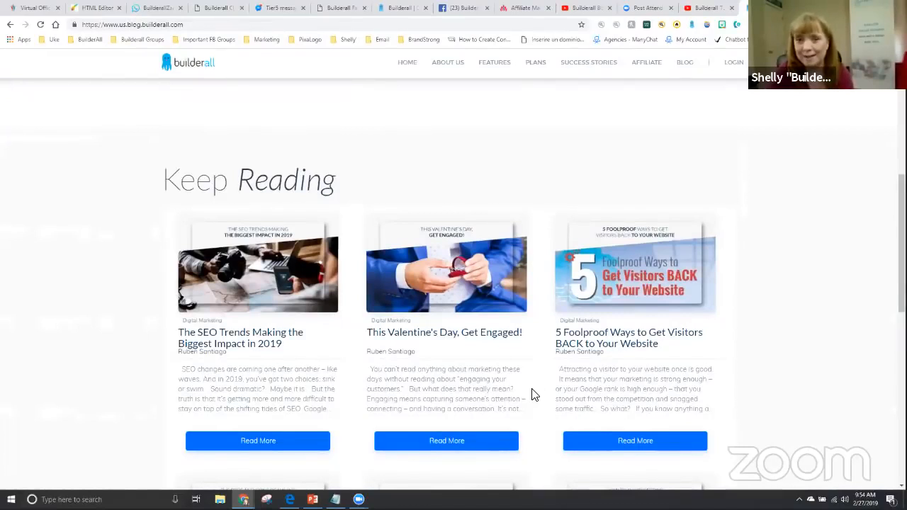
# Step: Return to the HTML Editor, check the Blog Apps element and decline adding a blog to the site
pyautogui.click(95, 8)
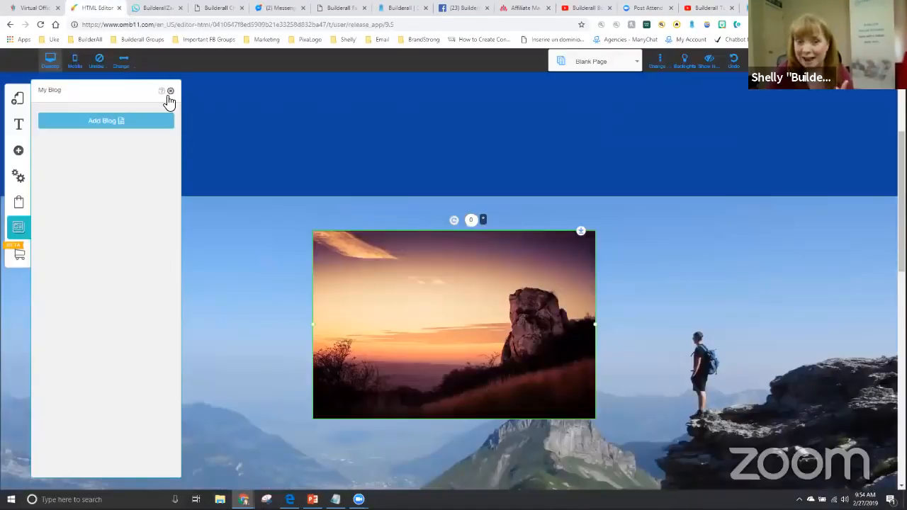
pyautogui.click(171, 95)
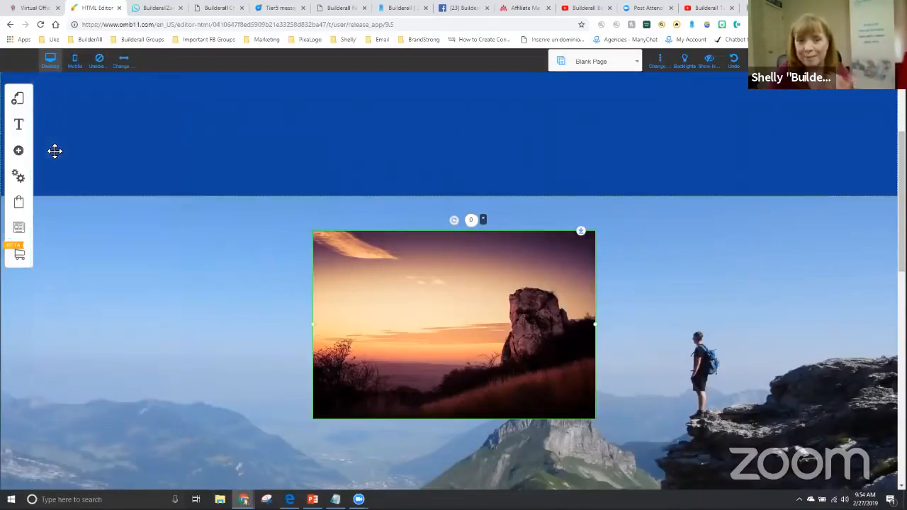
pyautogui.click(19, 153)
pyautogui.scroll(-4, 92, 376)
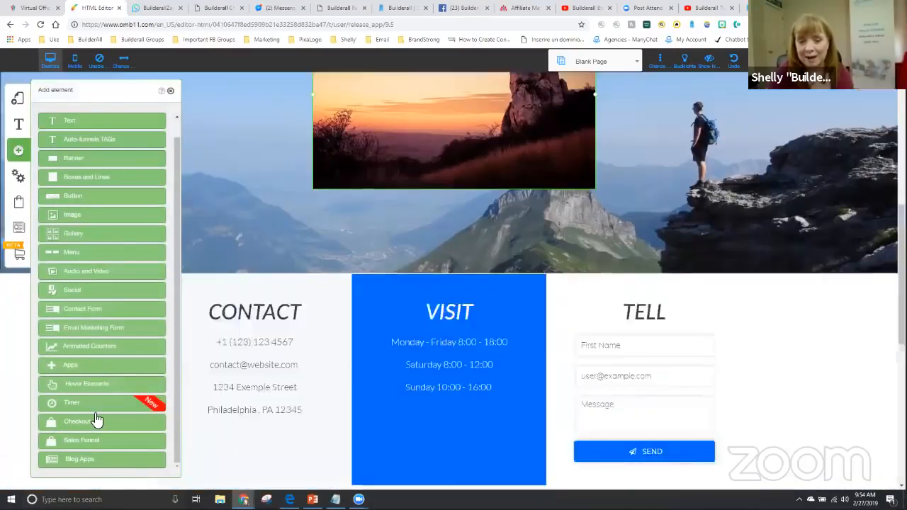
pyautogui.click(90, 460)
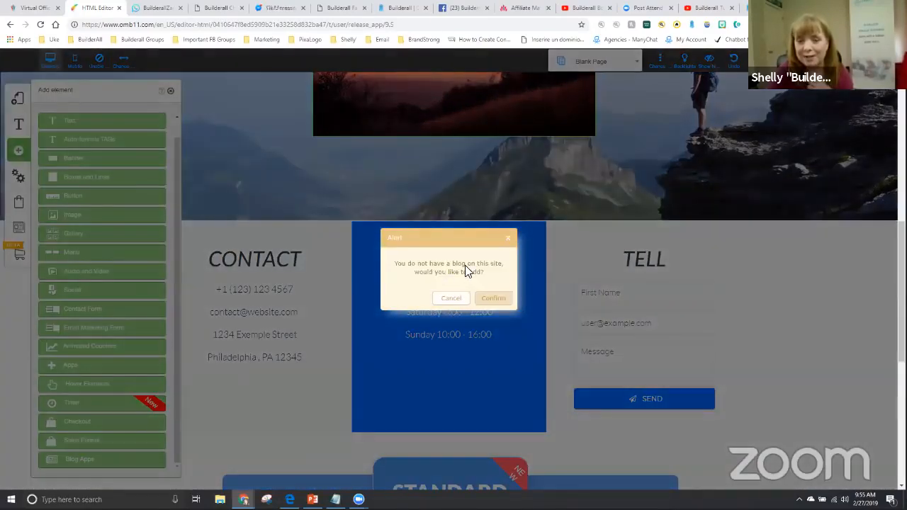
pyautogui.click(451, 298)
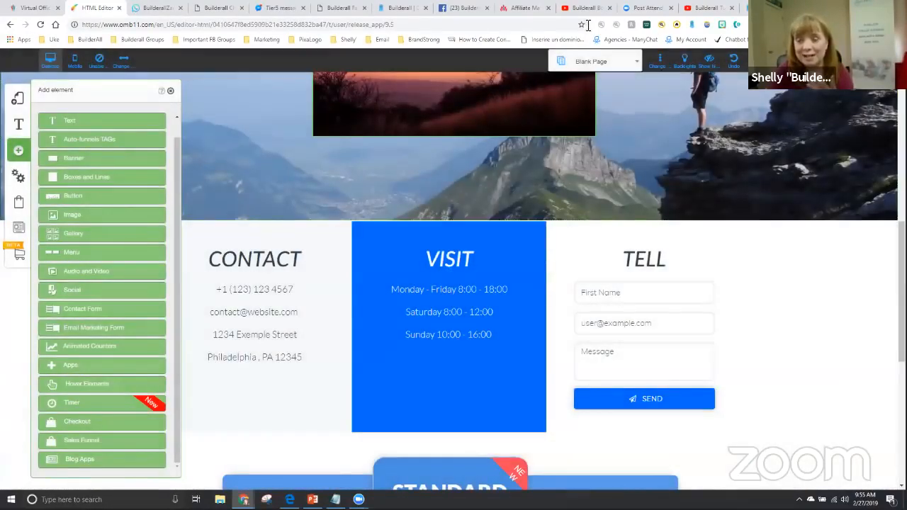
# Step: Switch back to the Builderall Blog and examine its featured article, news search, promotional banner and Facebook box
pyautogui.click(765, 8)
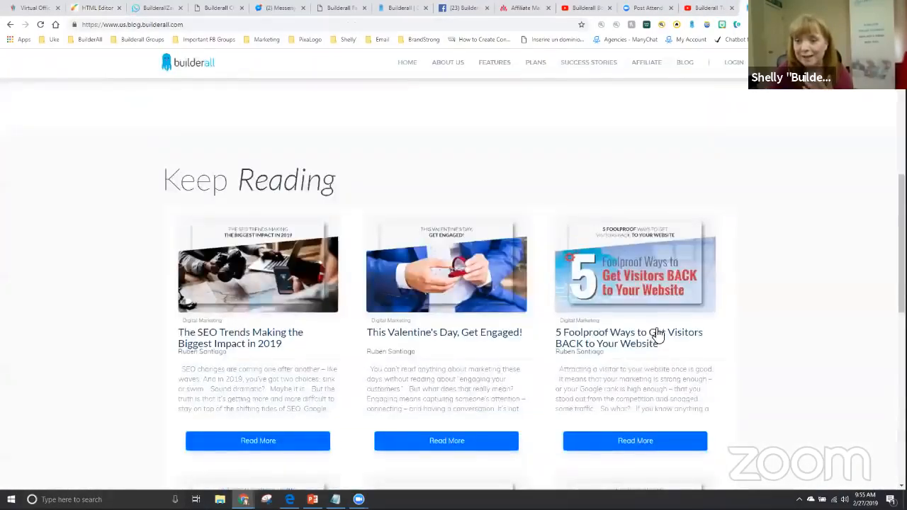
pyautogui.scroll(10, 679, 305)
pyautogui.scroll(-3, 689, 313)
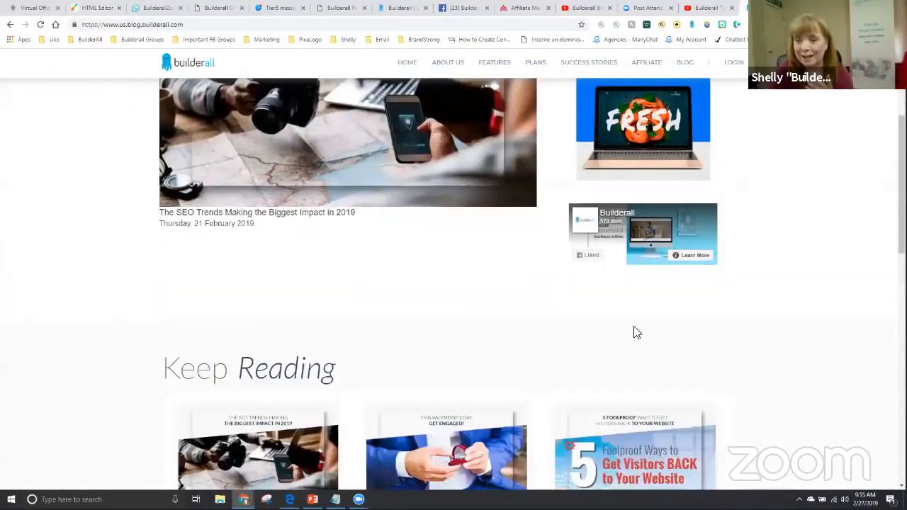
pyautogui.scroll(1, 662, 326)
pyautogui.scroll(1, 666, 324)
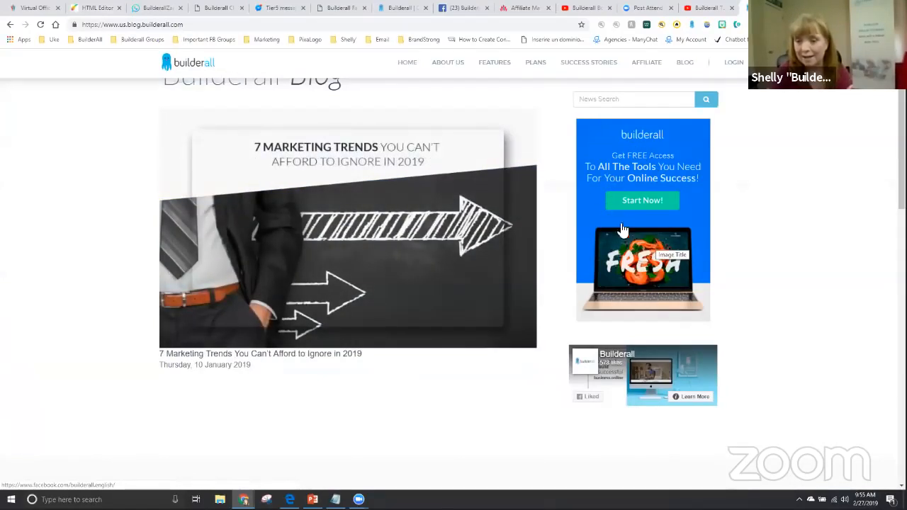
pyautogui.scroll(1, 629, 269)
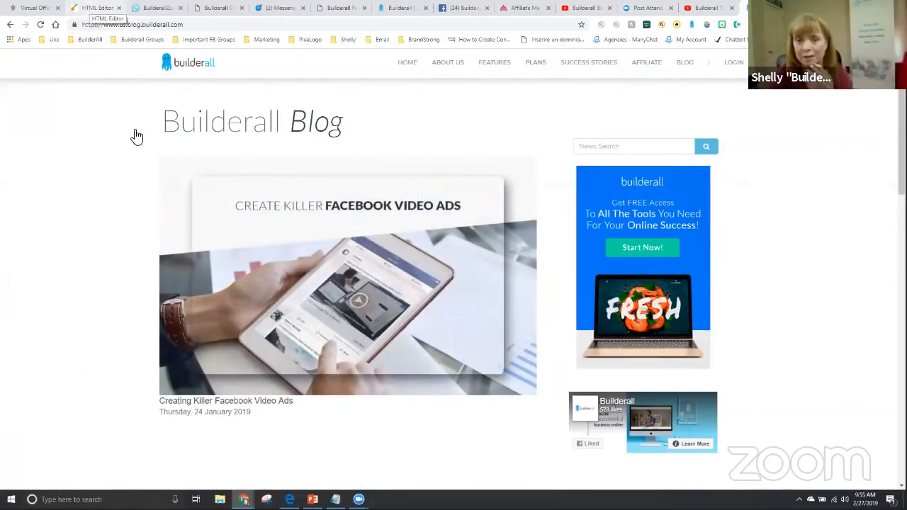
# Step: Return to the HTML Editor and view the My Blog and Manage Store Elements sections without creating a blog or store
pyautogui.click(95, 9)
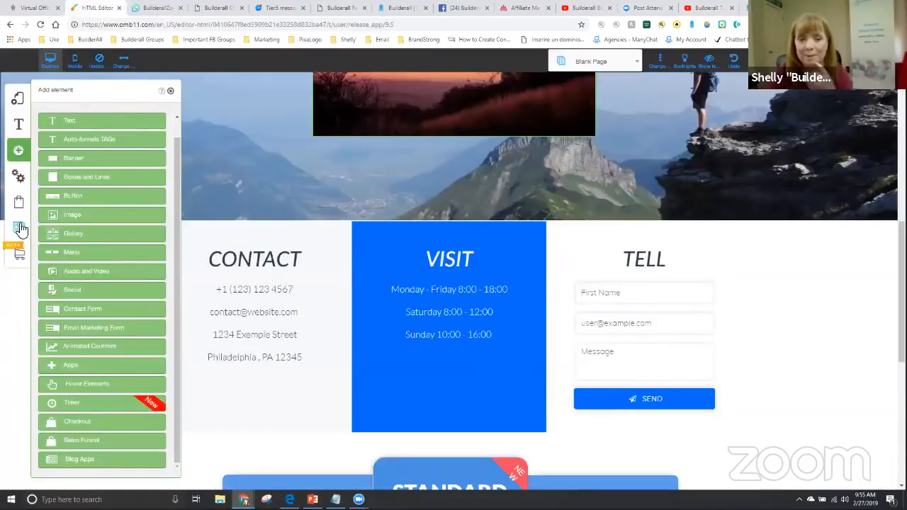
pyautogui.click(20, 227)
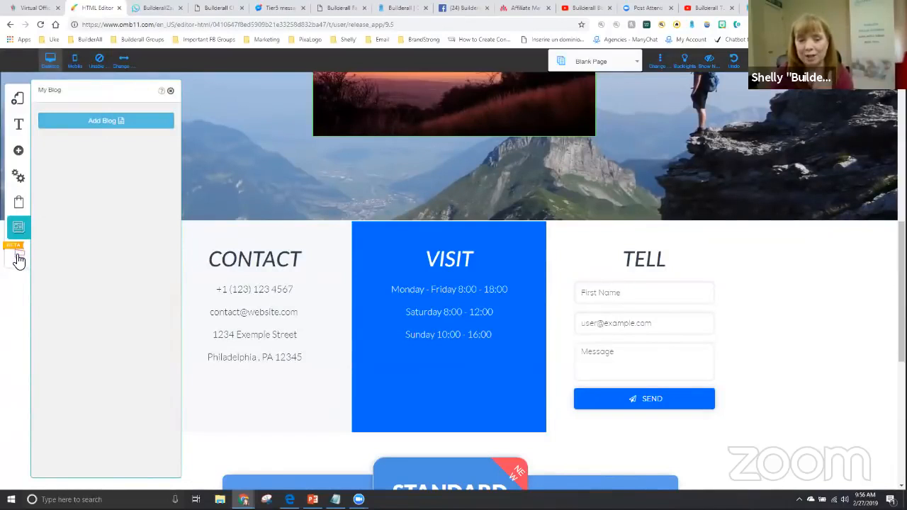
pyautogui.click(19, 259)
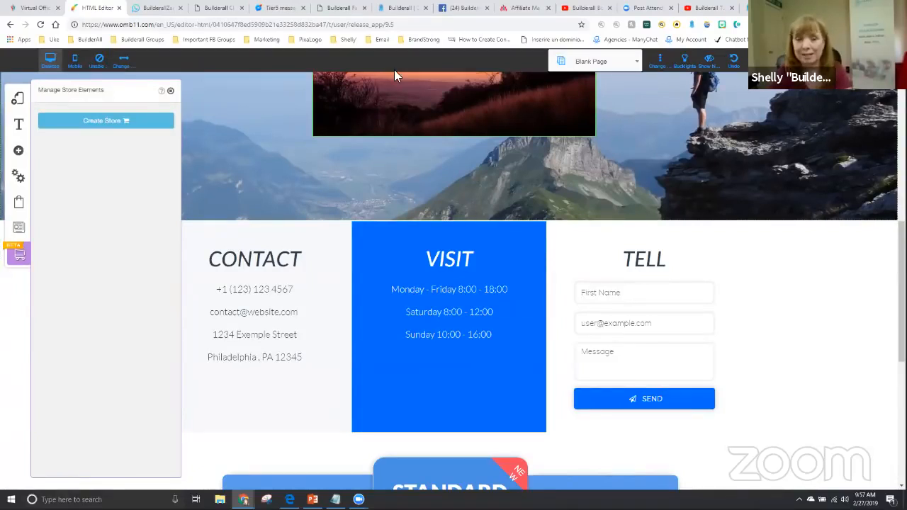
pyautogui.click(171, 93)
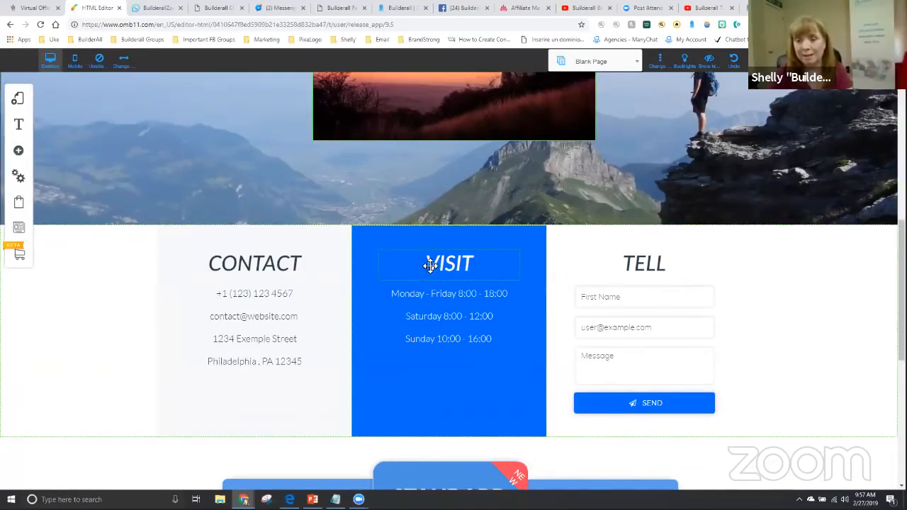
# Step: Delete the blue banner, the mountain banner with its sunset image, the contact section and the pricing section from the page
pyautogui.scroll(5, 428, 263)
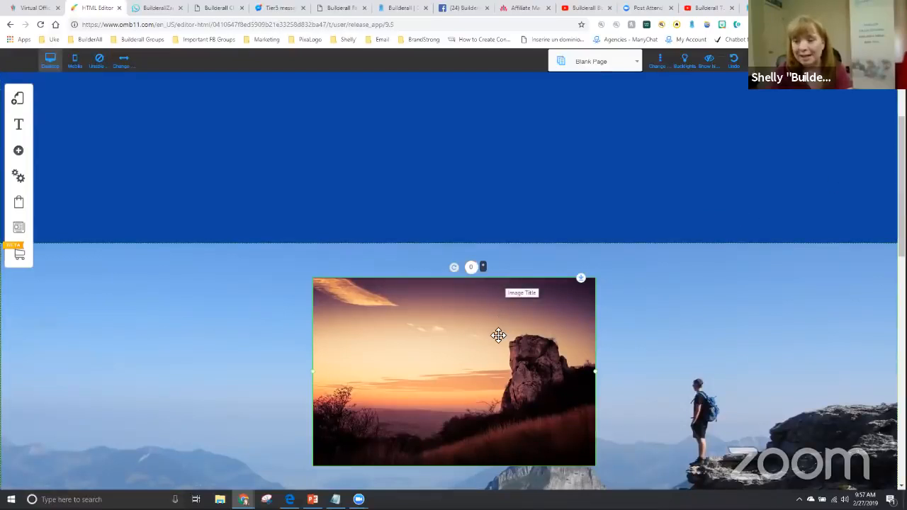
pyautogui.scroll(3, 499, 334)
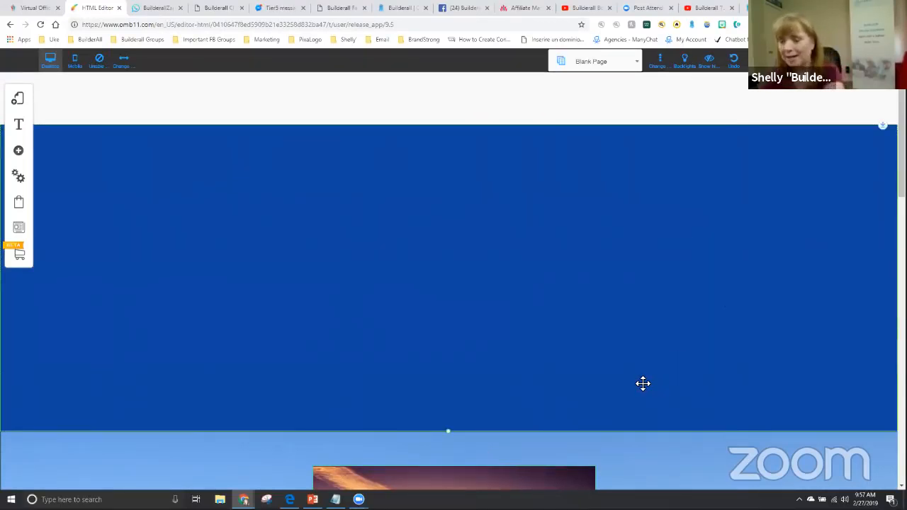
pyautogui.press('Delete')
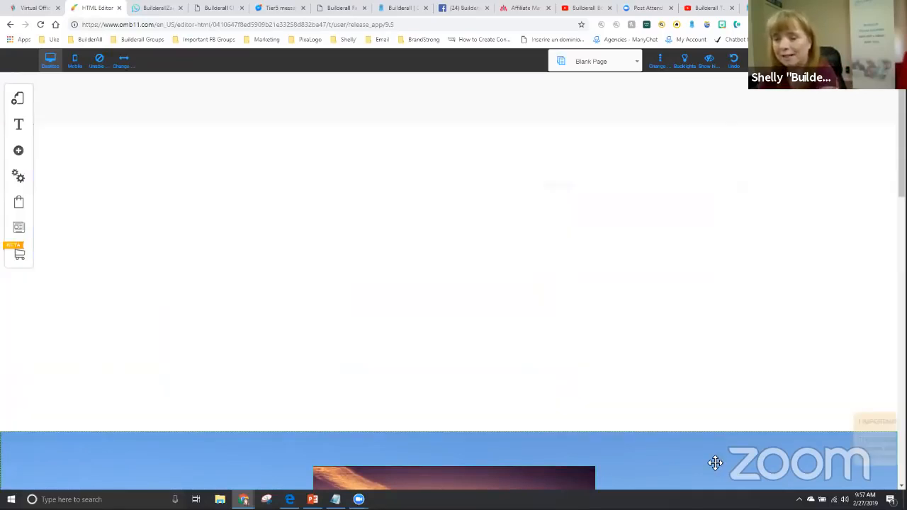
pyautogui.scroll(-5, 829, 337)
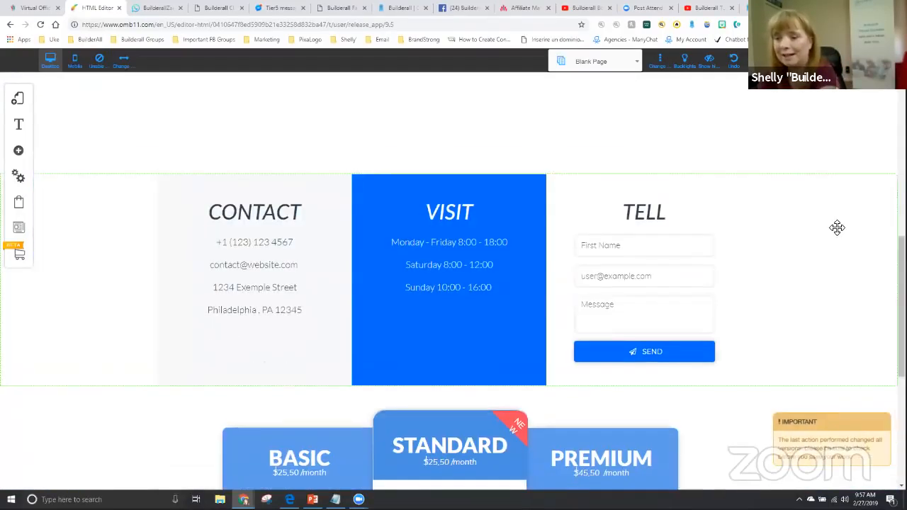
pyautogui.scroll(-8, 837, 283)
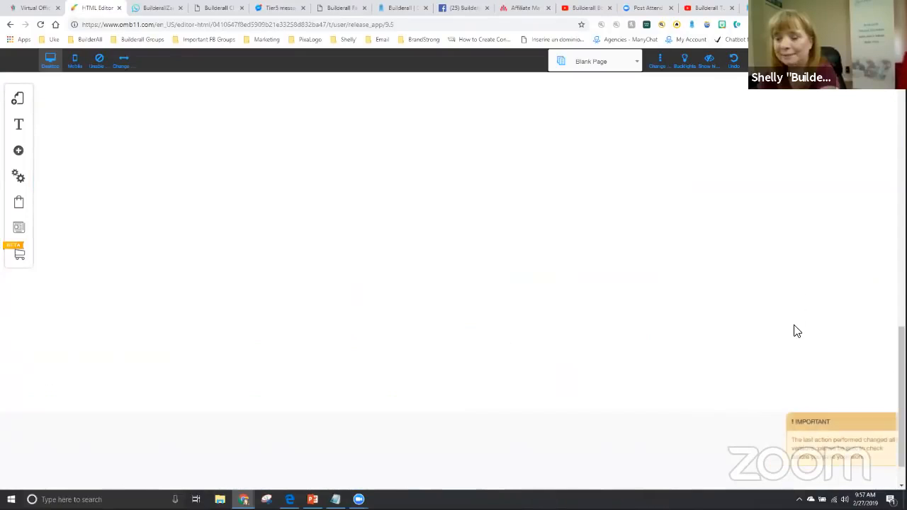
# Step: Move the light grey footer section up the emptied page to close most of the blank gap below the header
pyautogui.moveTo(724, 398); pyautogui.dragTo(713, 142)
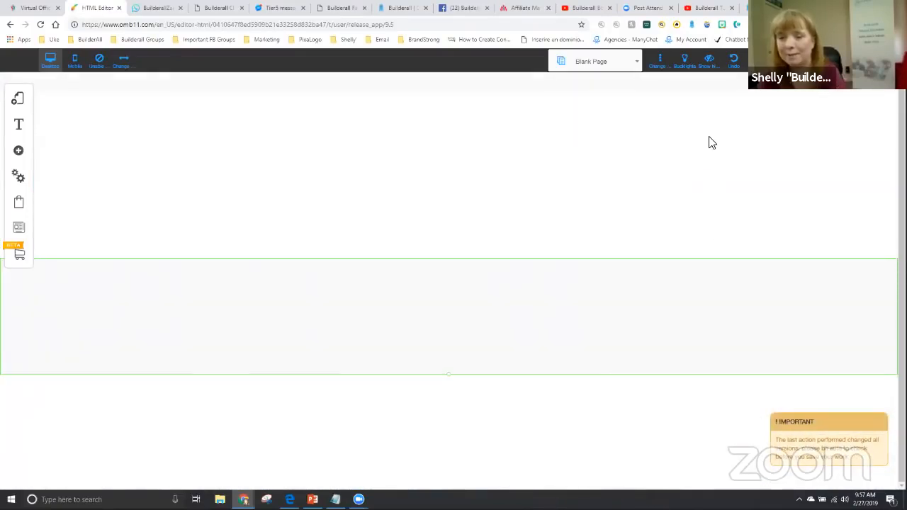
pyautogui.scroll(1, 713, 142)
pyautogui.click(398, 202)
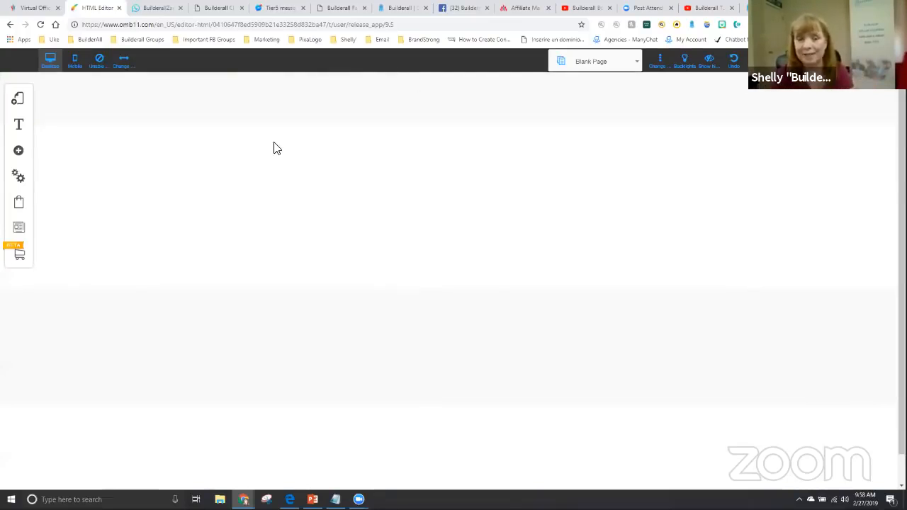
# Step: Add the rounded blue Buy Now button to the page and position it centrally in the white area below the header
pyautogui.click(19, 153)
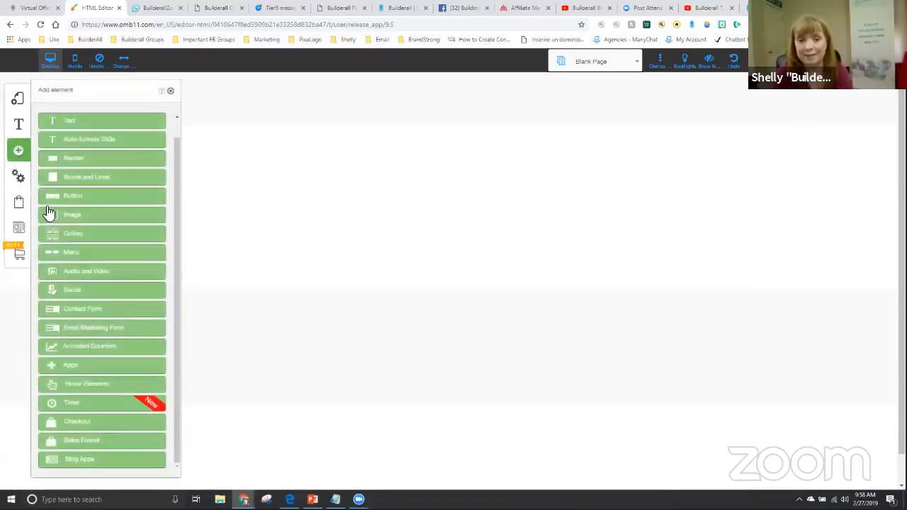
pyautogui.click(73, 199)
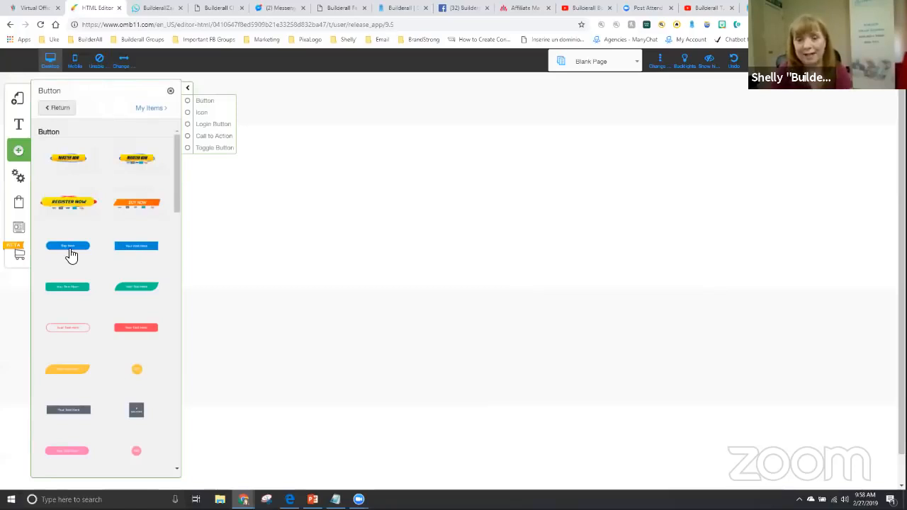
pyautogui.moveTo(69, 247); pyautogui.dragTo(386, 231)
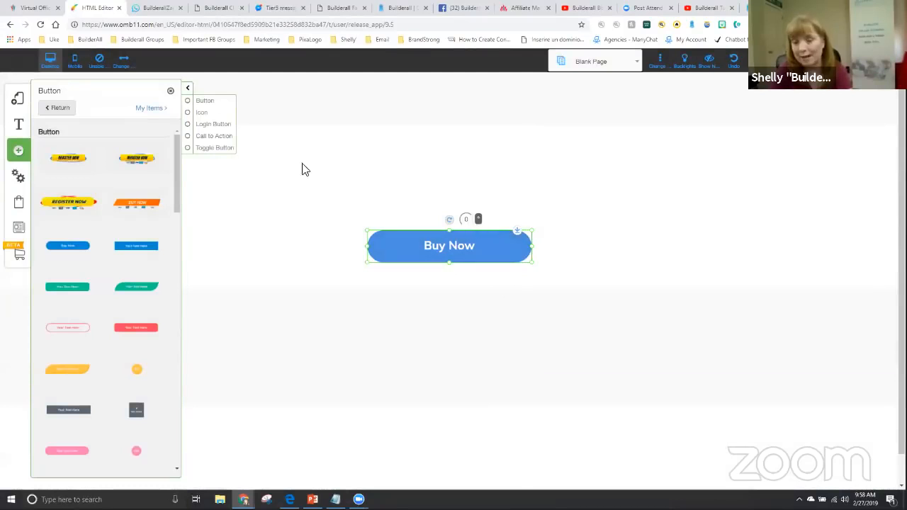
pyautogui.click(170, 90)
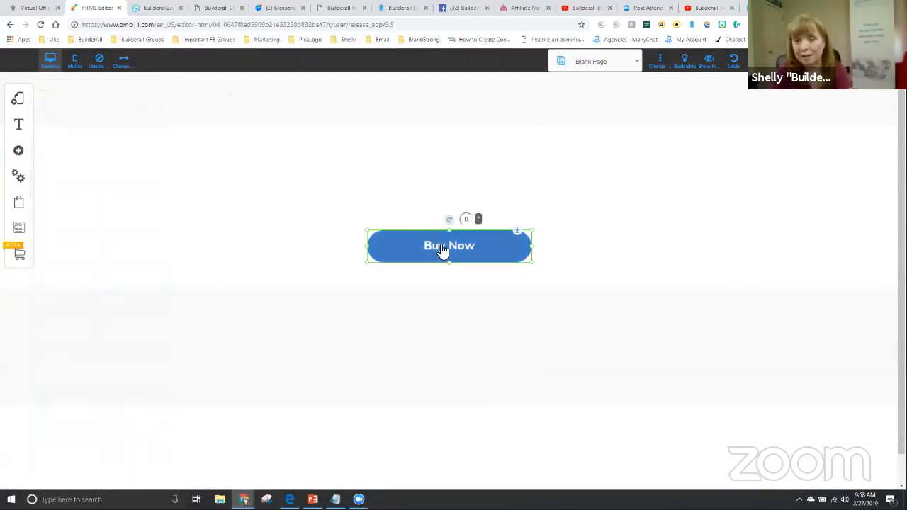
pyautogui.moveTo(435, 248); pyautogui.dragTo(453, 224)
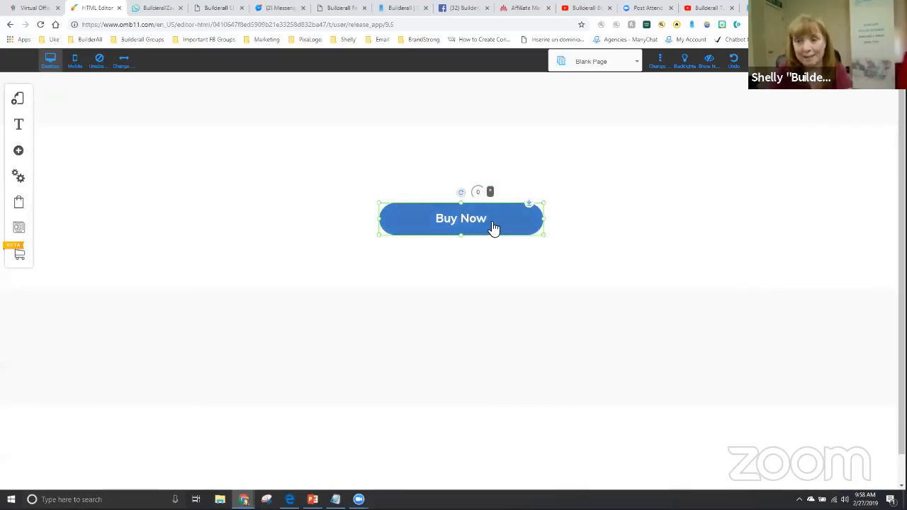
# Step: Add a blue rectangular simple box, place it over the Buy Now button and enlarge it to about 463 by 116
pyautogui.click(18, 154)
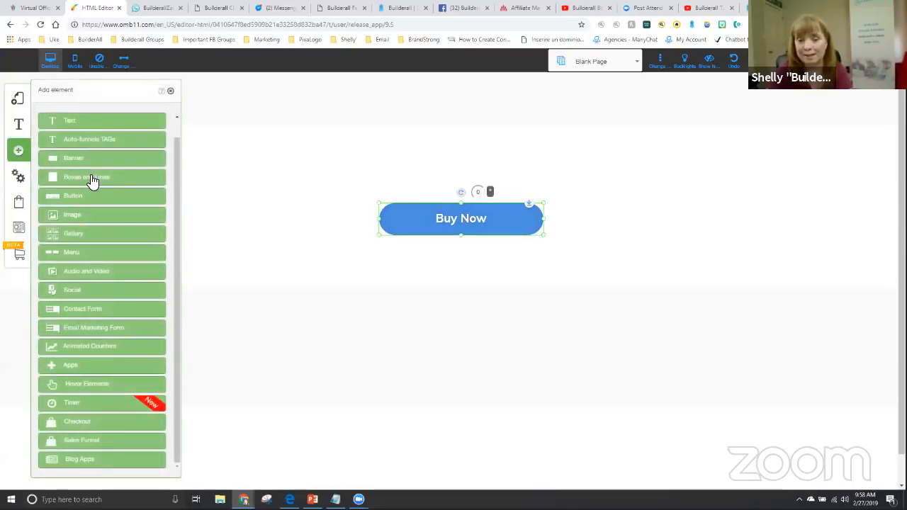
pyautogui.click(92, 181)
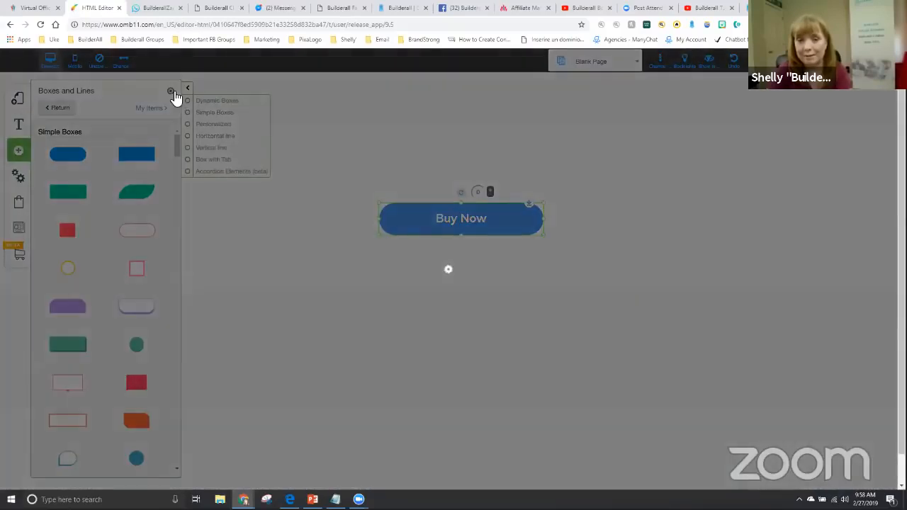
pyautogui.click(171, 91)
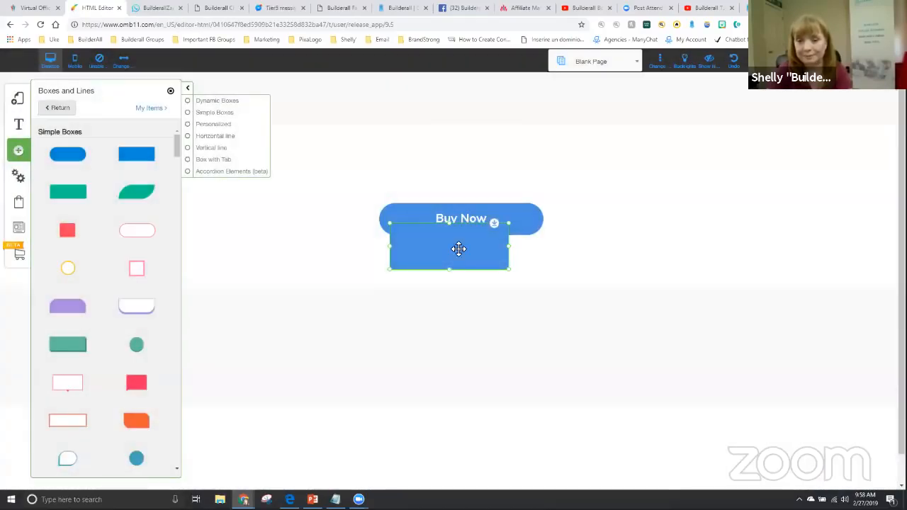
pyautogui.moveTo(466, 251); pyautogui.dragTo(431, 221)
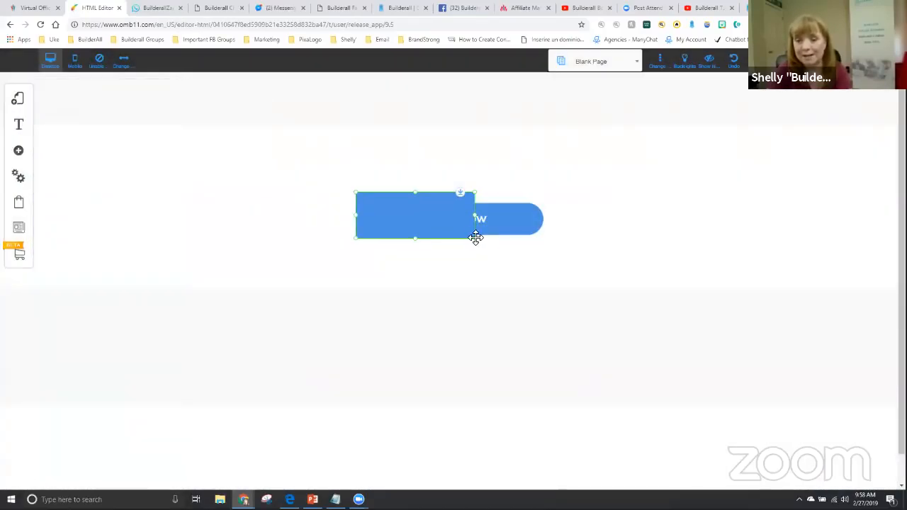
pyautogui.moveTo(476, 239); pyautogui.dragTo(574, 246)
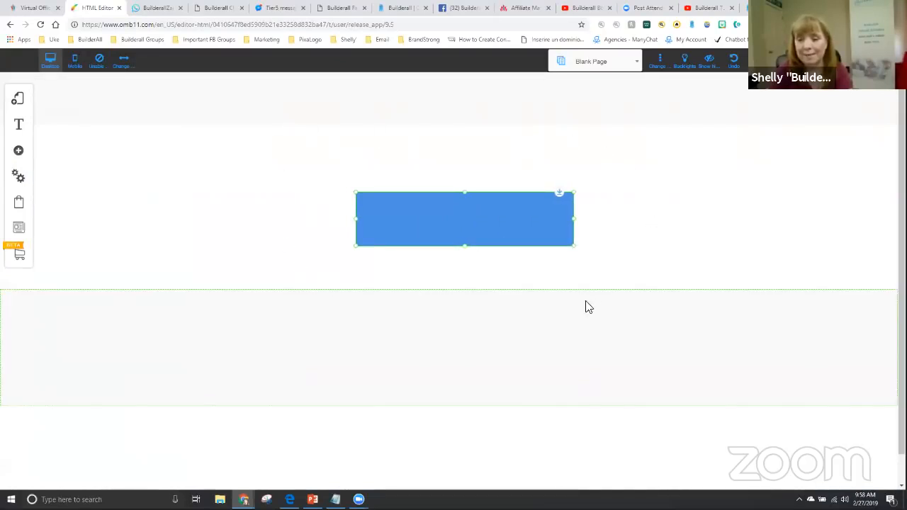
# Step: Change the box's background color to white so it blends with the page and hides the Buy Now button
pyautogui.rightClick(398, 229)
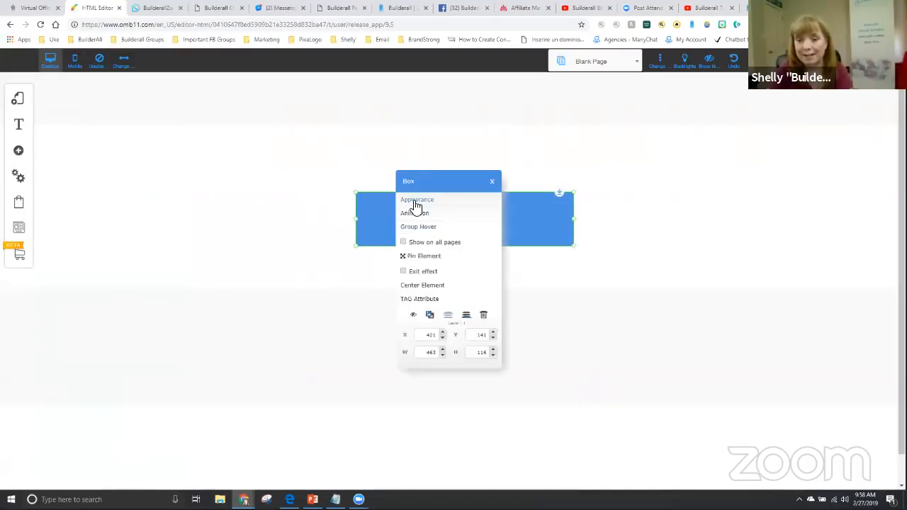
pyautogui.click(415, 197)
pyautogui.click(66, 221)
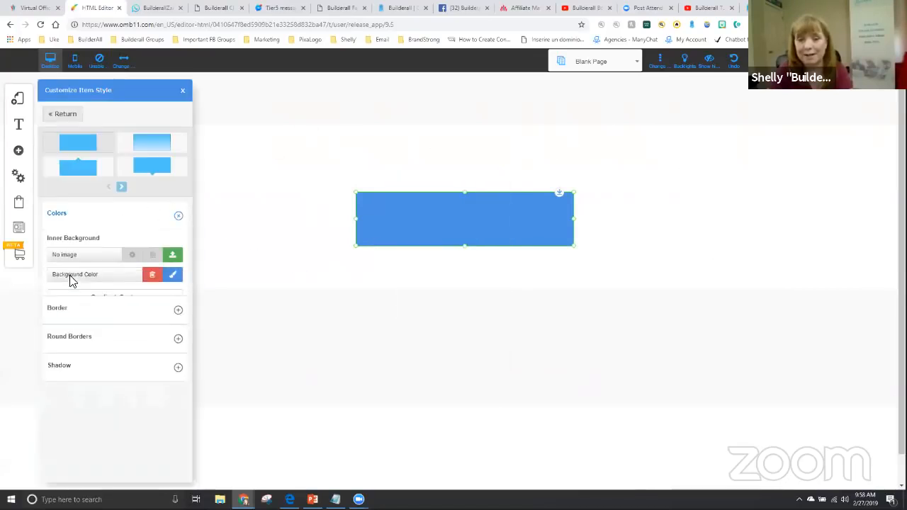
pyautogui.click(173, 275)
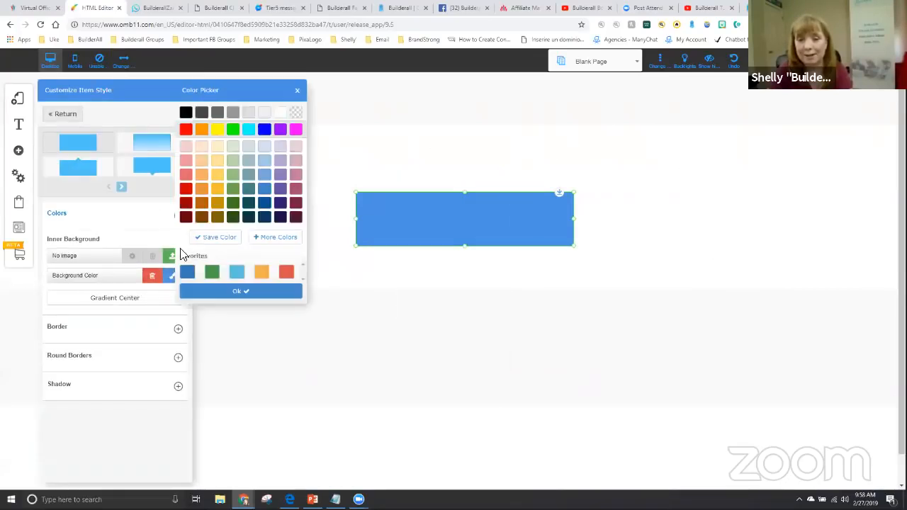
pyautogui.click(279, 111)
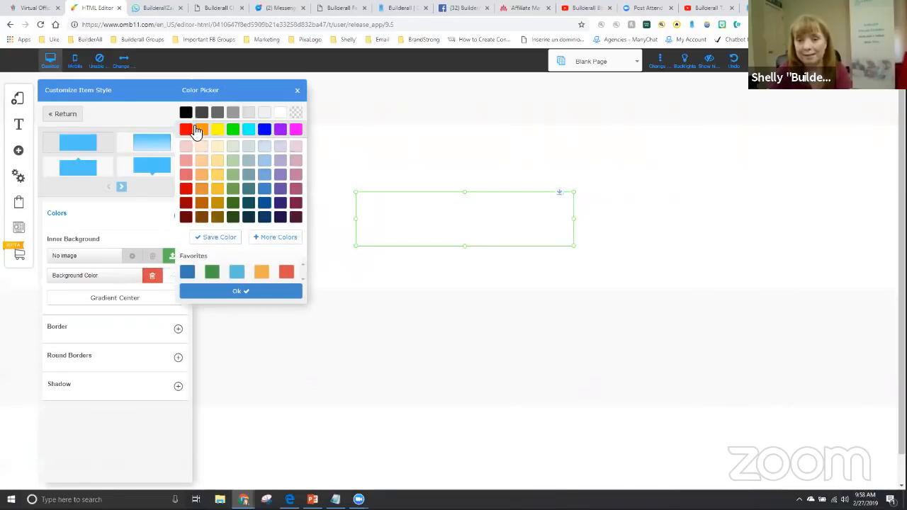
pyautogui.click(296, 92)
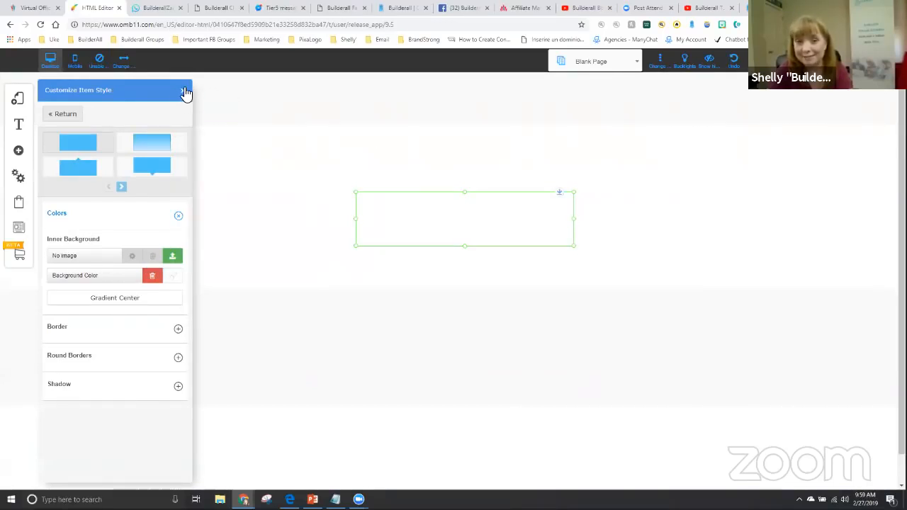
pyautogui.click(185, 92)
pyautogui.click(671, 239)
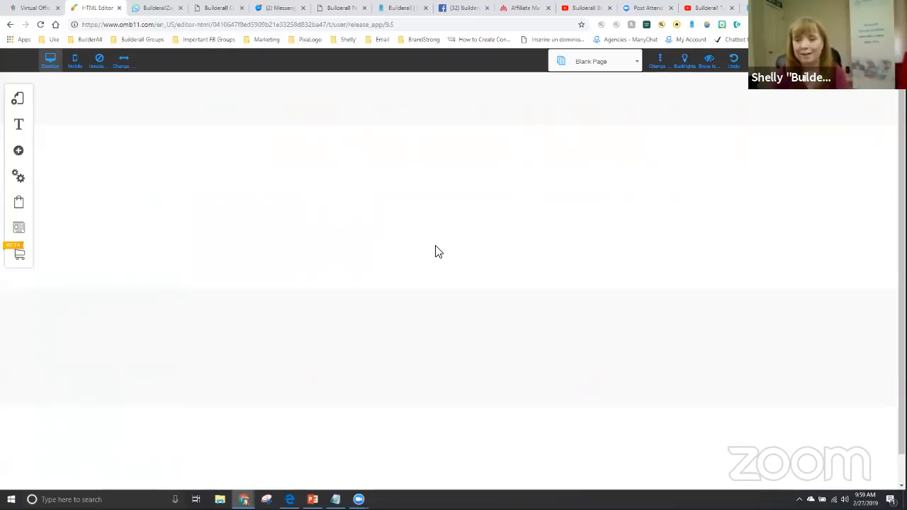
# Step: Choose the fadeOut animation from the Fading Exits group for the white box covering the button
pyautogui.click(457, 217)
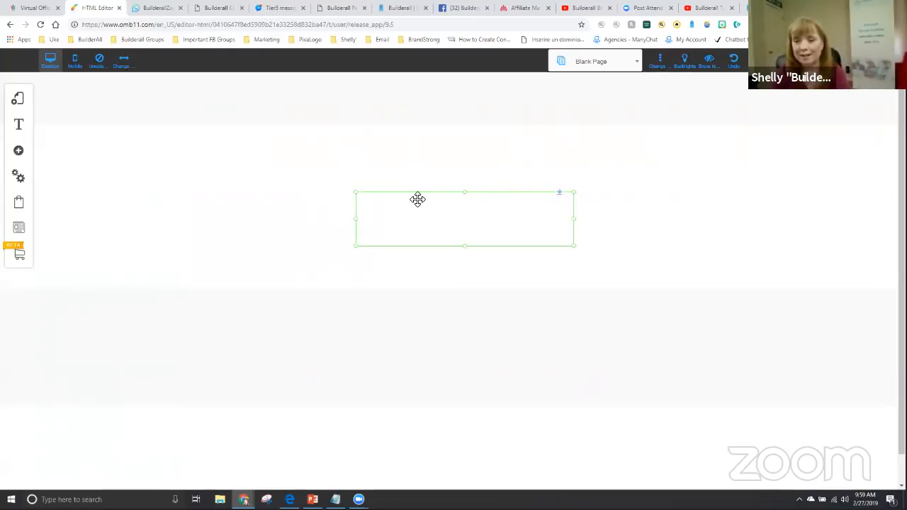
pyautogui.rightClick(449, 219)
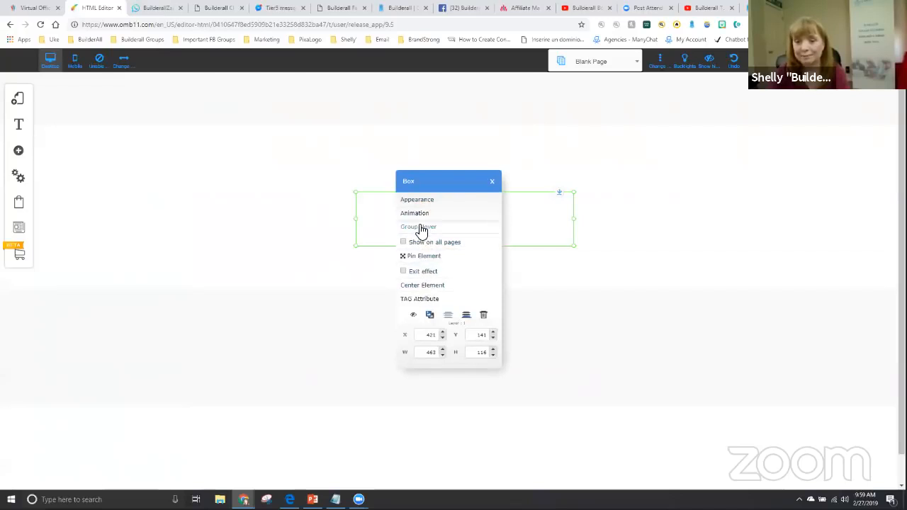
pyautogui.click(418, 212)
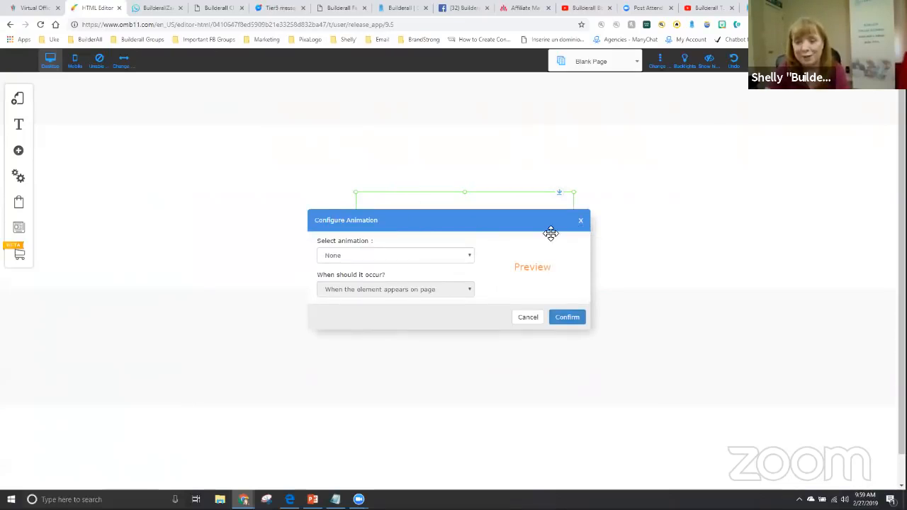
pyautogui.click(354, 257)
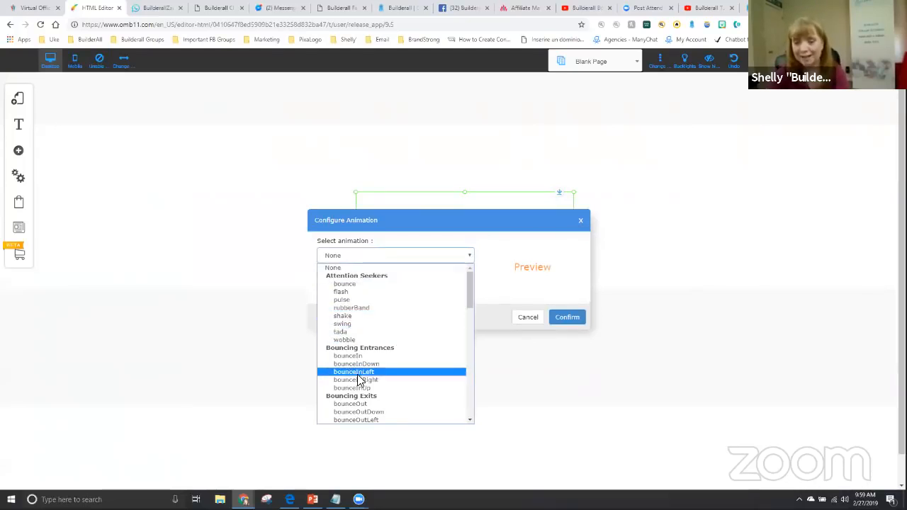
pyautogui.scroll(-3, 359, 379)
pyautogui.scroll(-2, 352, 343)
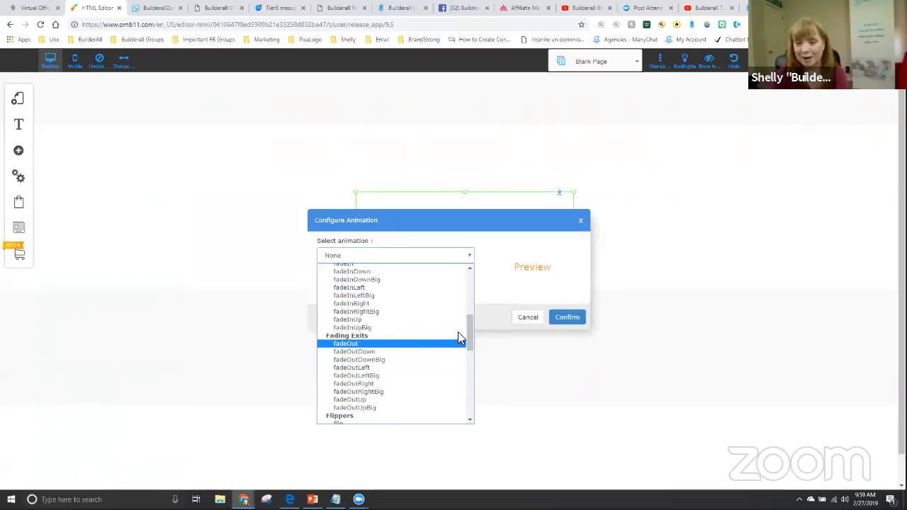
pyautogui.scroll(2, 466, 330)
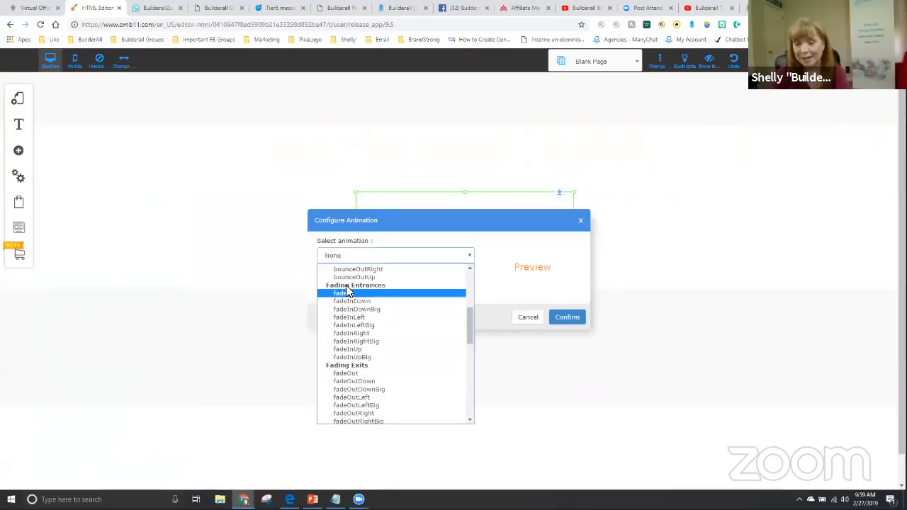
pyautogui.click(354, 375)
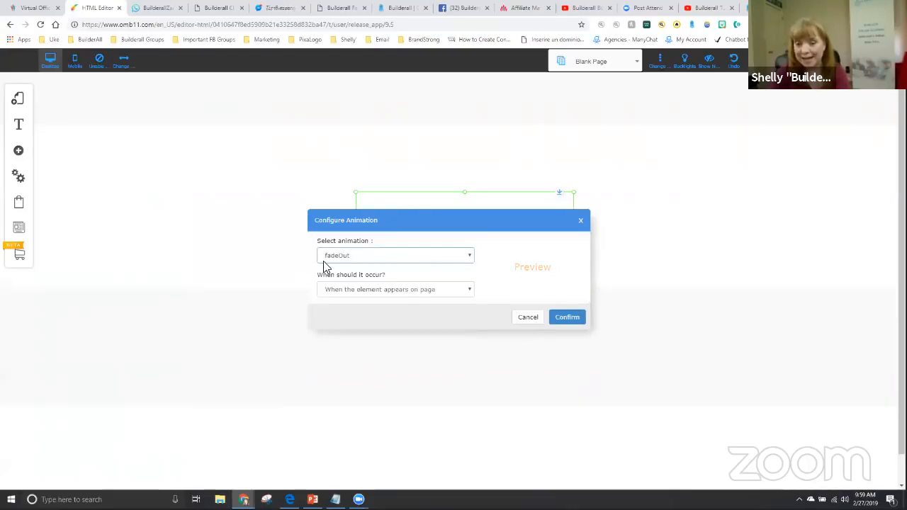
# Step: Trigger the box's fadeOut with an Animation Time Counter countdown of 5 seconds, leave minutes blank, and apply the animation
pyautogui.click(348, 293)
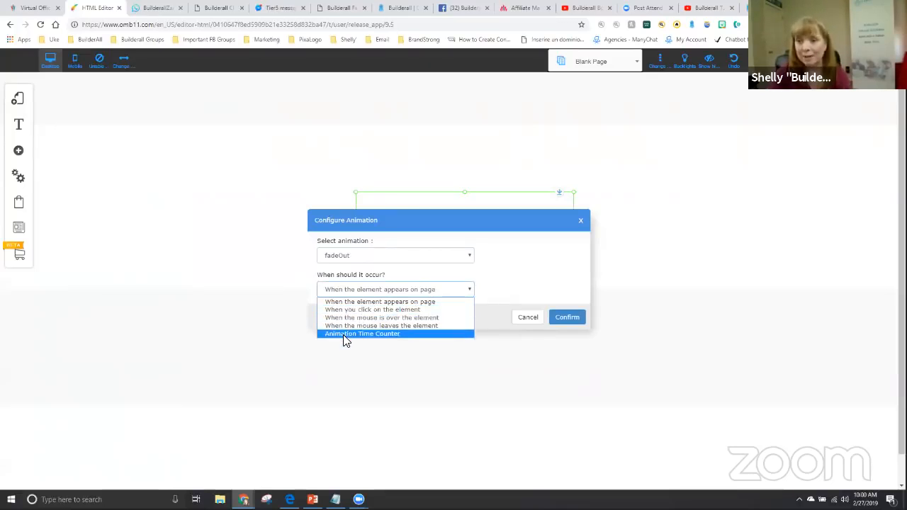
pyautogui.click(343, 334)
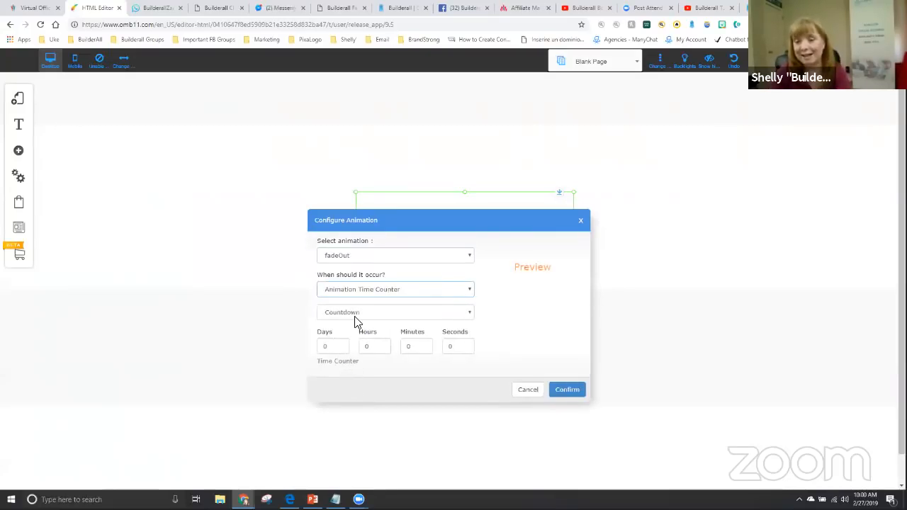
pyautogui.click(353, 317)
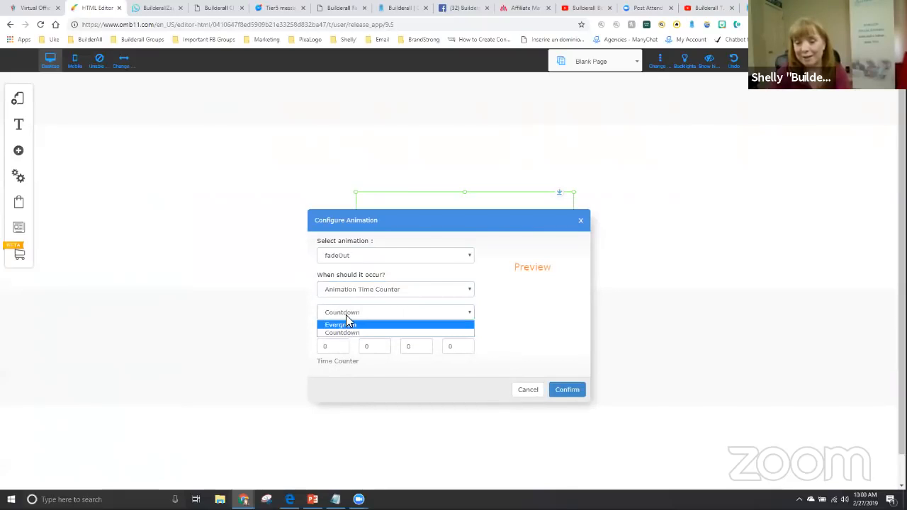
pyautogui.click(347, 316)
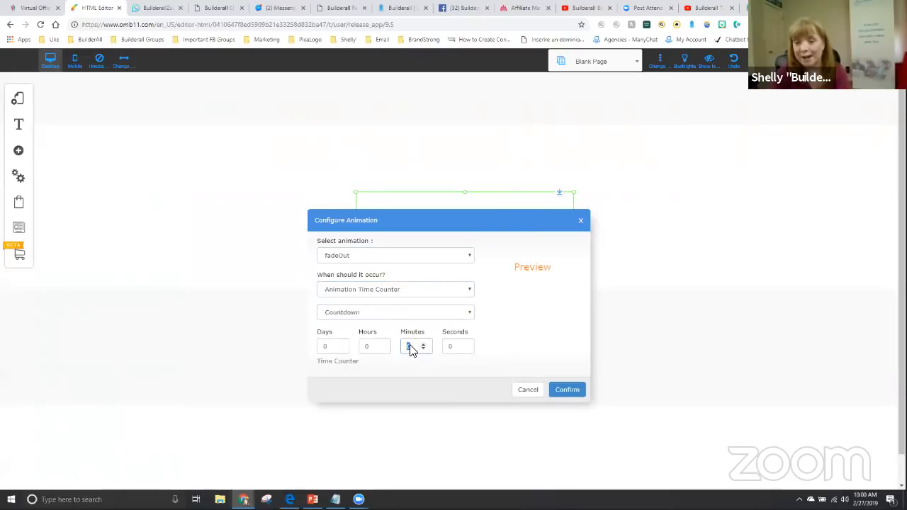
pyautogui.moveTo(409, 347); pyautogui.dragTo(395, 347)
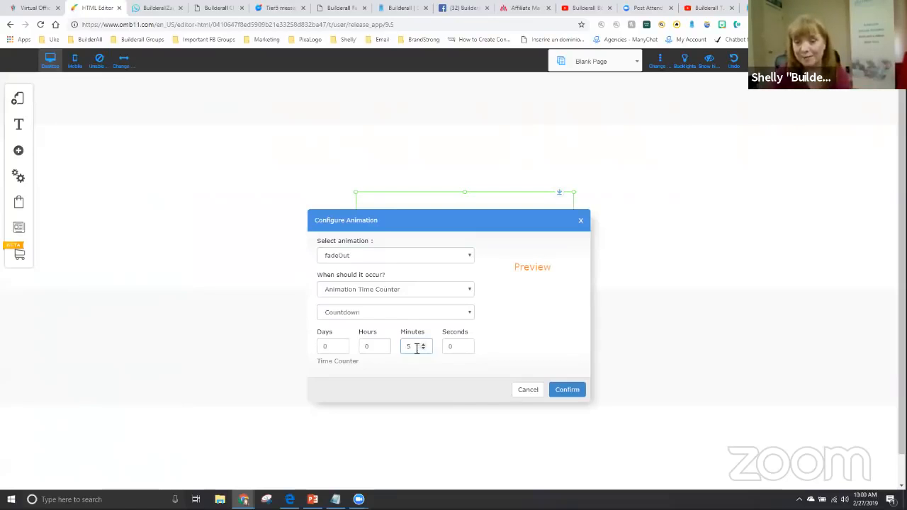
pyautogui.press('BackSpace')
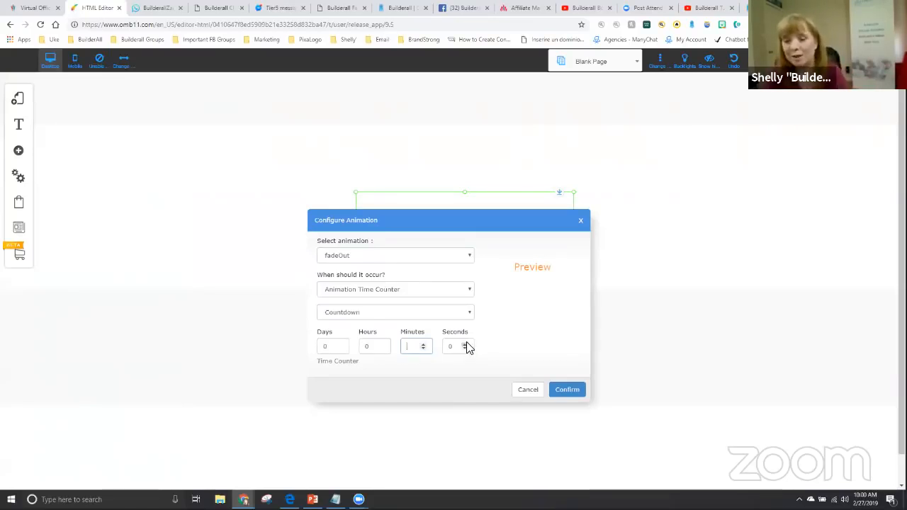
pyautogui.moveTo(458, 347); pyautogui.dragTo(449, 348)
pyautogui.write('5')
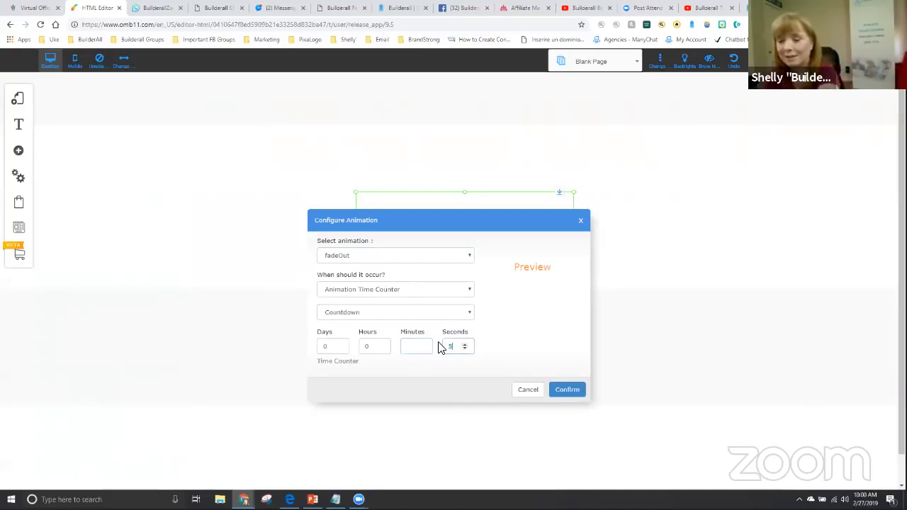
pyautogui.click(569, 390)
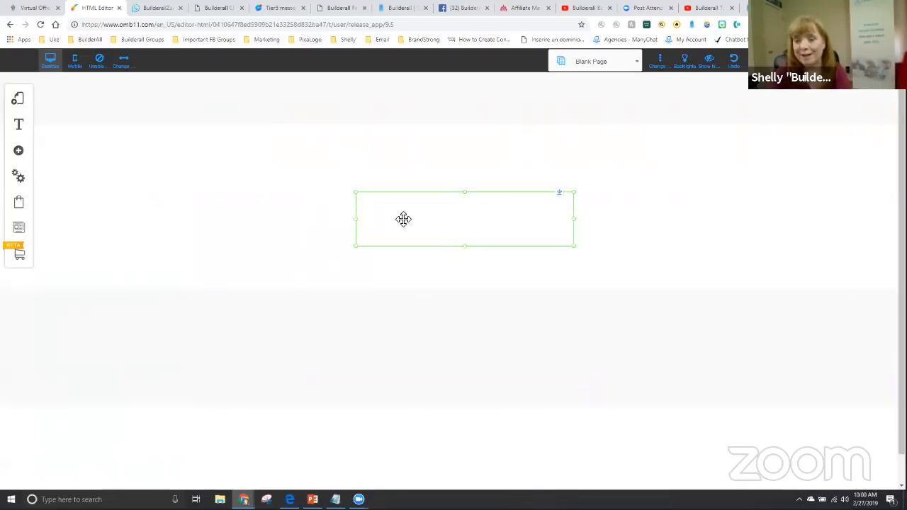
pyautogui.click(496, 288)
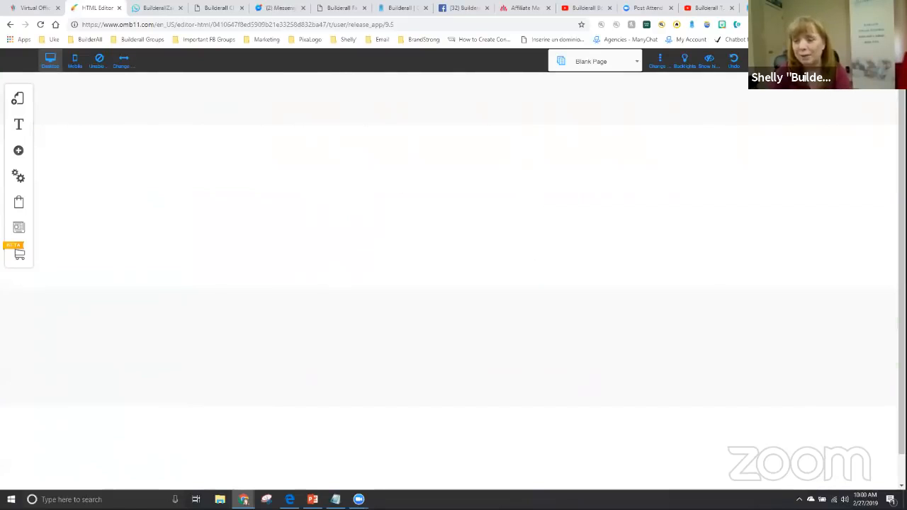
# Step: Recheck and confirm the white box's fadeOut countdown settings, and save the changes to Blank Page
pyautogui.click(808, 61)
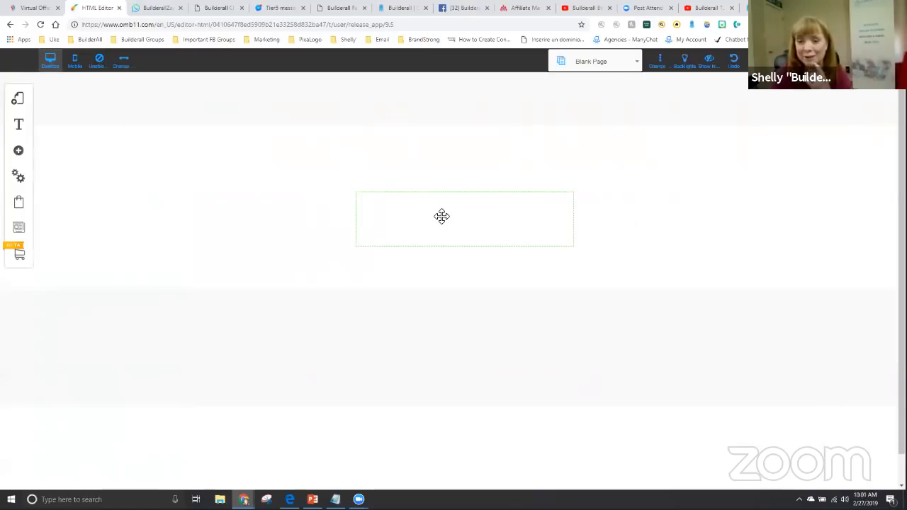
pyautogui.click(464, 227)
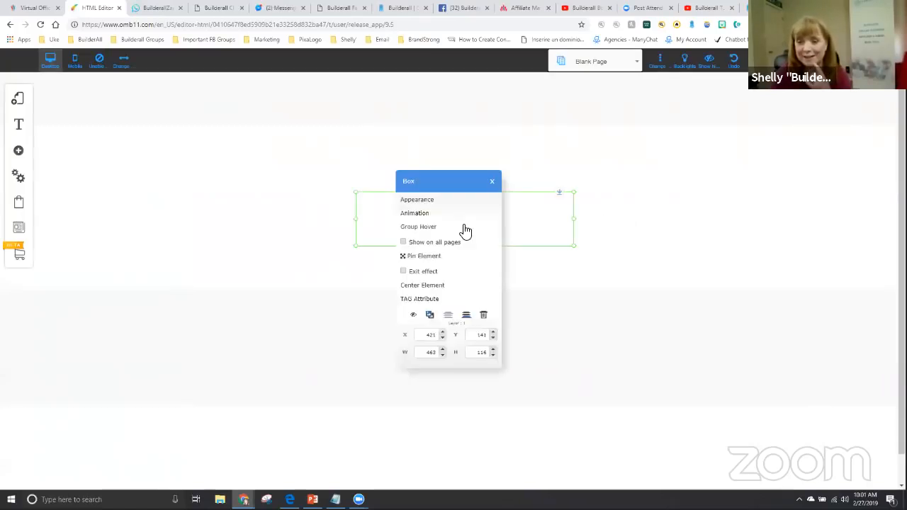
pyautogui.click(425, 214)
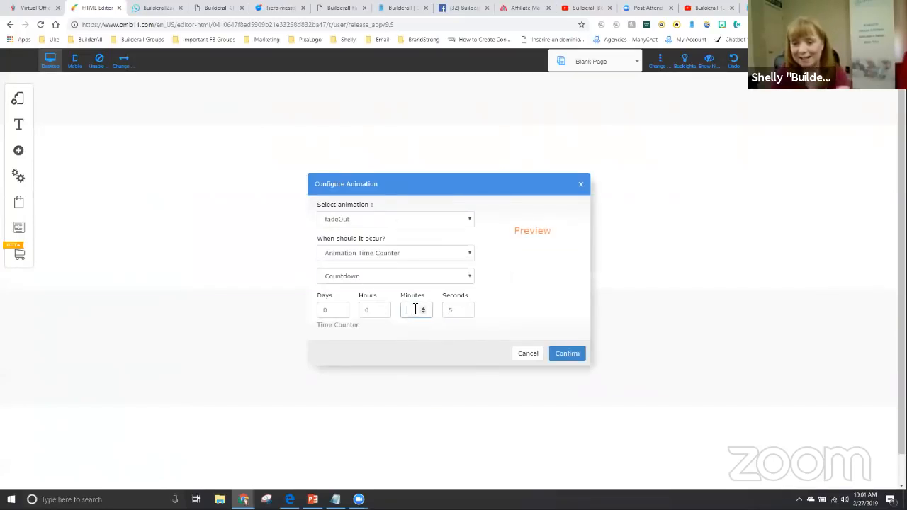
pyautogui.click(563, 355)
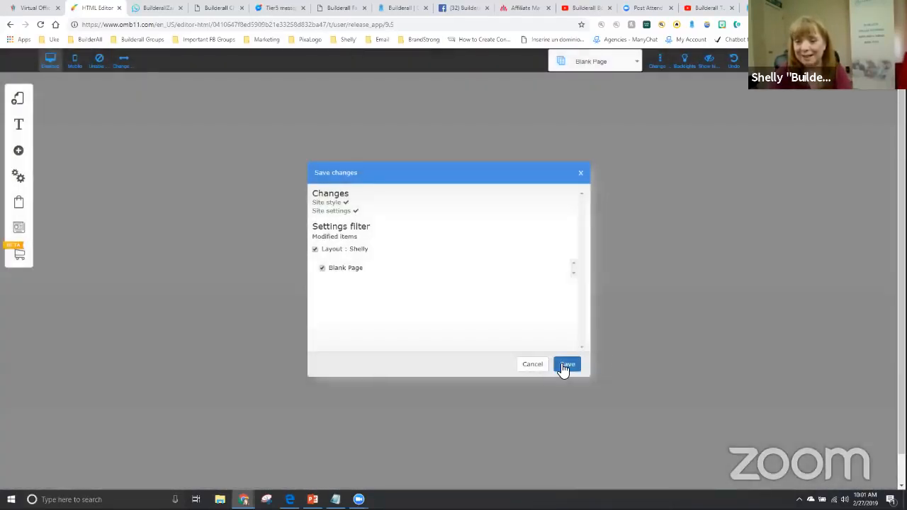
pyautogui.click(564, 365)
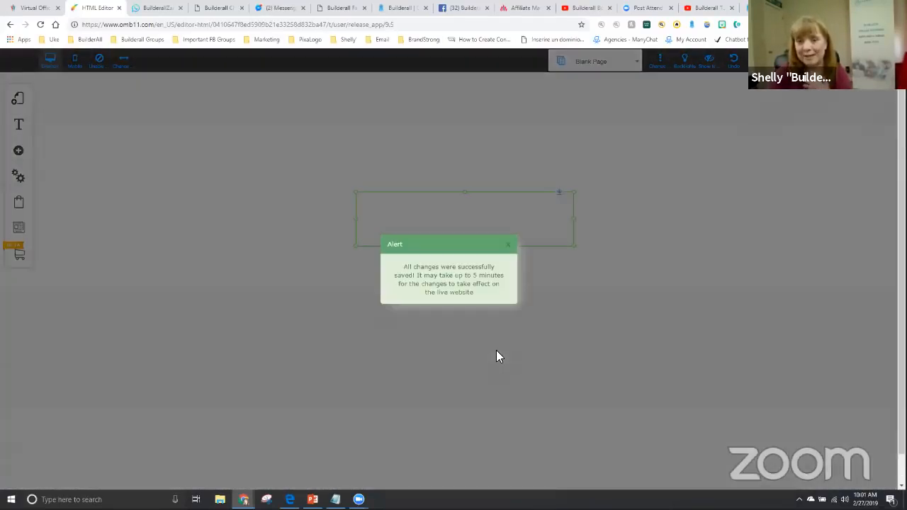
pyautogui.click(509, 246)
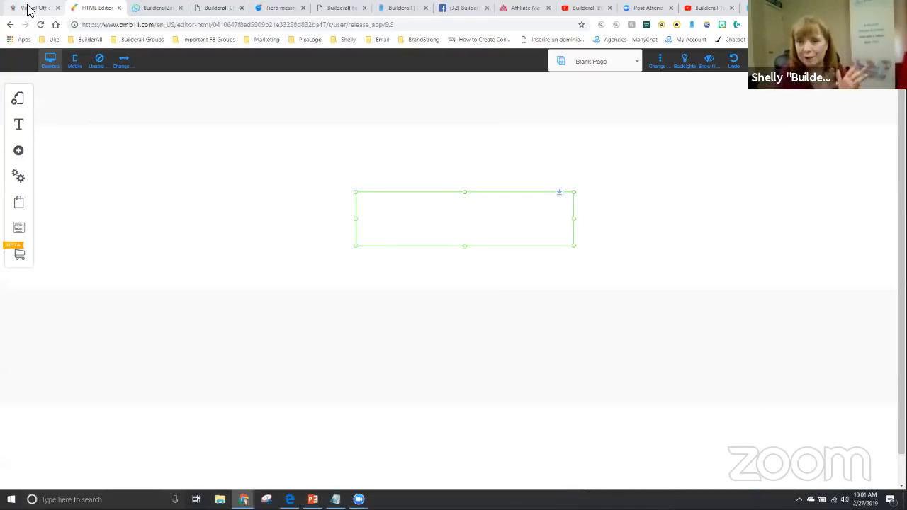
# Step: Search for "play" among the existing Drag and Drop Pixel Perfect sites in the virtual office and publish the playground4 site
pyautogui.click(34, 10)
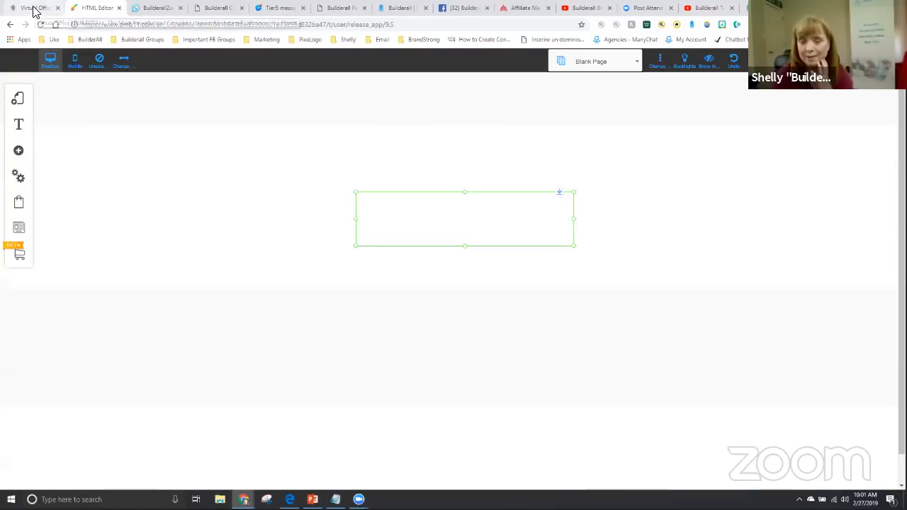
pyautogui.click(39, 111)
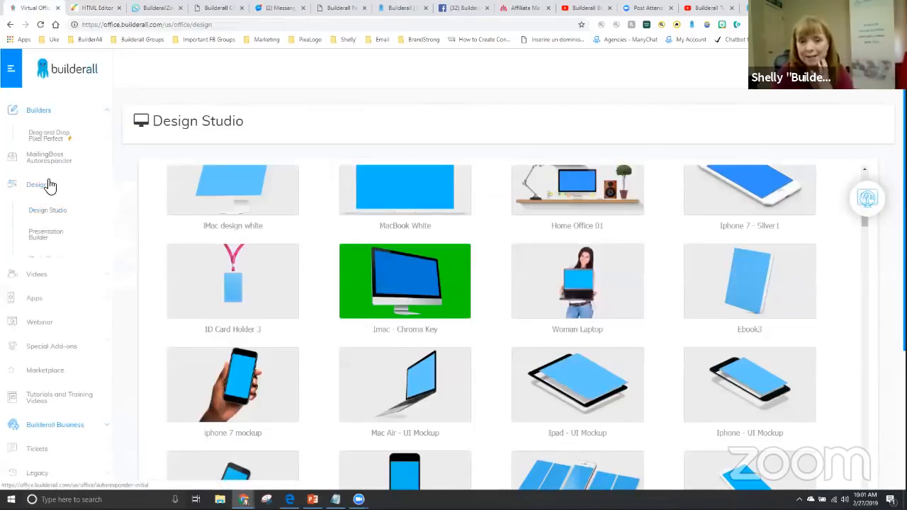
pyautogui.click(44, 142)
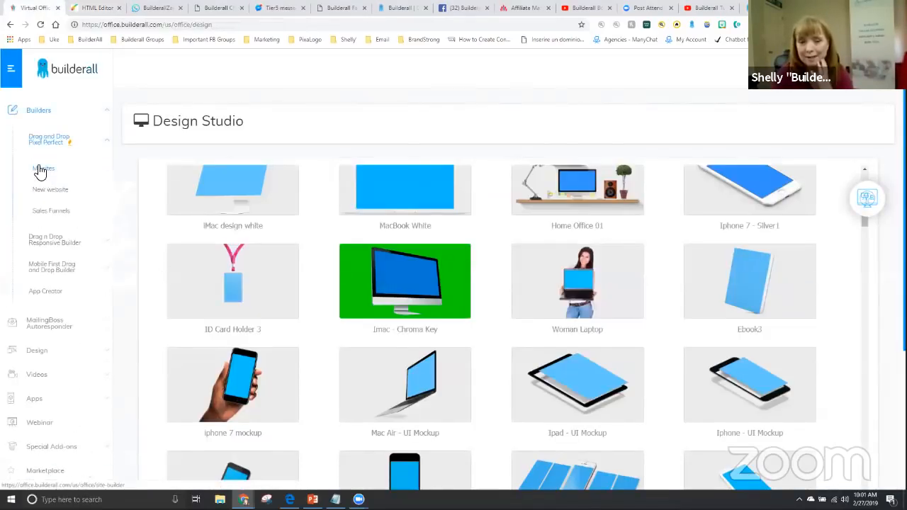
pyautogui.click(43, 190)
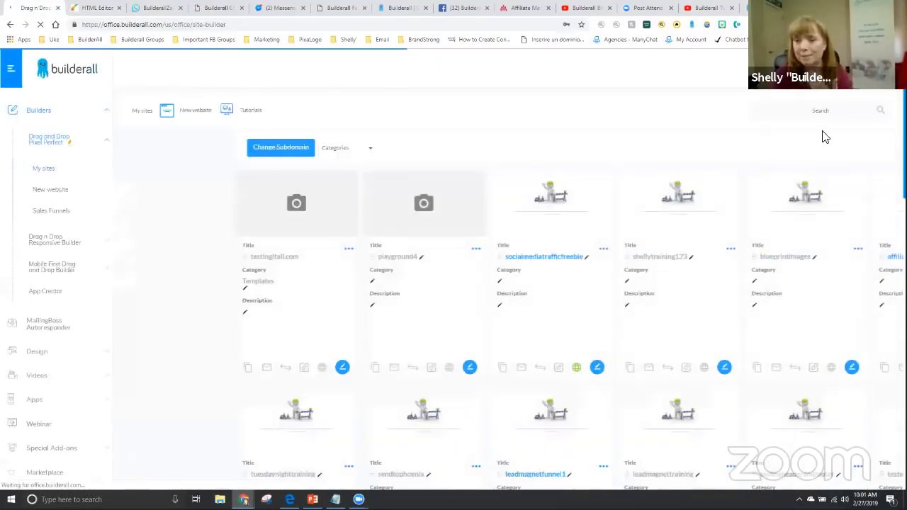
pyautogui.click(830, 108)
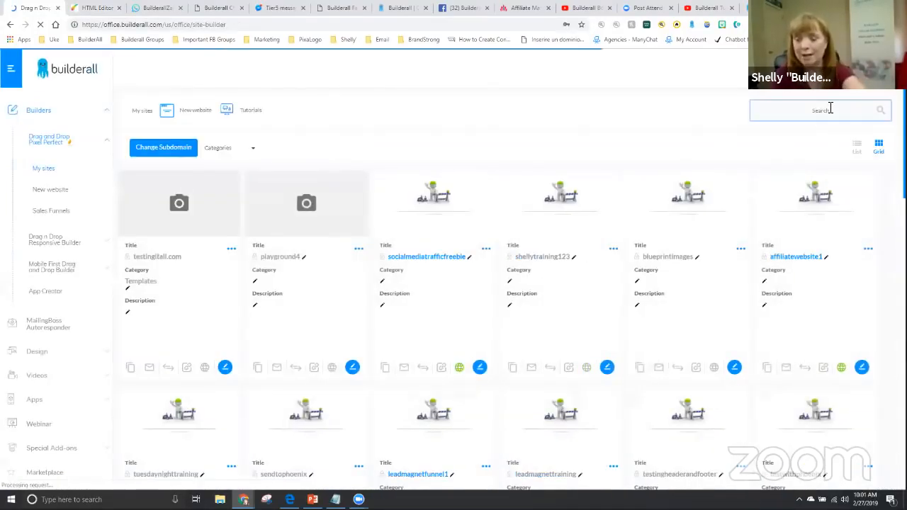
pyautogui.write('play')
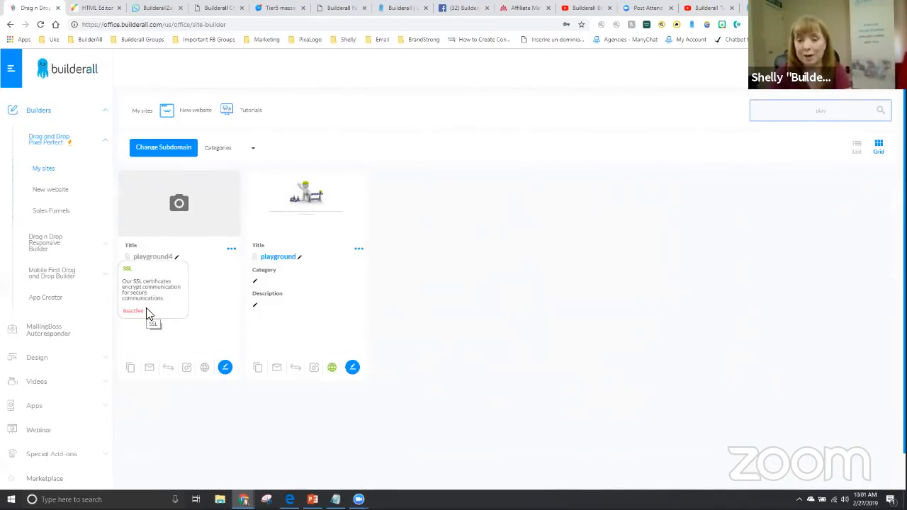
pyautogui.click(204, 370)
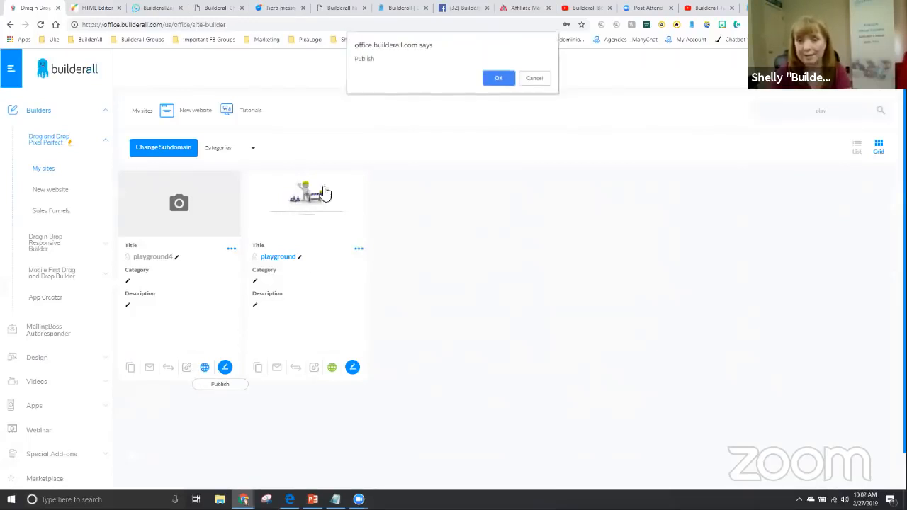
pyautogui.click(497, 80)
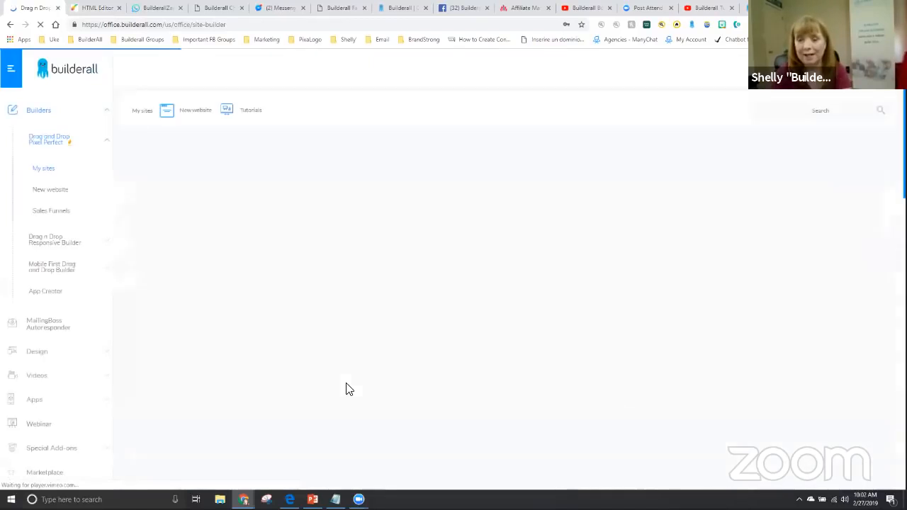
# Step: Search the site list for "play" again, open the live playground4 site and reload it
pyautogui.click(830, 104)
pyautogui.write('play')
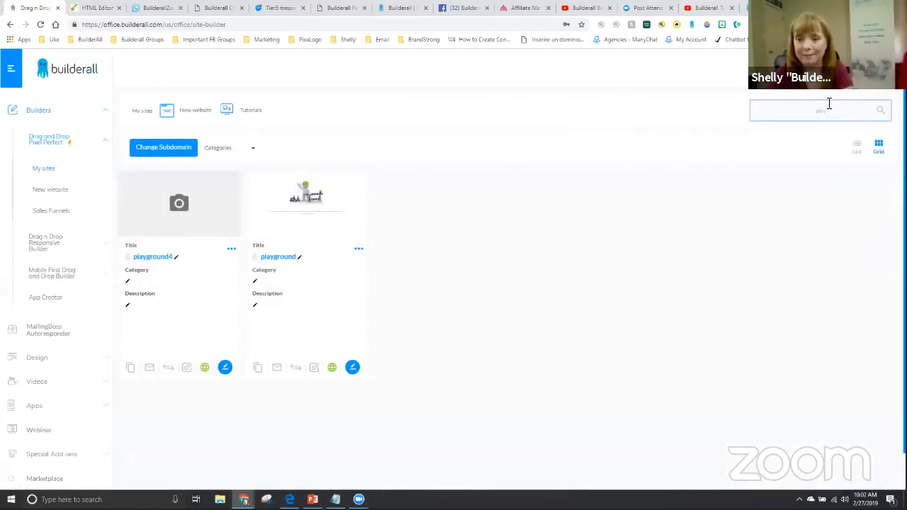
pyautogui.click(157, 257)
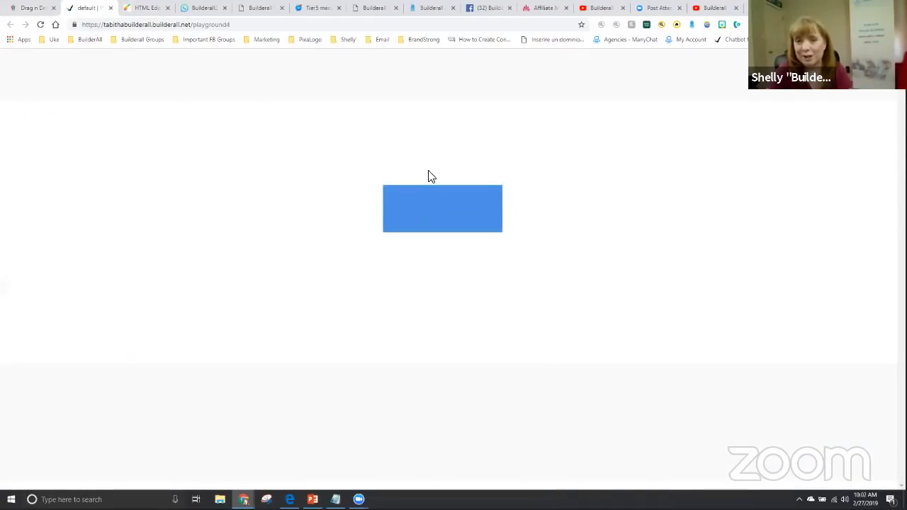
pyautogui.click(40, 25)
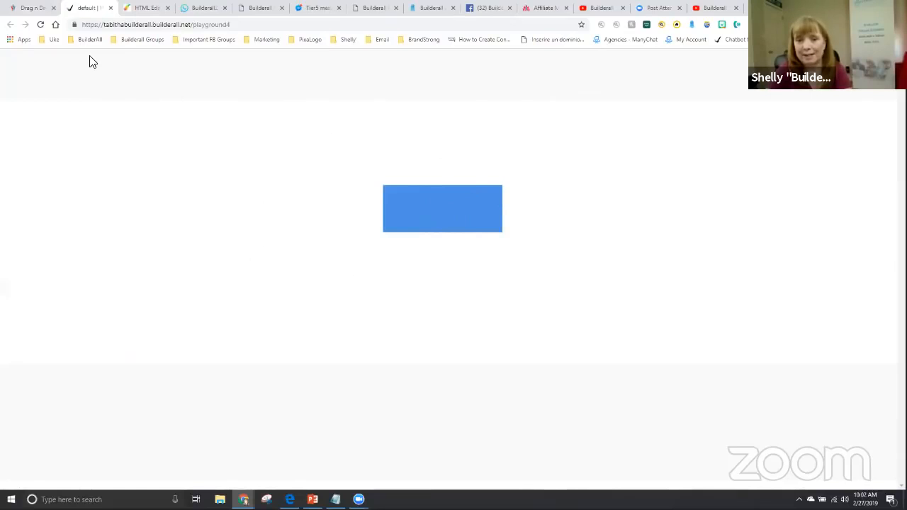
# Step: Back in the HTML editor, set Blank Page as the home page in its page settings and save the site changes
pyautogui.click(148, 7)
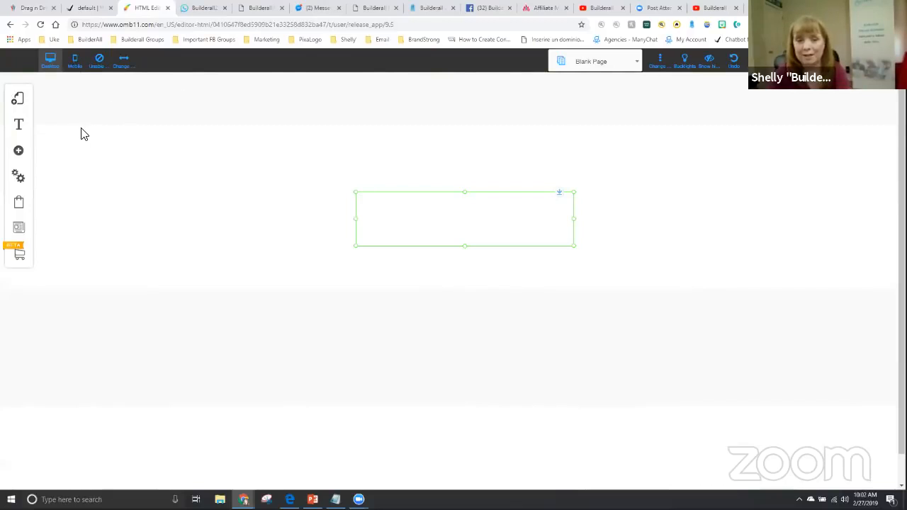
pyautogui.click(18, 98)
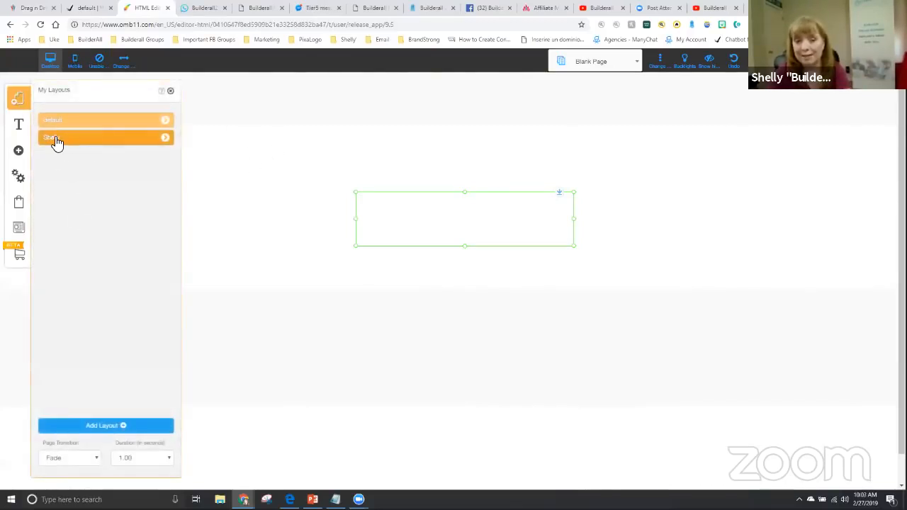
pyautogui.click(164, 139)
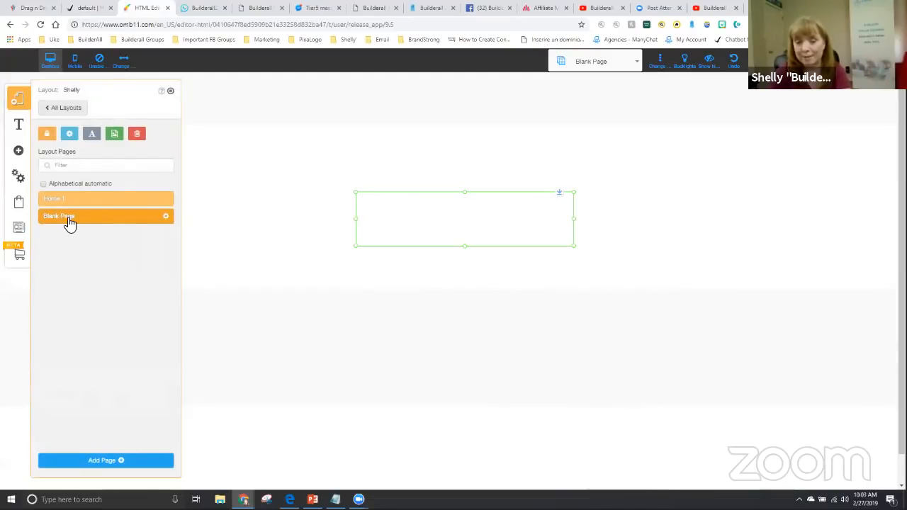
pyautogui.click(166, 222)
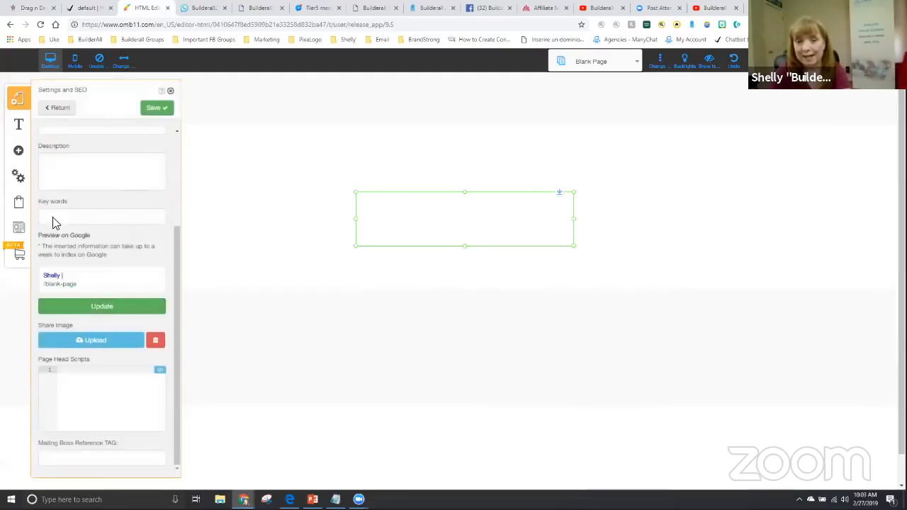
pyautogui.scroll(3, 57, 210)
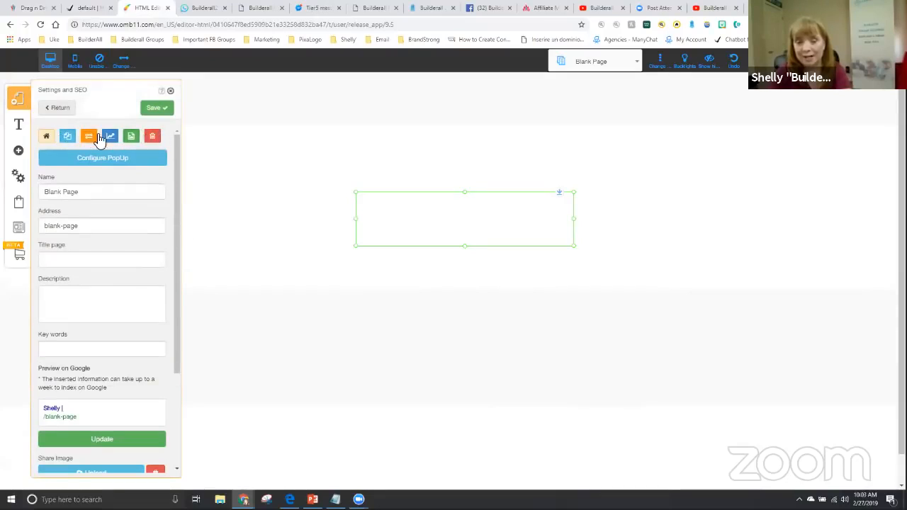
pyautogui.click(48, 137)
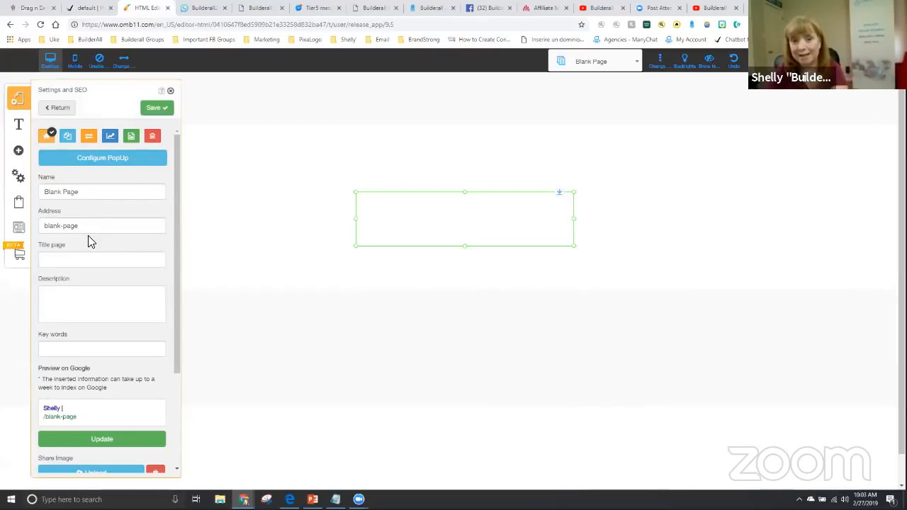
pyautogui.click(158, 110)
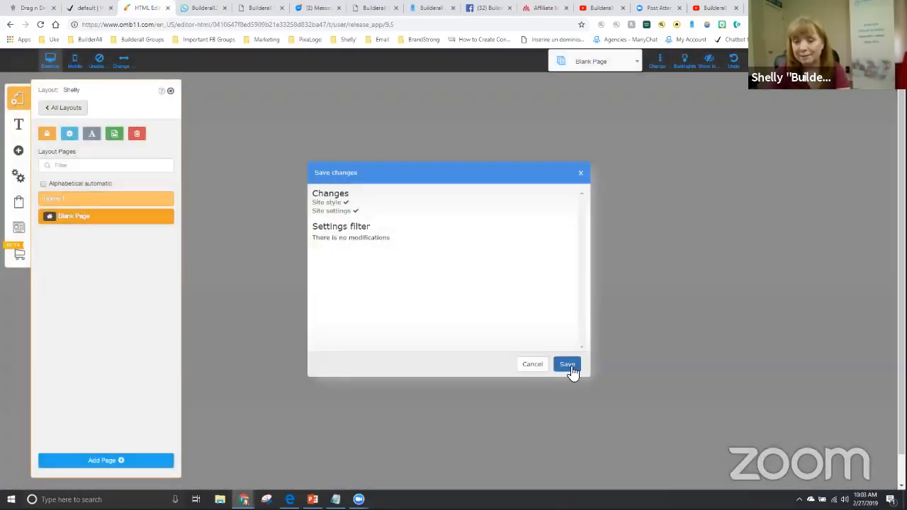
pyautogui.click(570, 366)
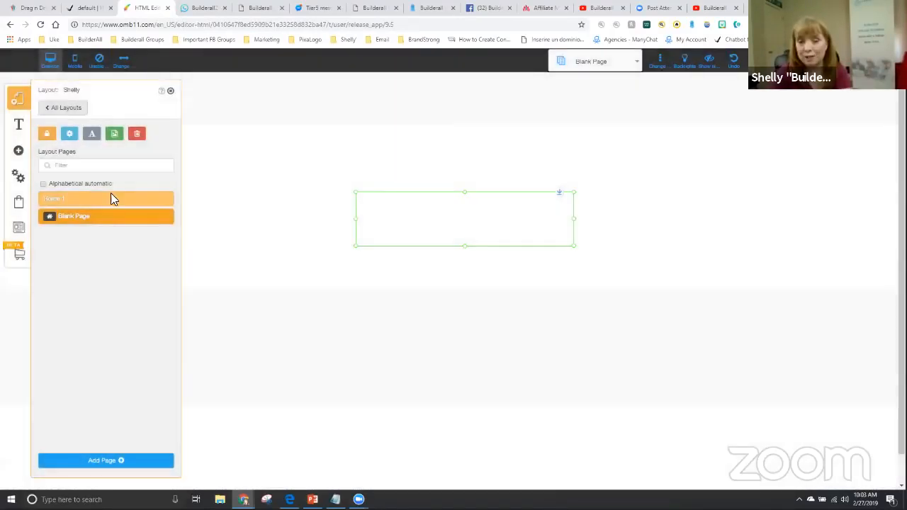
pyautogui.click(171, 96)
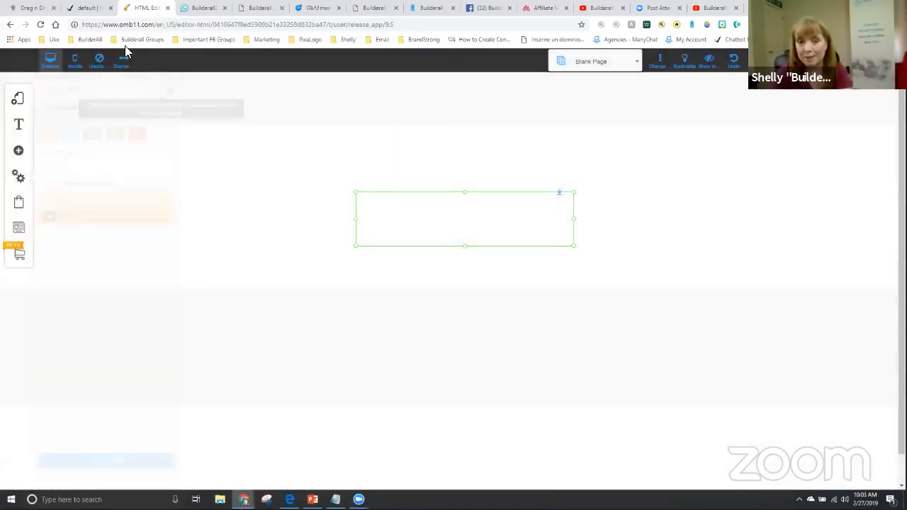
# Step: Reload the live playground4 page to test the timed reveal of the Buy Now button
pyautogui.click(83, 7)
pyautogui.click(40, 25)
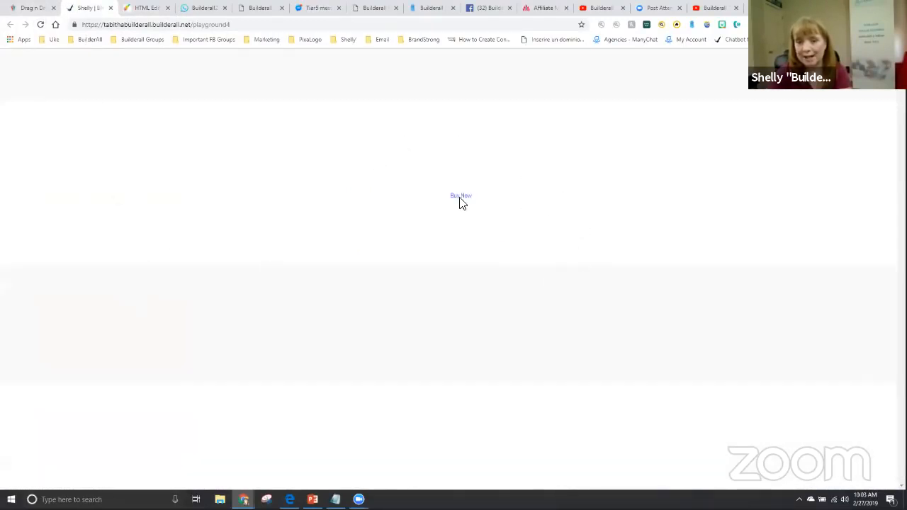
pyautogui.click(41, 24)
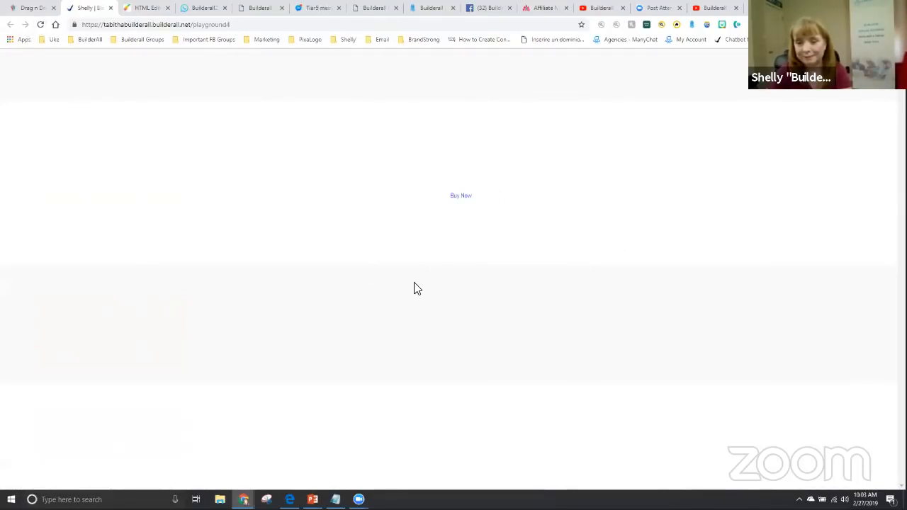
# Step: In the editor, move the Buy Now button up to about X 474, Y 108, cover it with the white box again, and save Blank Page
pyautogui.click(143, 9)
pyautogui.moveTo(456, 222); pyautogui.dragTo(460, 212)
pyautogui.doubleClick(460, 213)
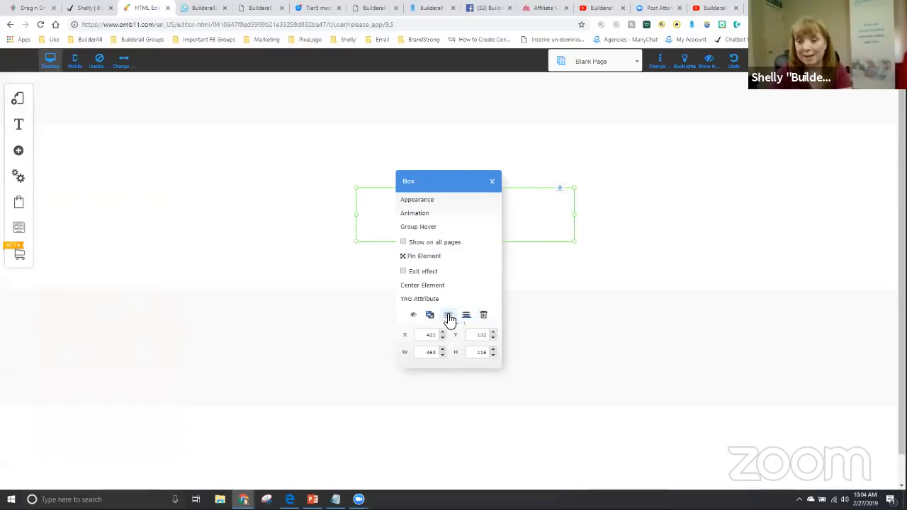
pyautogui.moveTo(533, 217); pyautogui.dragTo(539, 256)
pyautogui.click(493, 208)
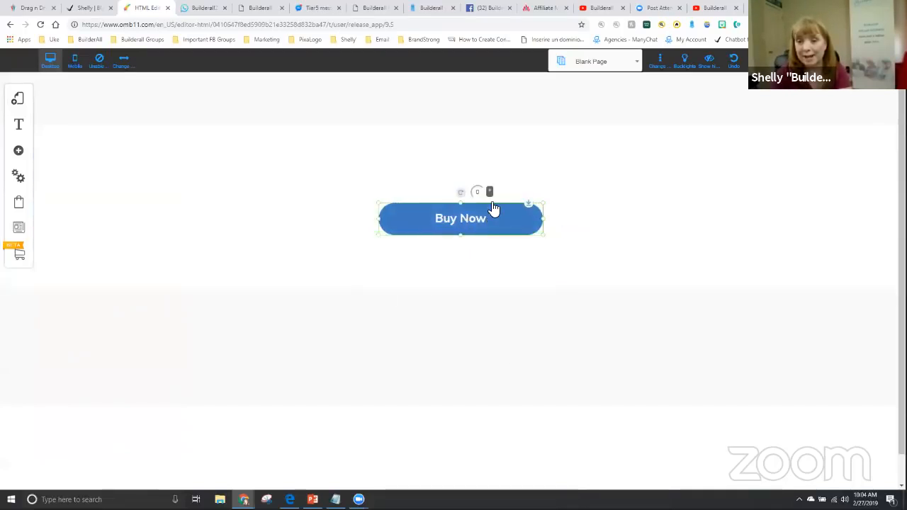
pyautogui.doubleClick(487, 196)
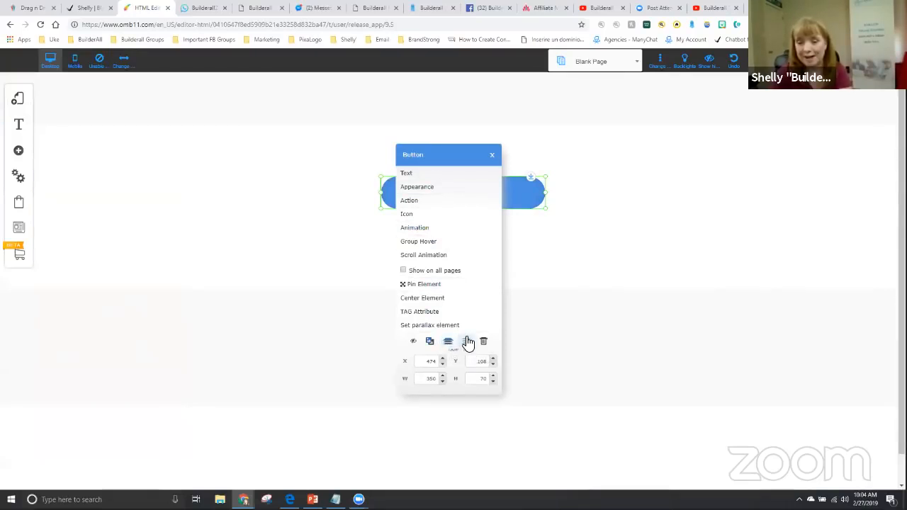
pyautogui.click(492, 155)
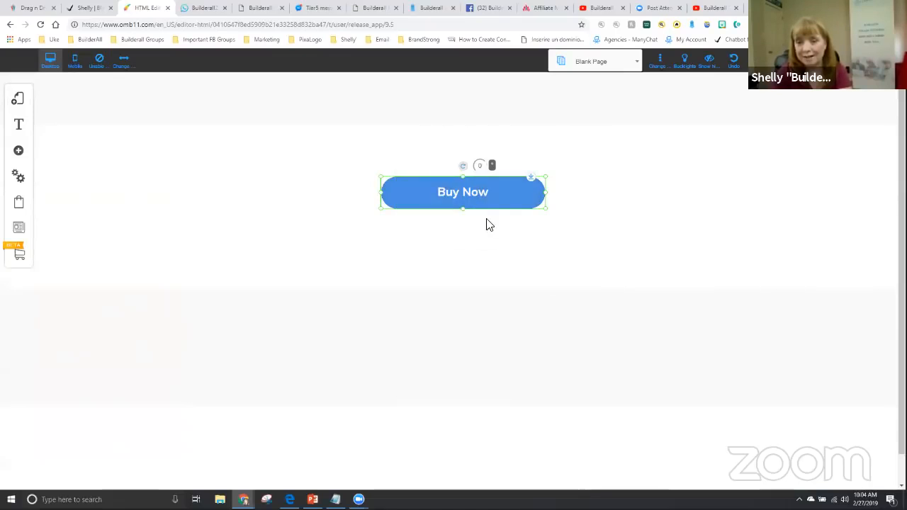
pyautogui.moveTo(482, 195)
pyautogui.mouseDown()
pyautogui.moveTo(477, 249)
pyautogui.moveTo(470, 182)
pyautogui.mouseUp()
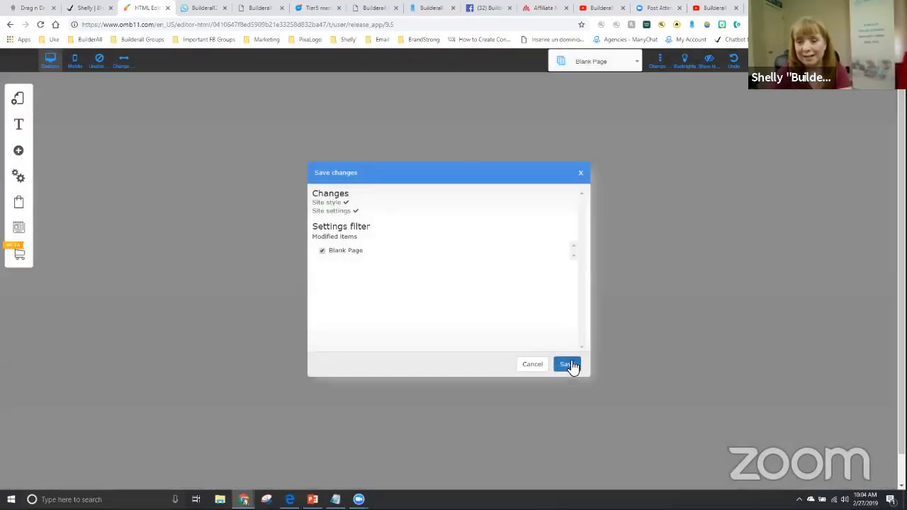
pyautogui.click(573, 365)
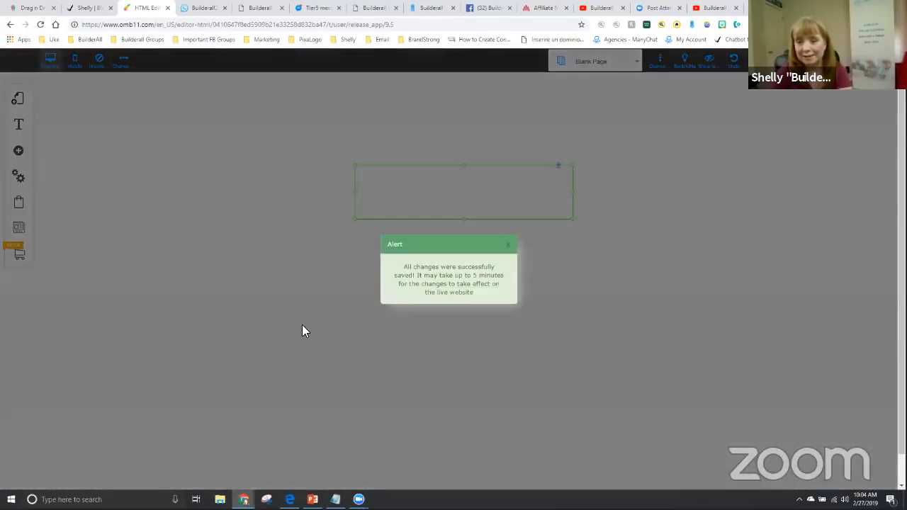
pyautogui.click(507, 244)
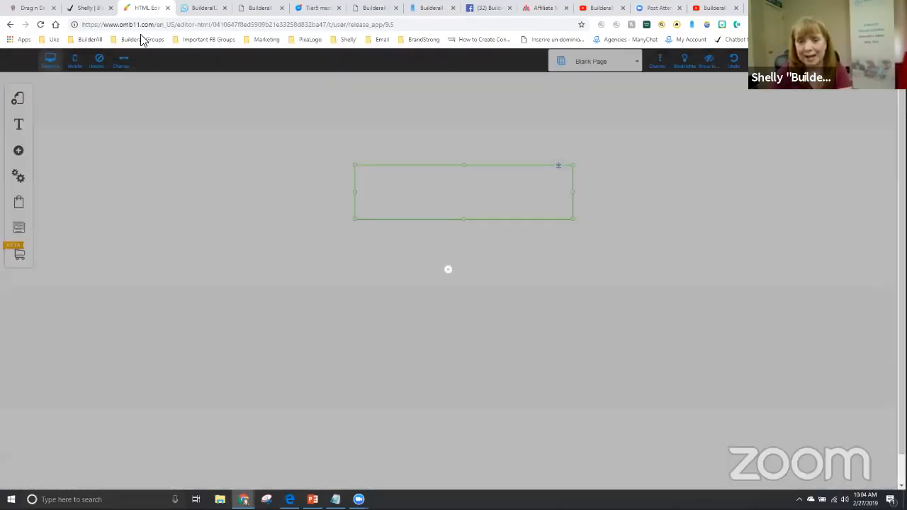
# Step: Reload the live playground4 page and check the Buy Now button at its new position
pyautogui.click(92, 8)
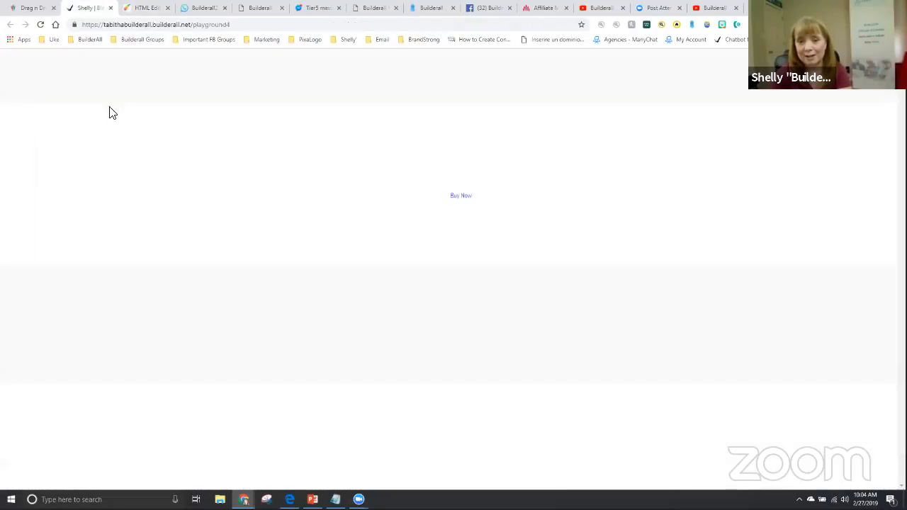
pyautogui.click(41, 24)
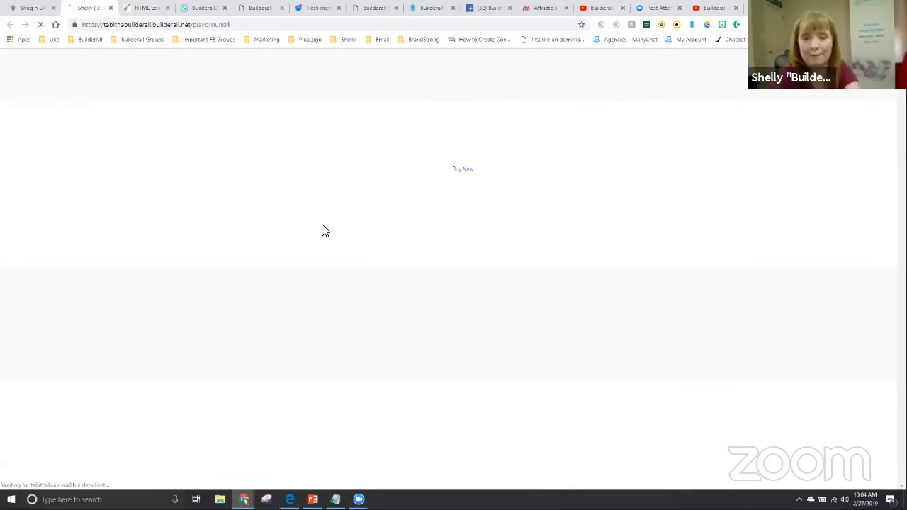
pyautogui.click(459, 173)
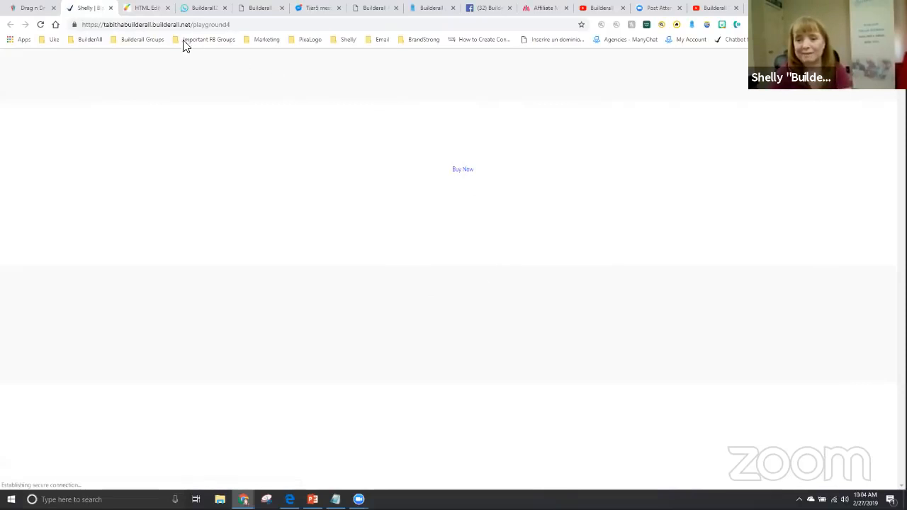
# Step: Return to the editor and nudge the white box slightly left over the Buy Now button
pyautogui.click(146, 10)
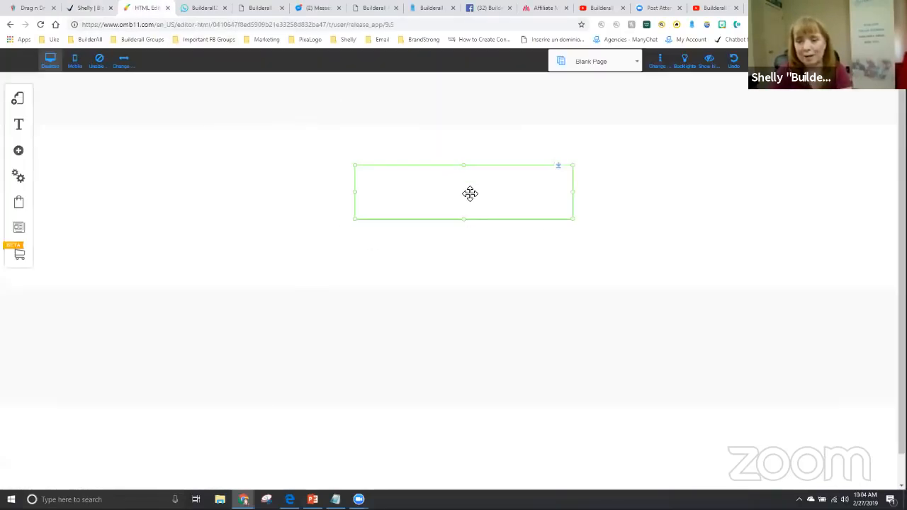
pyautogui.moveTo(470, 192); pyautogui.dragTo(466, 194)
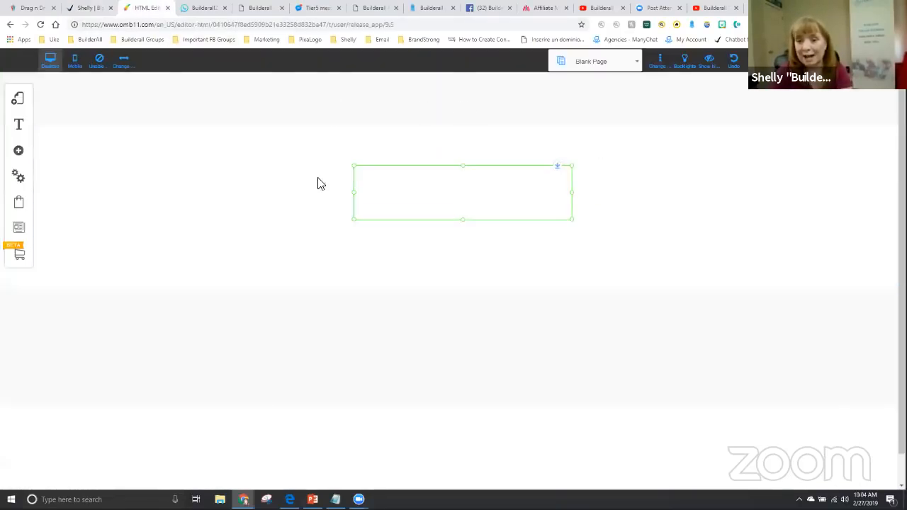